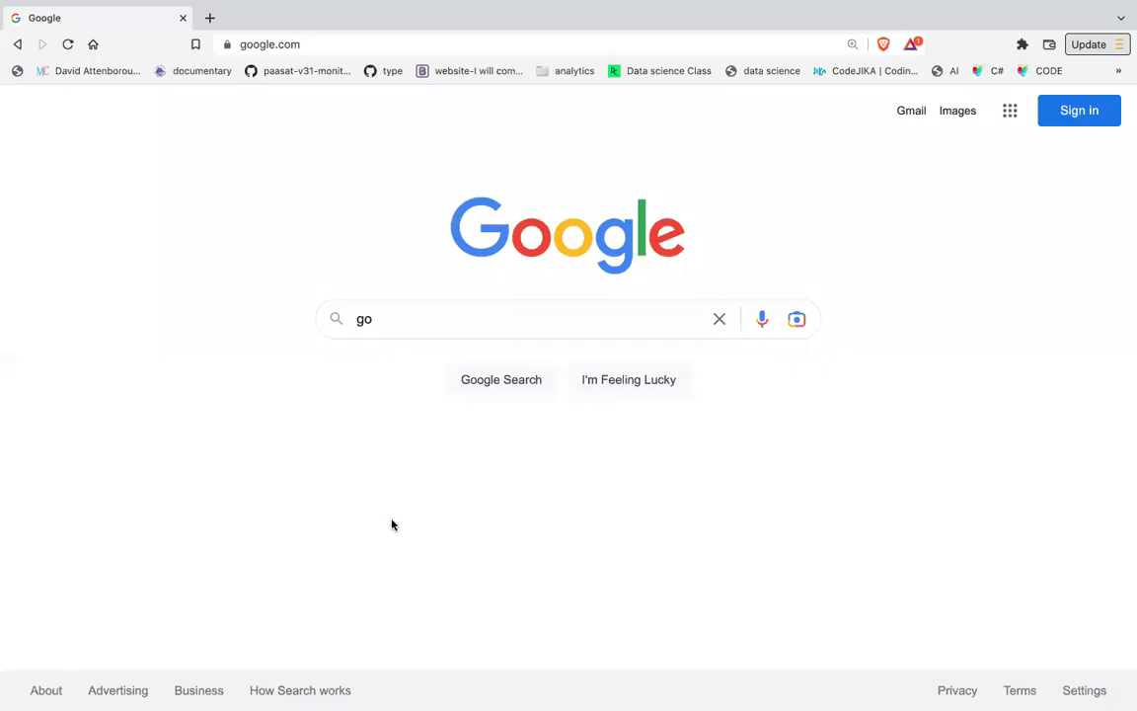
- Search Google for "blogger" in place of the existing query and open the Blogger.com result
click(414, 317)
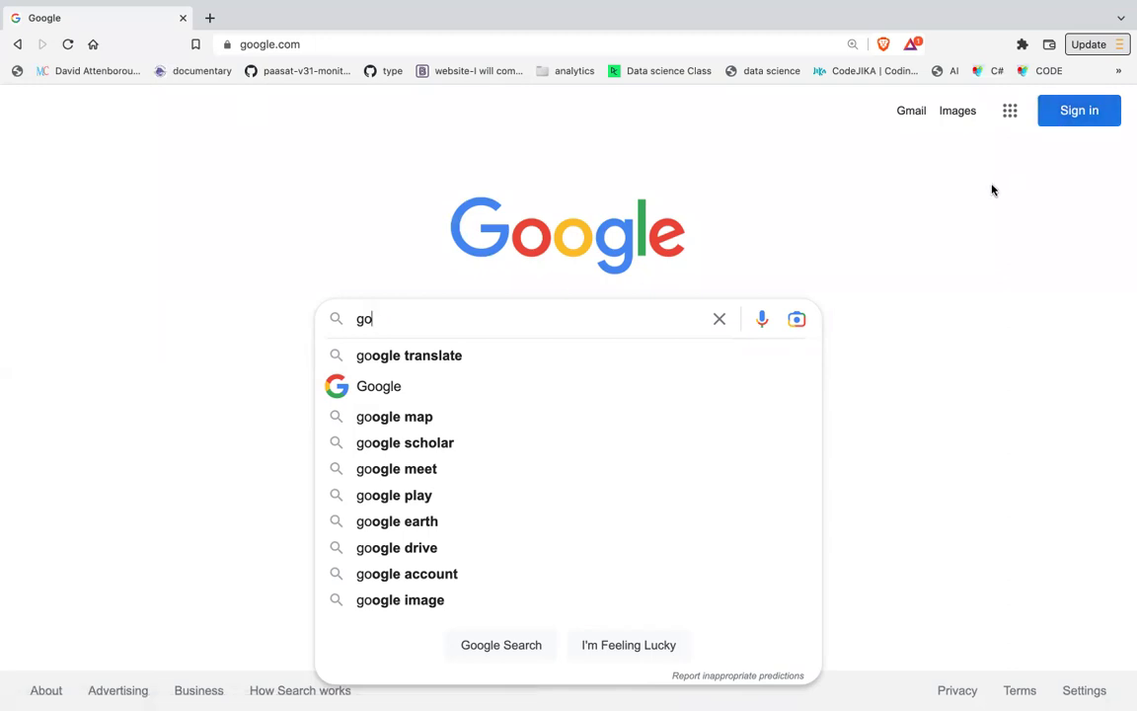
key(BackSpace)
key(BackSpace)
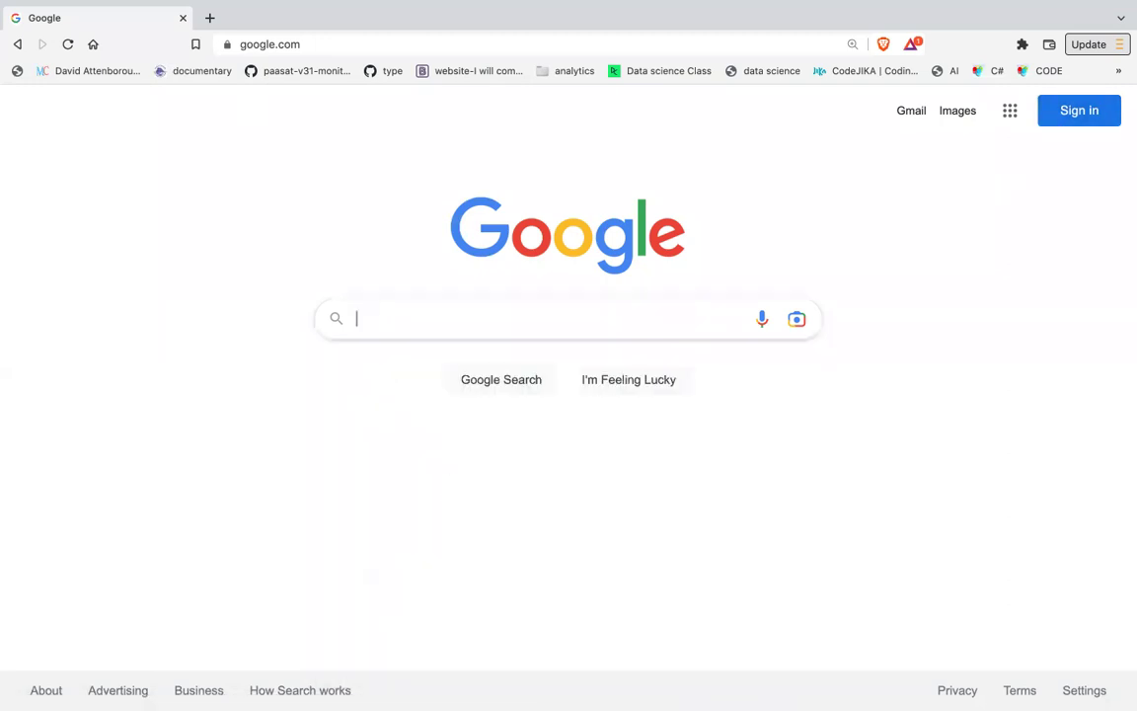
text(blog)
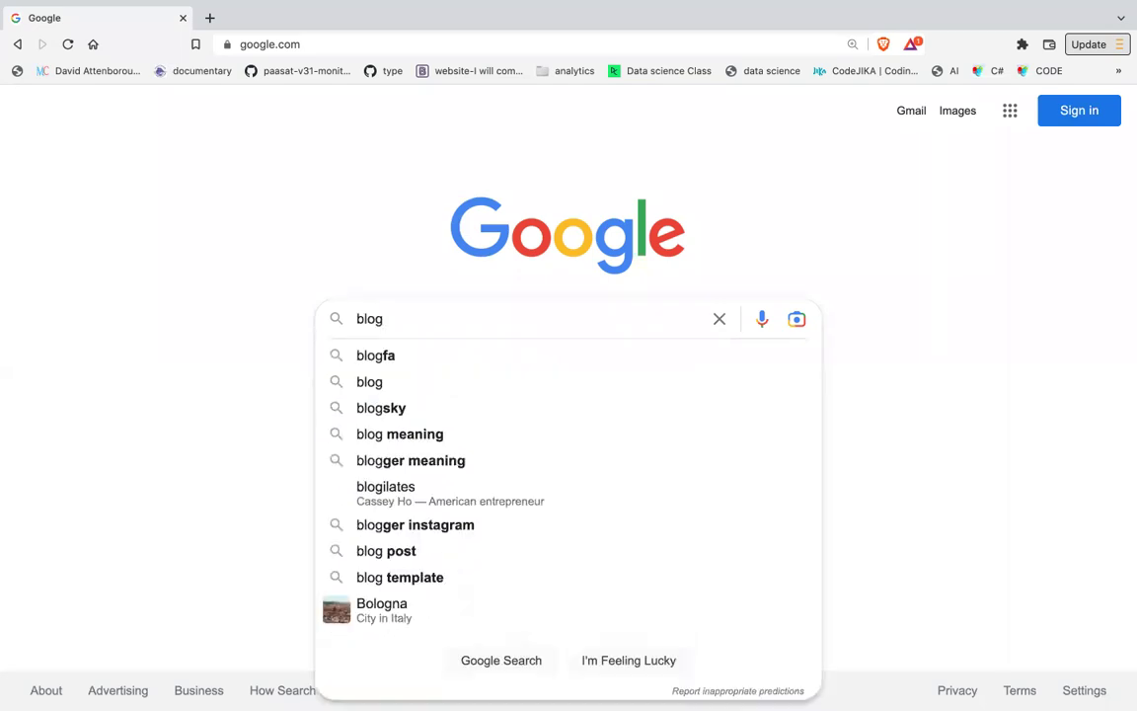
text(ger)
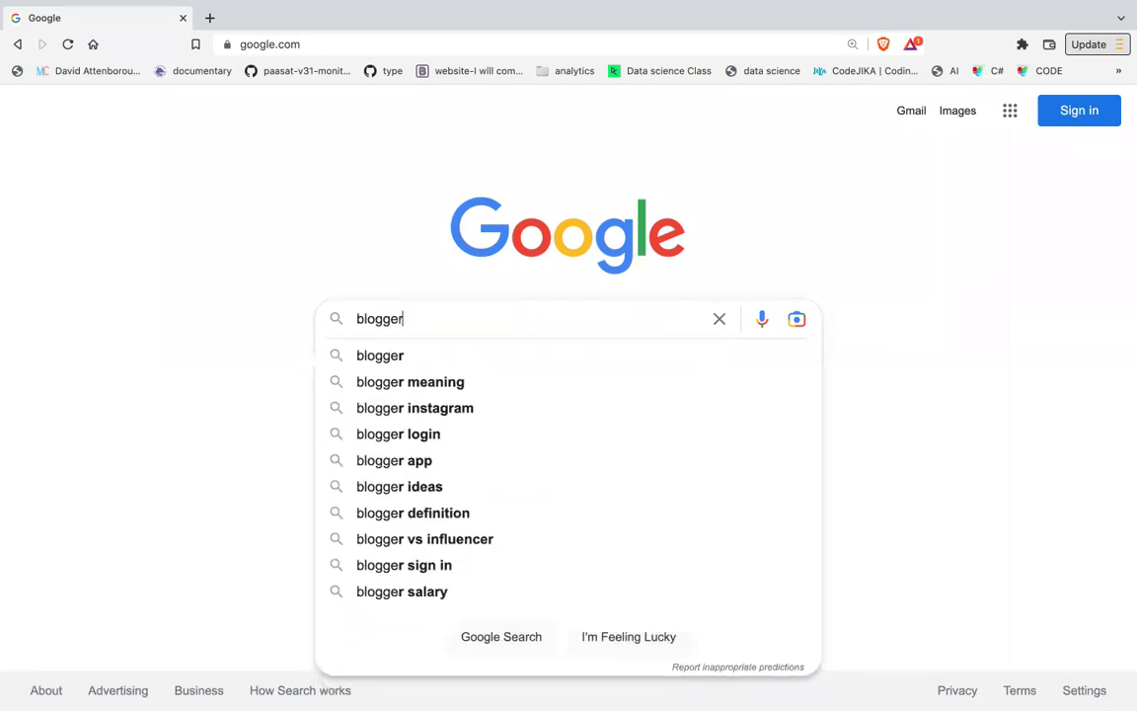
key(Return)
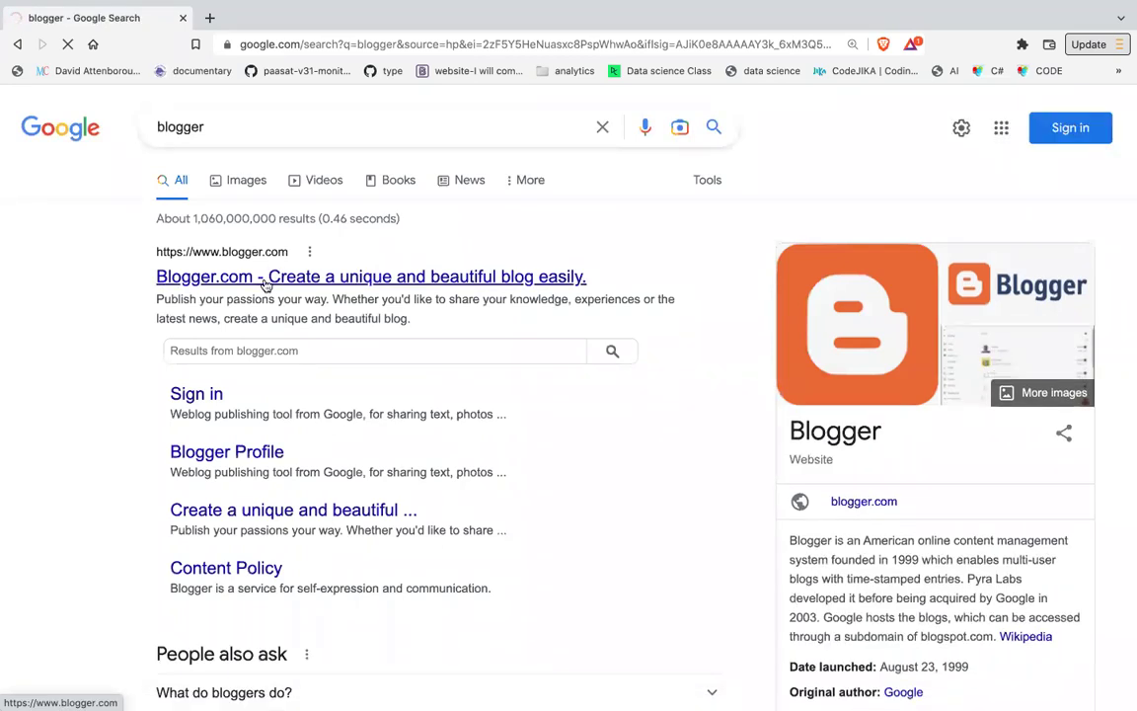
click(265, 282)
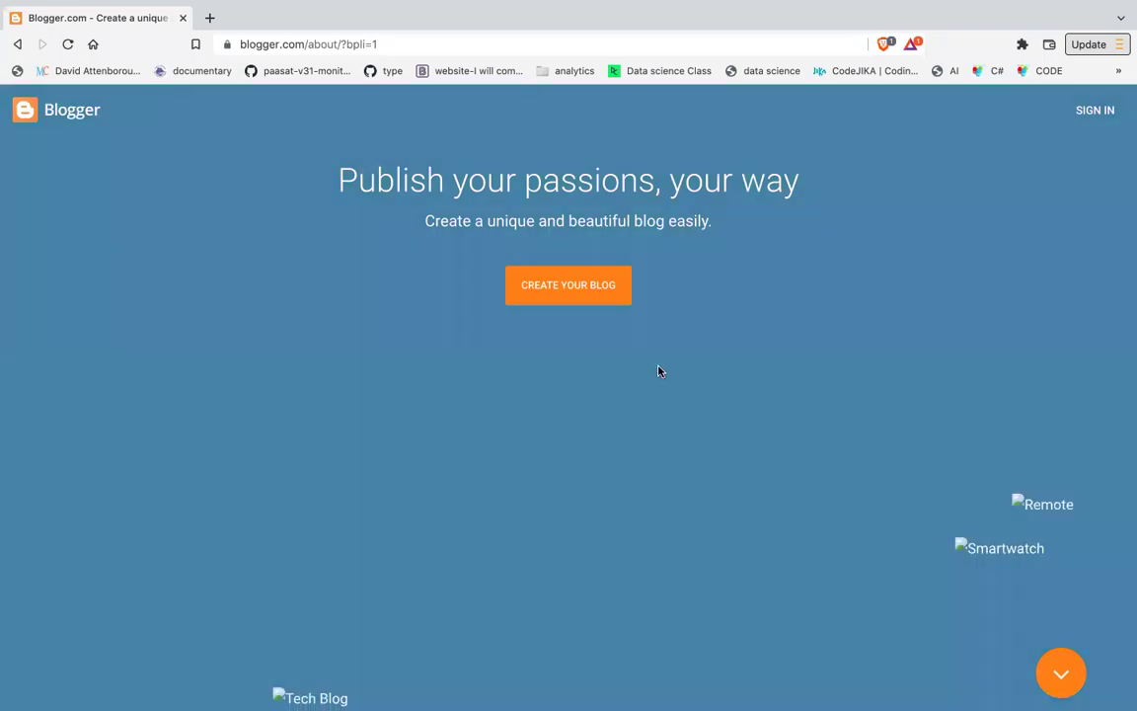
- Look through the Blogger landing page's feature sections, reloading the page once
scroll(661, 371, down, 2)
scroll(660, 371, up, 2)
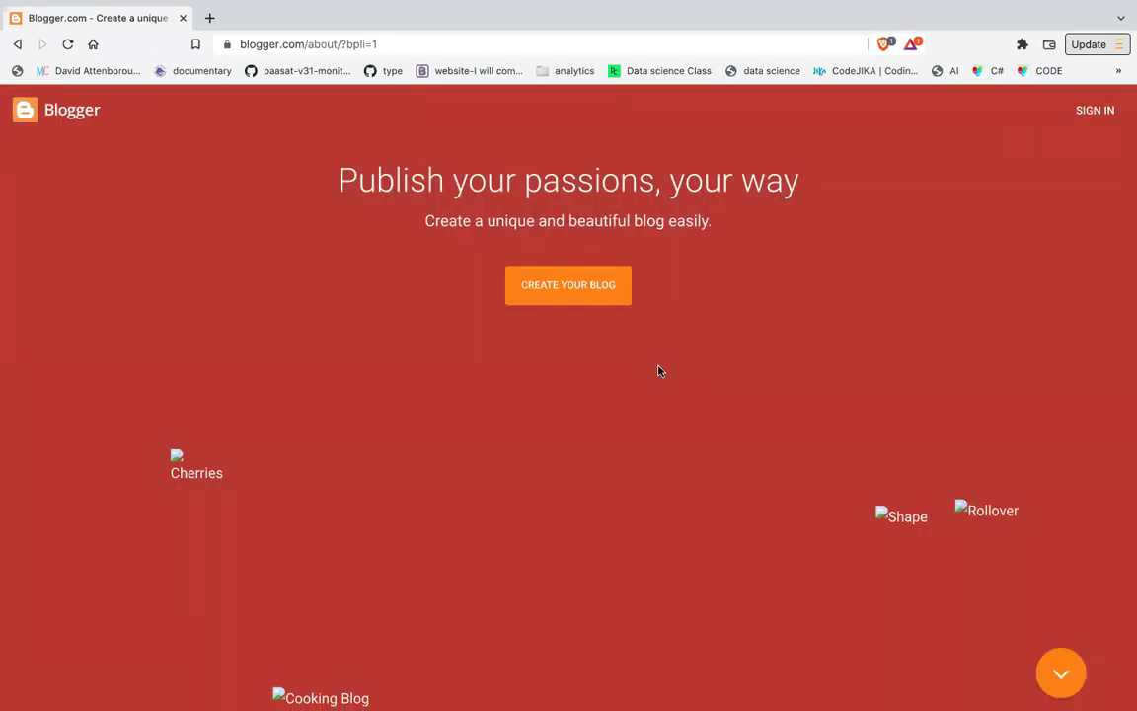
scroll(661, 372, down, 20)
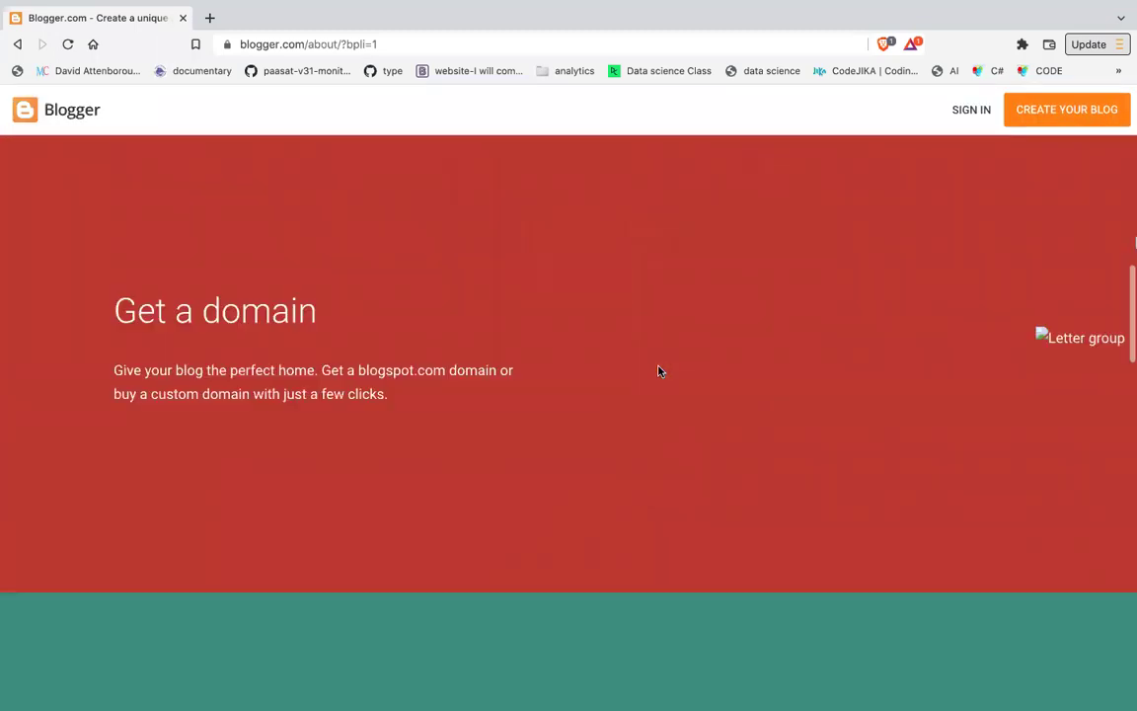
scroll(661, 371, up, 20)
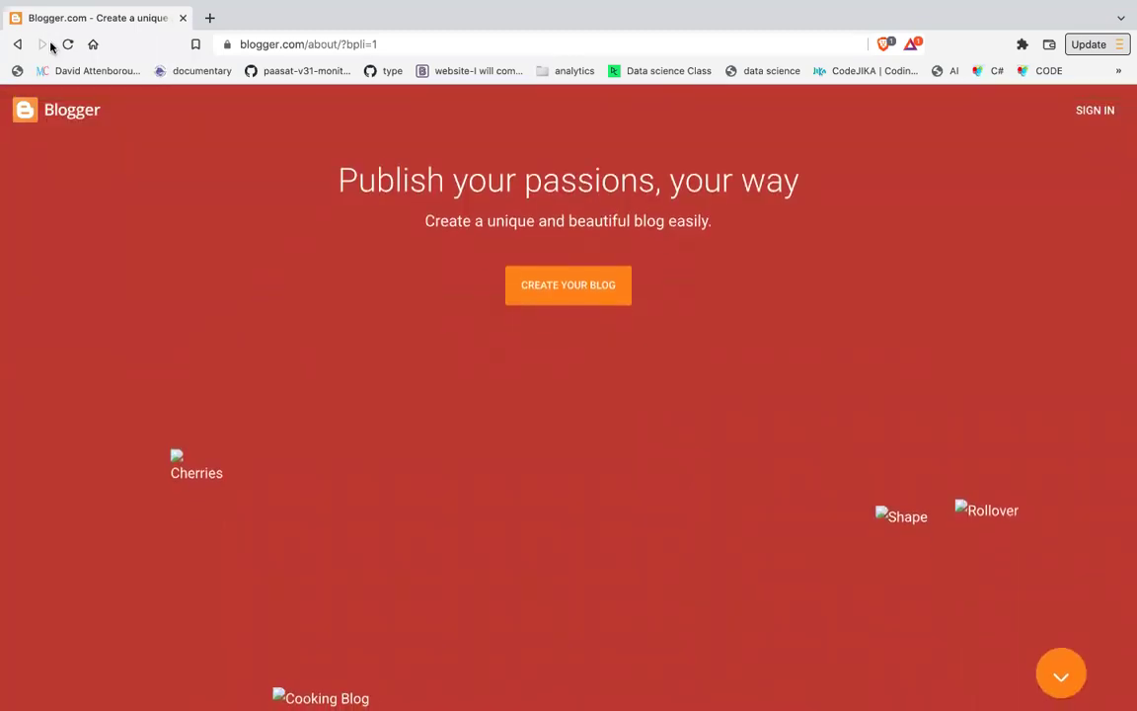
click(68, 45)
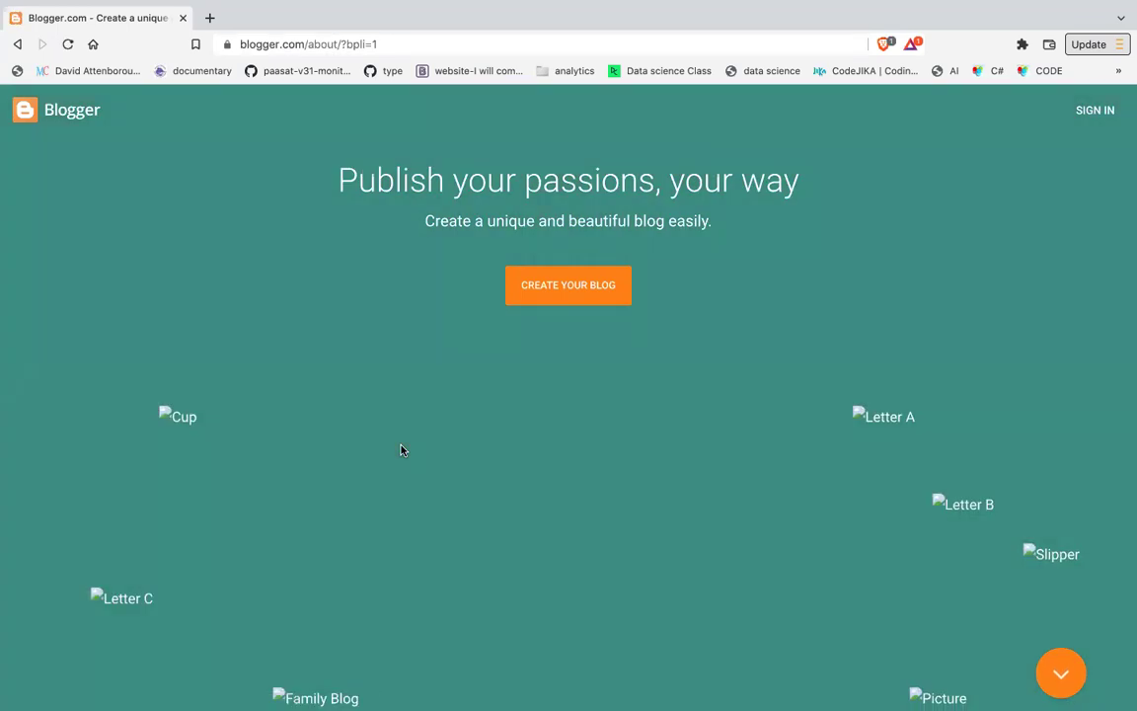
scroll(405, 453, down, 10)
scroll(404, 453, up, 8)
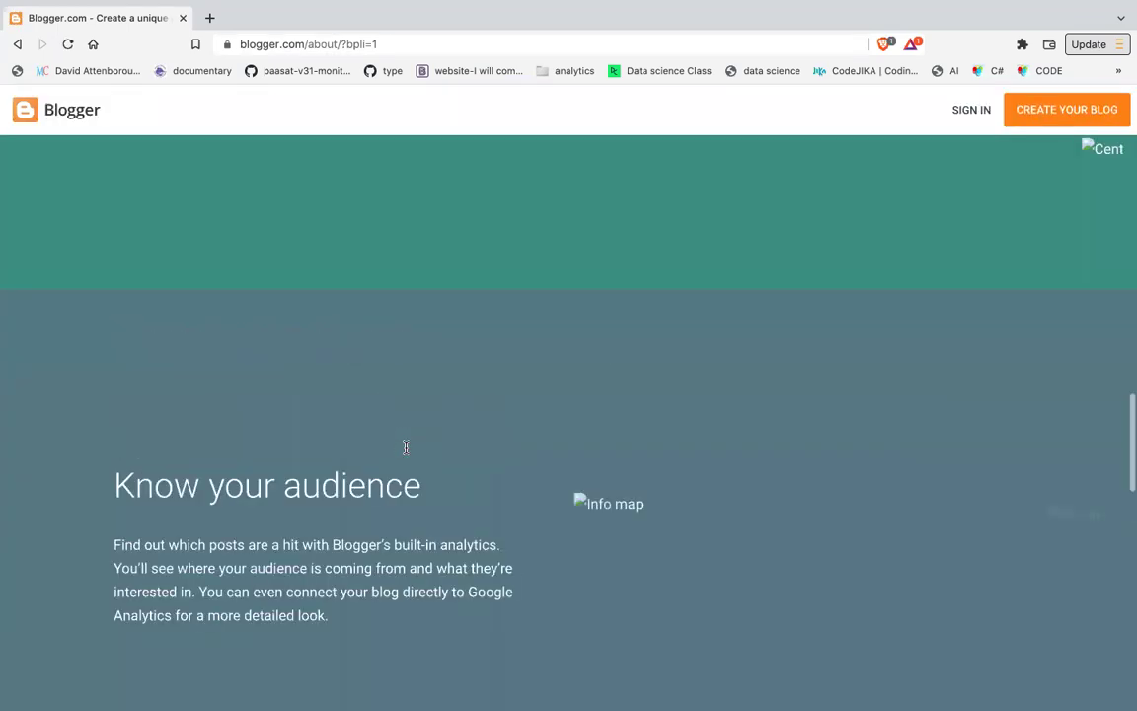
scroll(405, 453, up, 5)
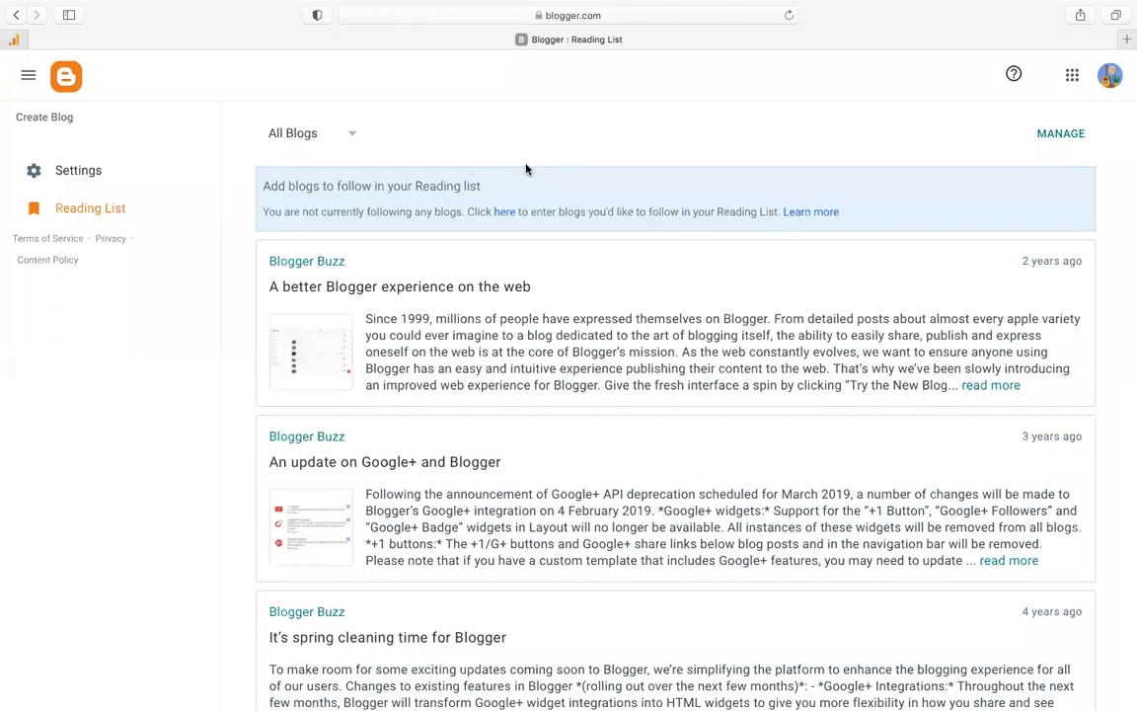
- View the Blogger settings page with the main menu collapsed and expanded, and return to the reading list
click(52, 172)
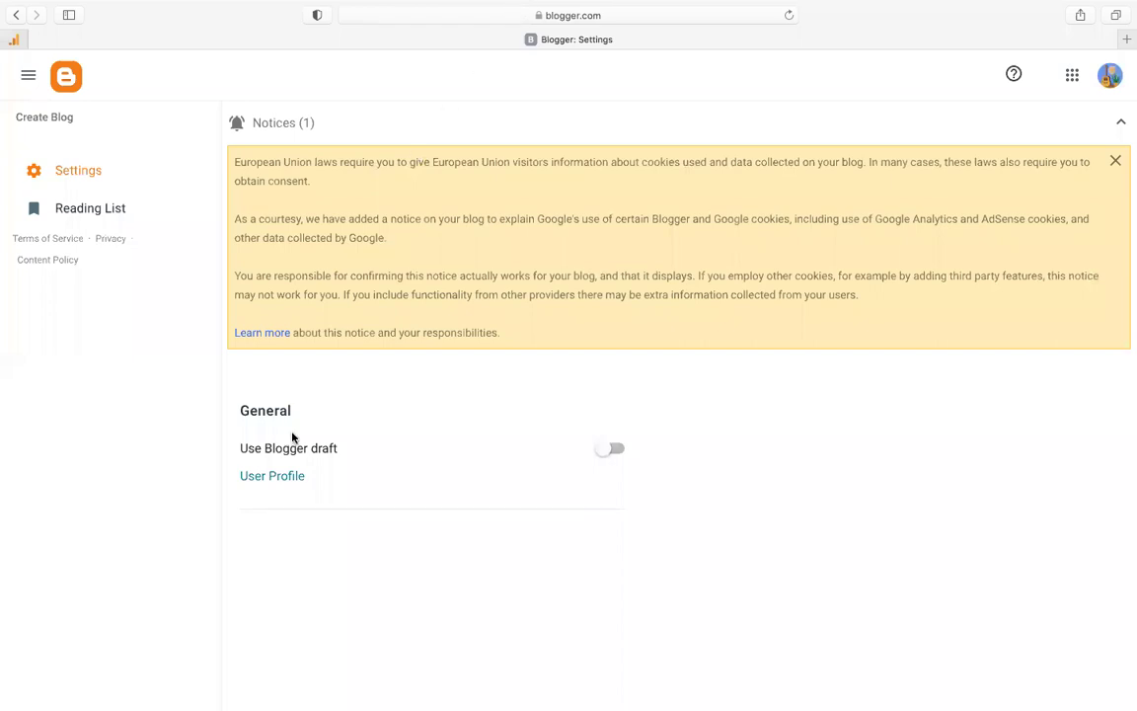
click(27, 84)
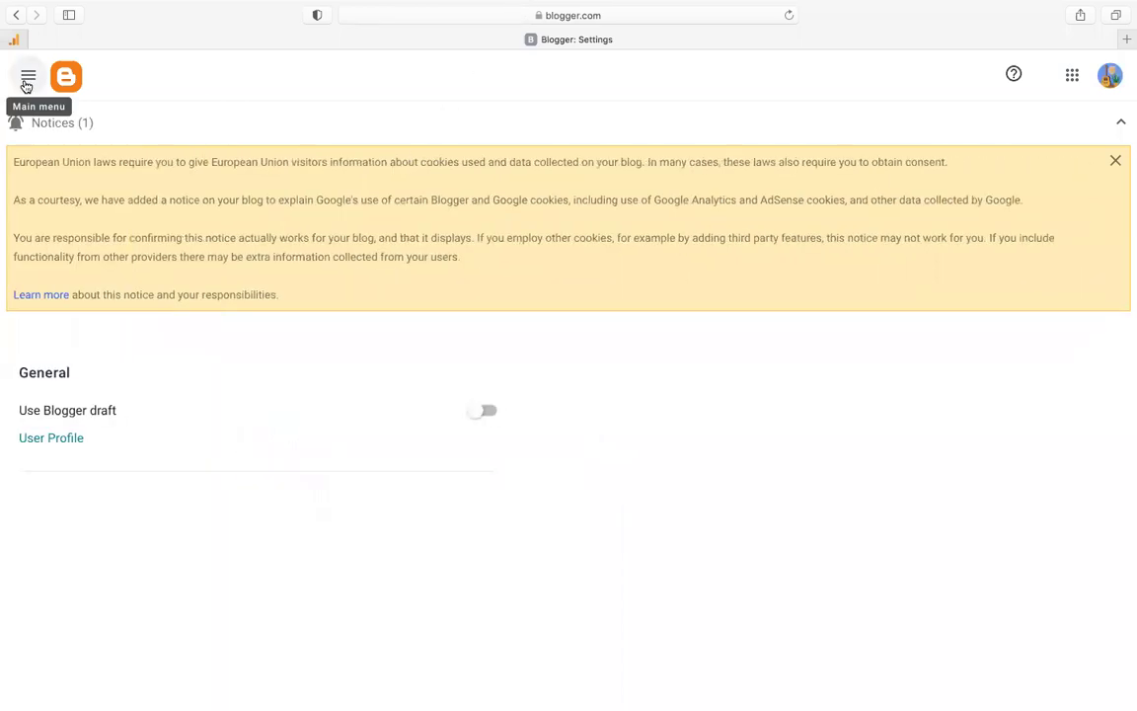
click(27, 82)
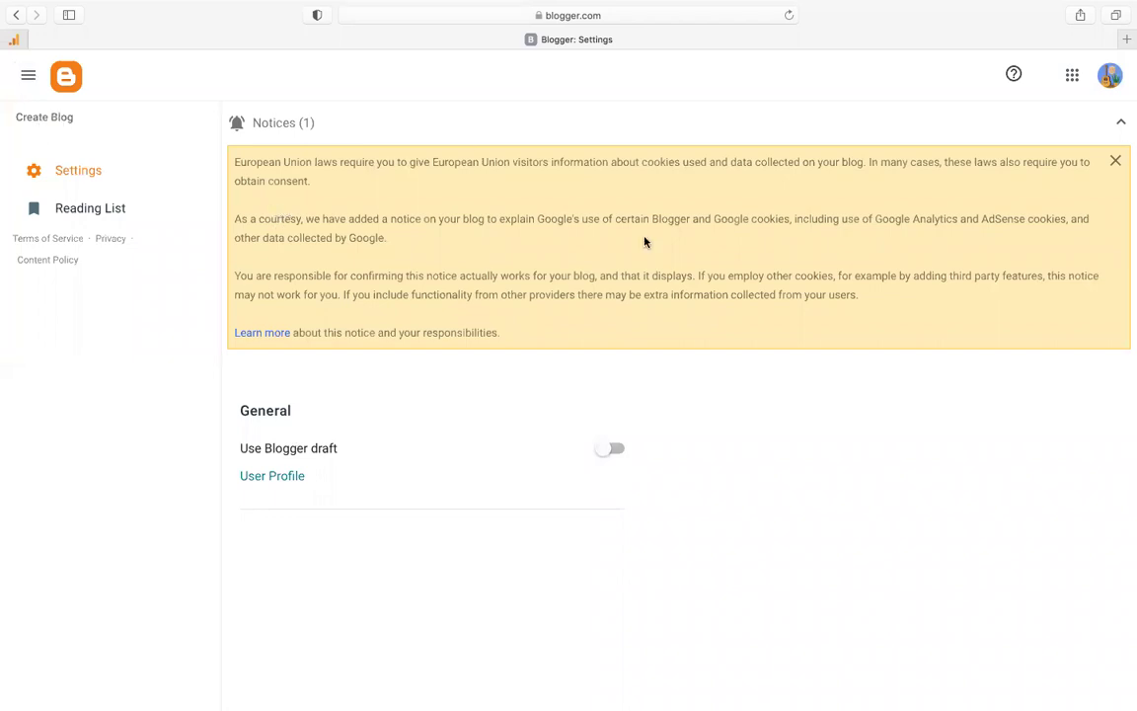
click(14, 17)
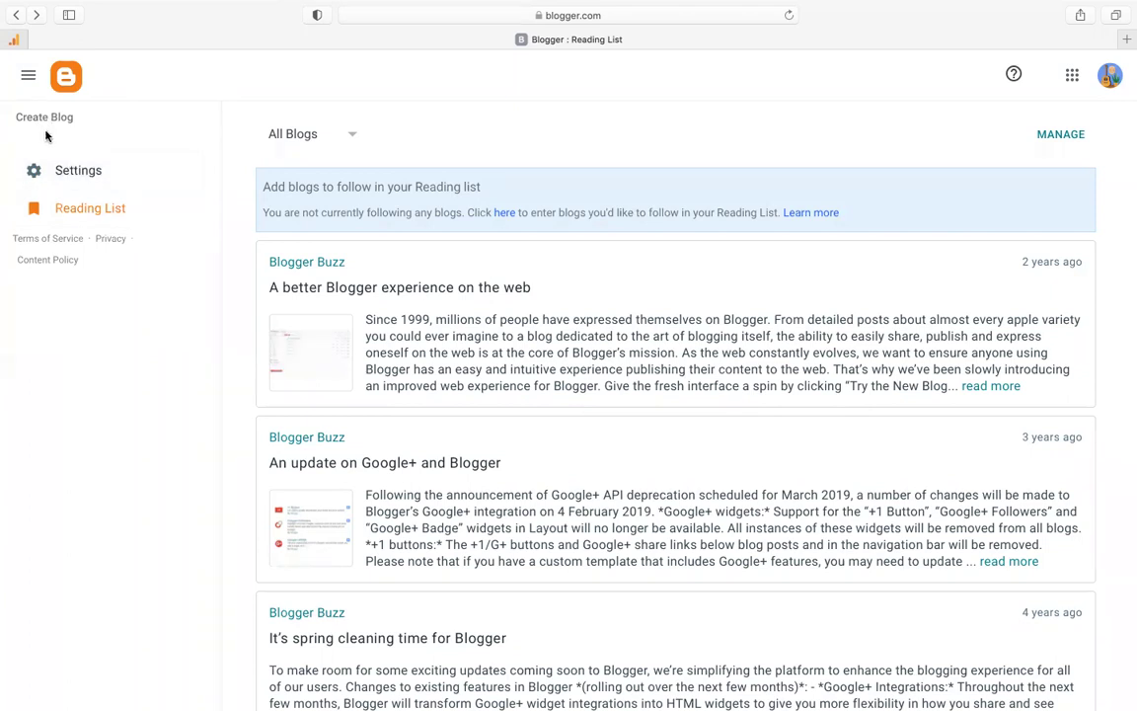
mouse_move(459, 8)
click(30, 125)
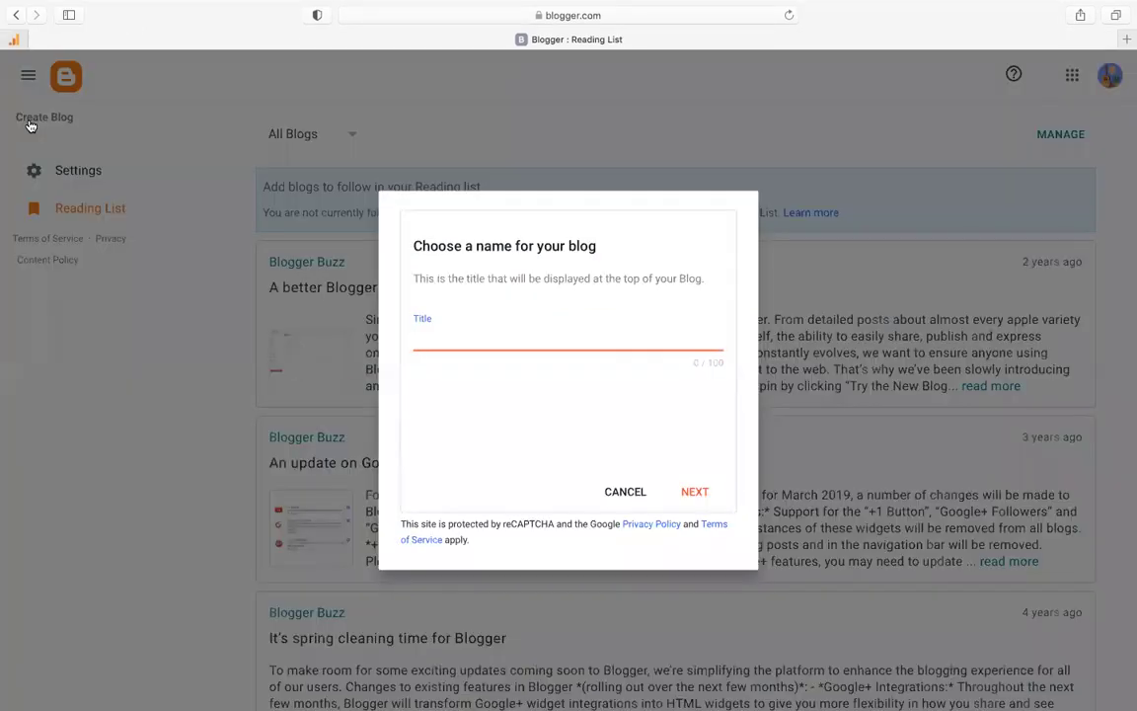
click(623, 493)
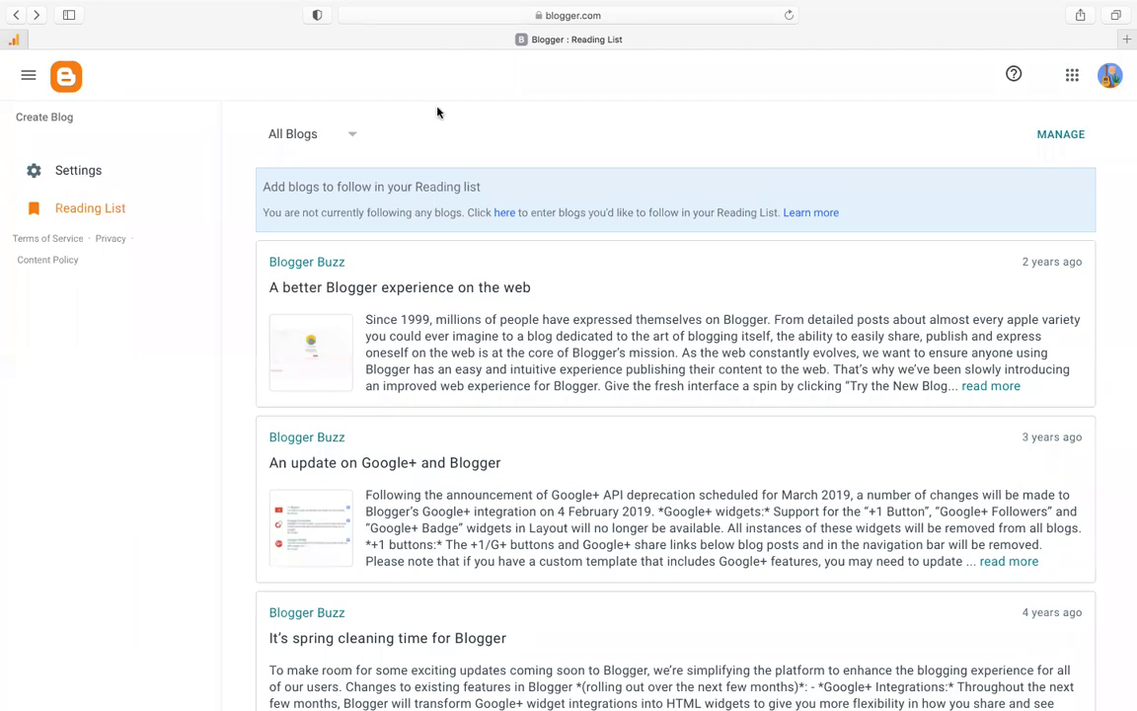
- Start creating a blog with the title "Practice" and proceed to its URL choice
click(46, 119)
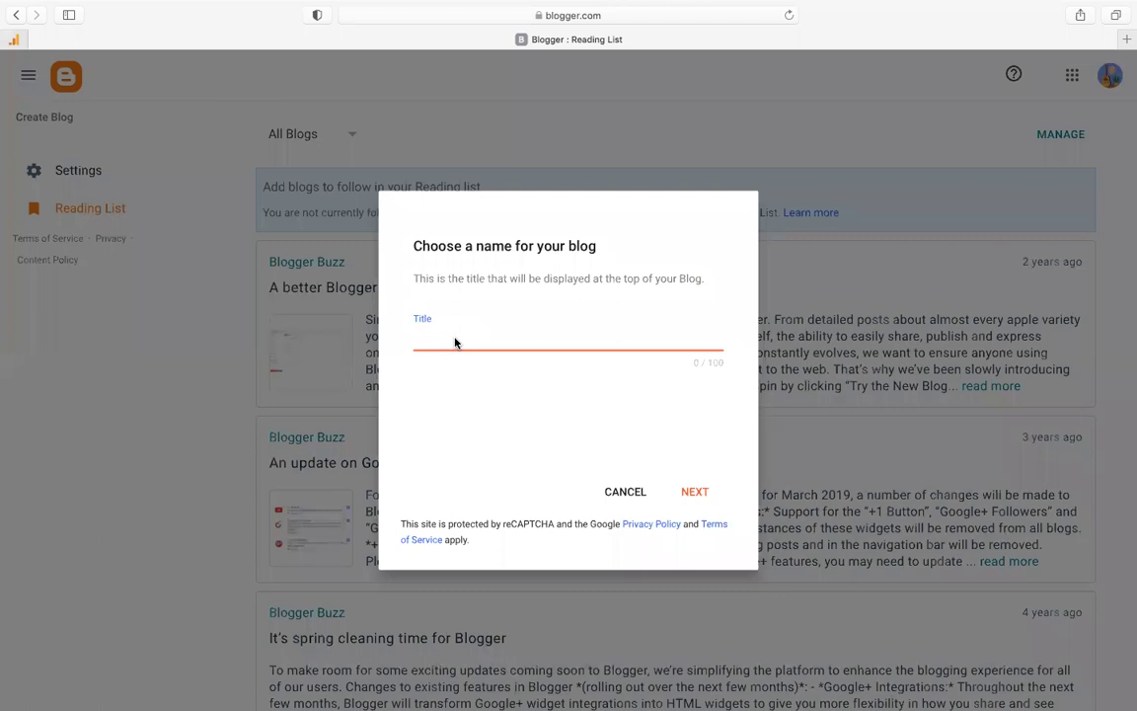
text(Practice)
click(695, 492)
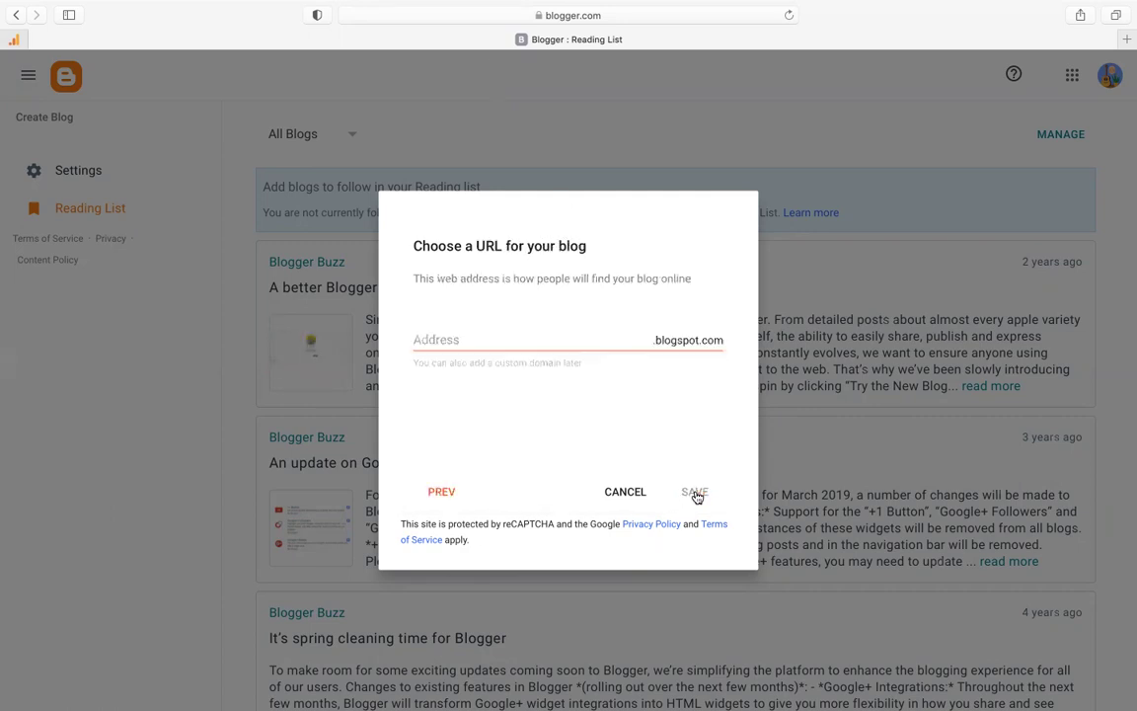
- Set the blog's address to practice-coding.blogspot.com and save the new blog
click(502, 333)
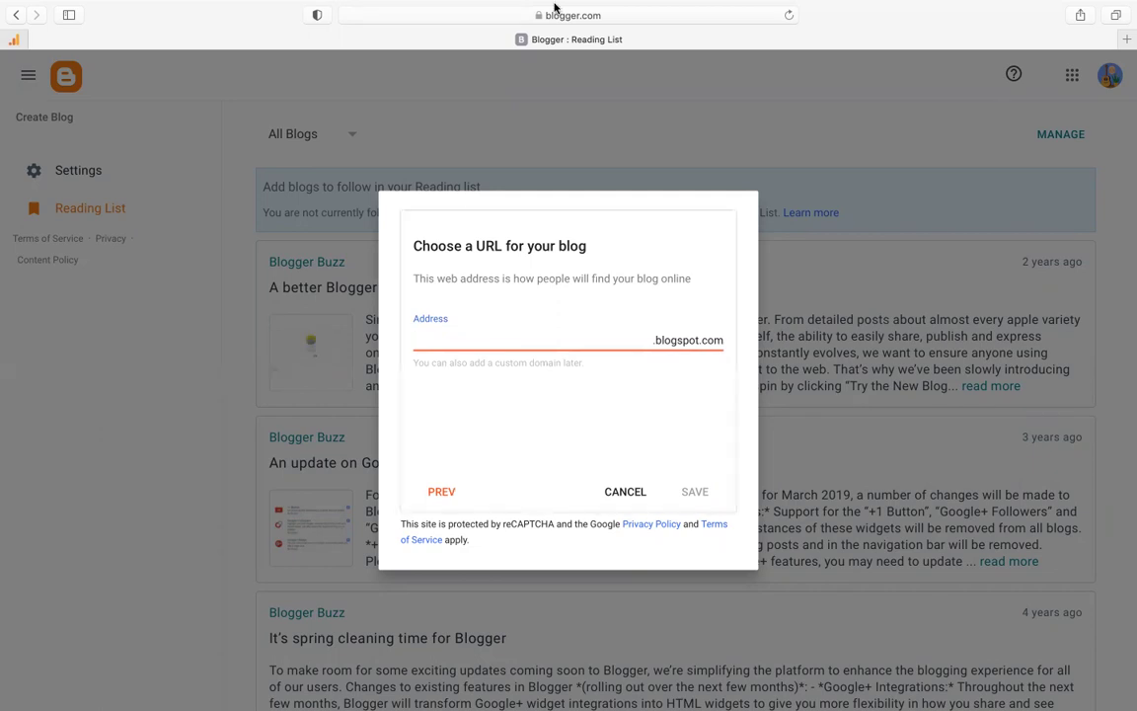
mouse_move(507, 57)
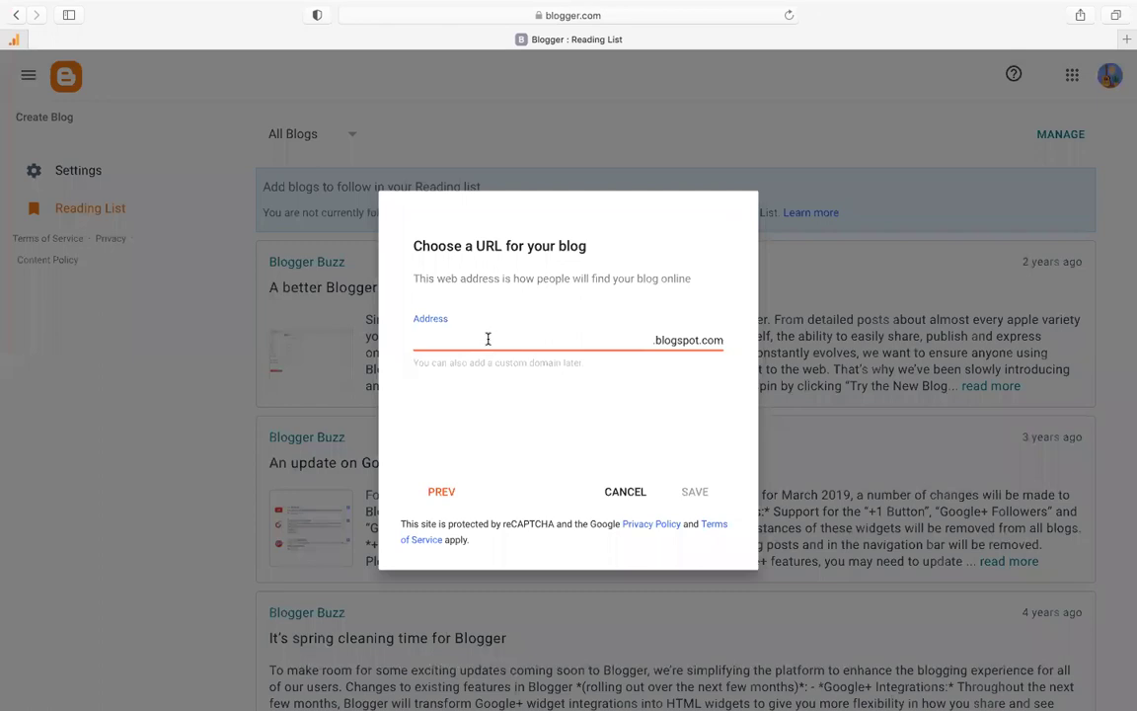
text(practice)
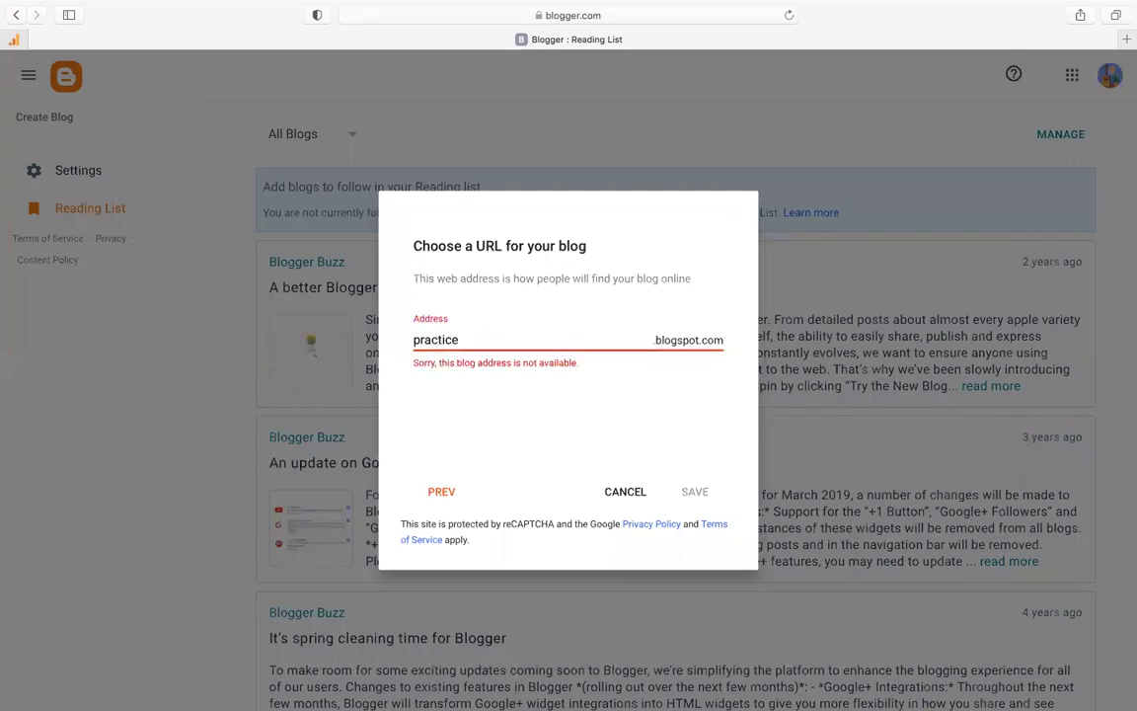
text(-)
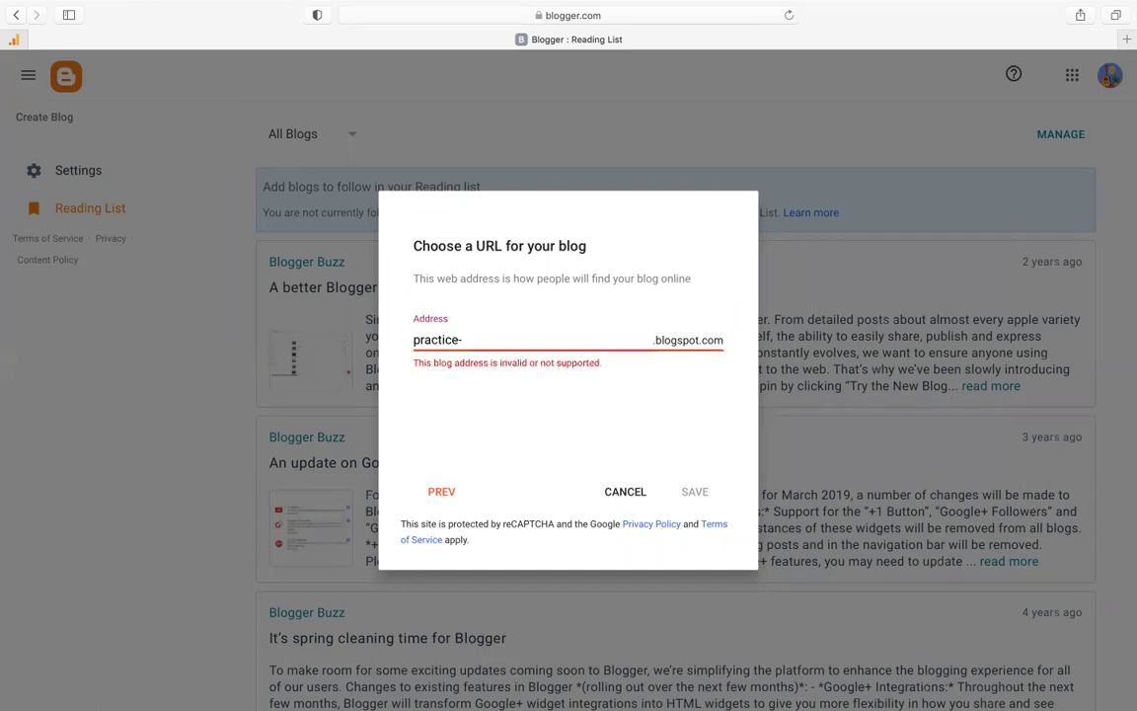
text(coding)
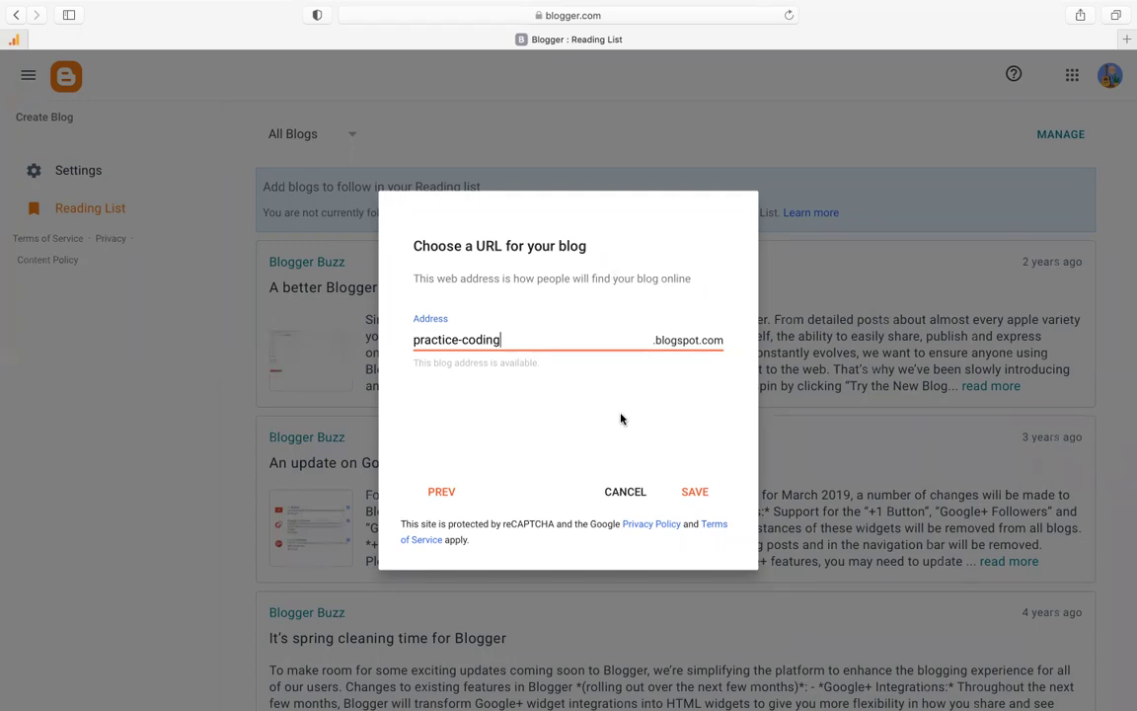
click(694, 494)
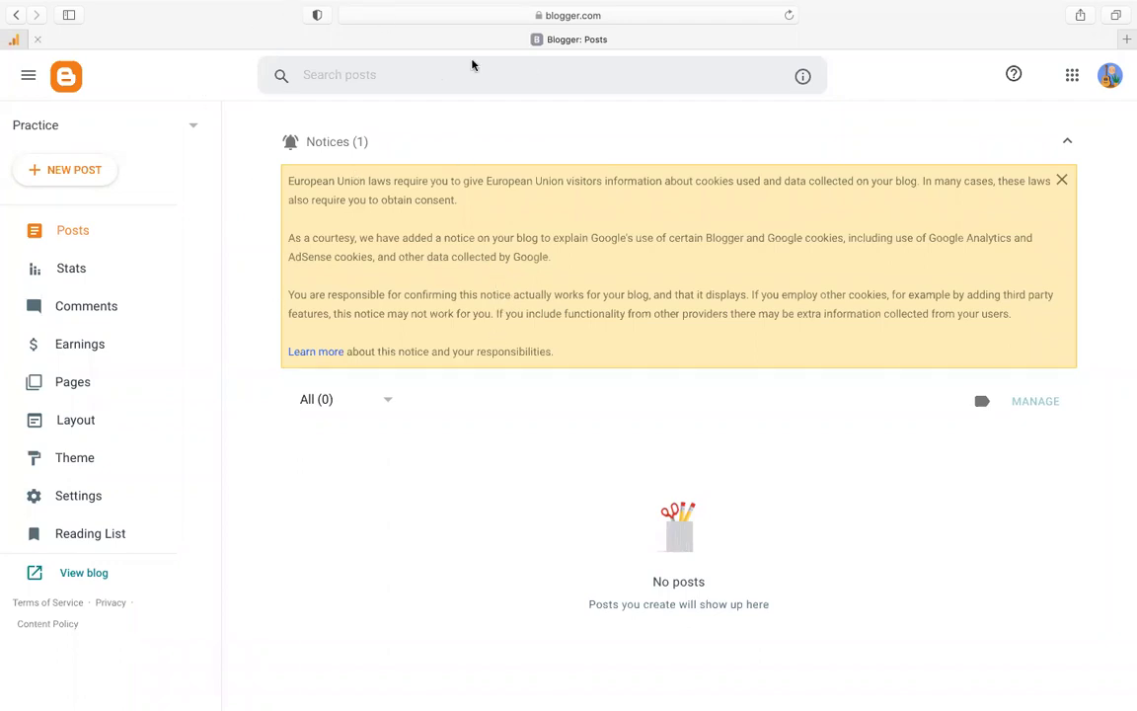
- Load google.com in a new browser tab
click(1126, 39)
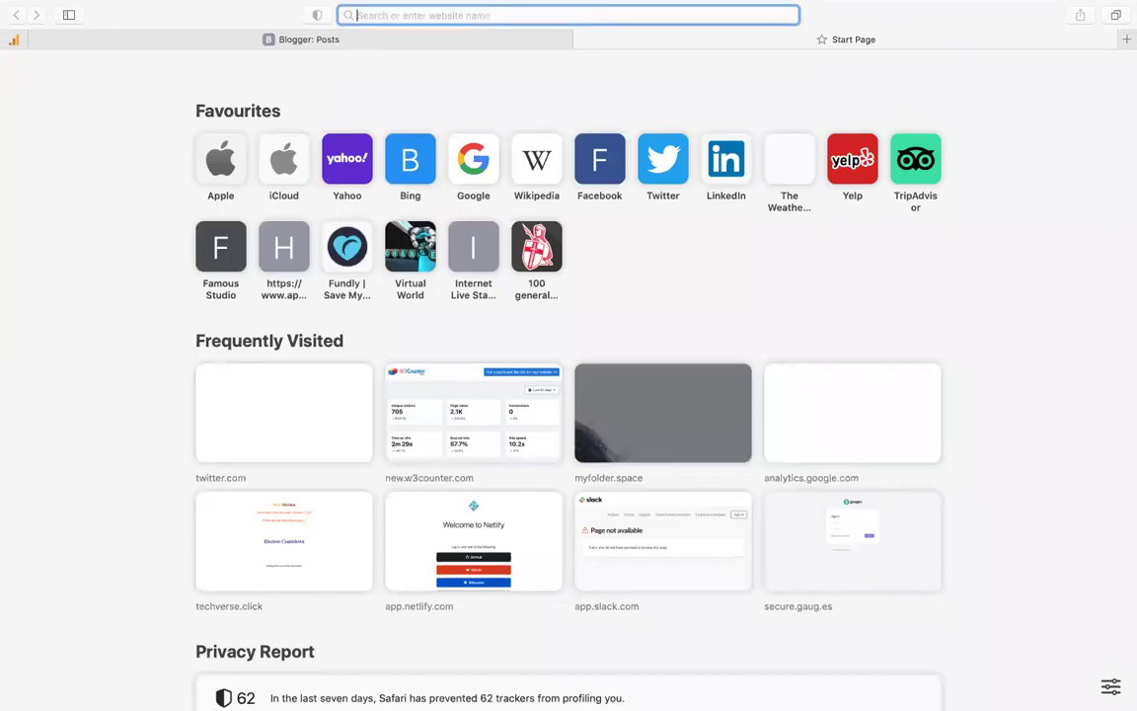
text(google.com)
key(Return)
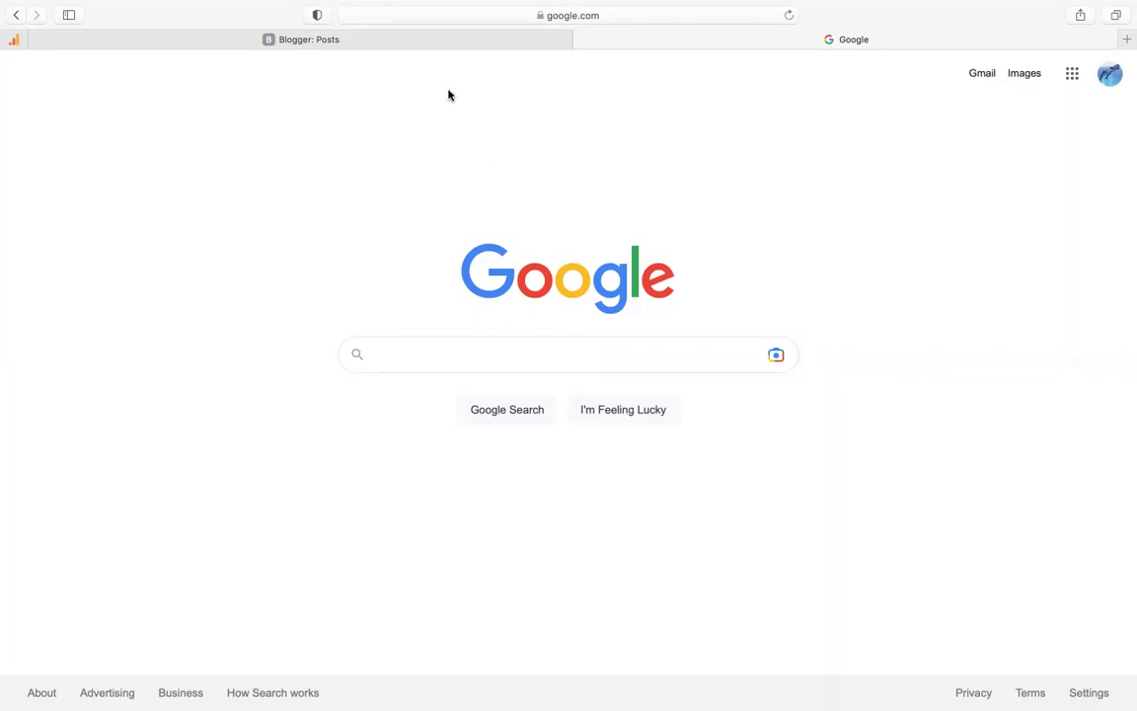
- Search Google for "blogger" and open the Blogger.com result in this tab
click(483, 362)
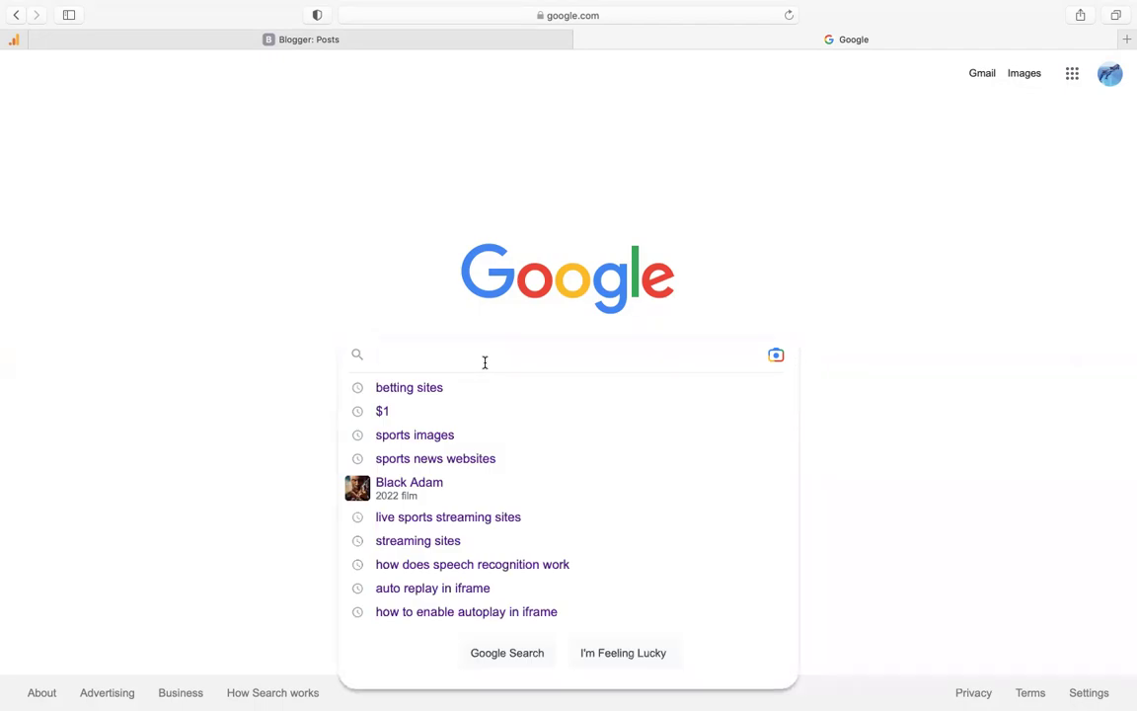
text(blogg)
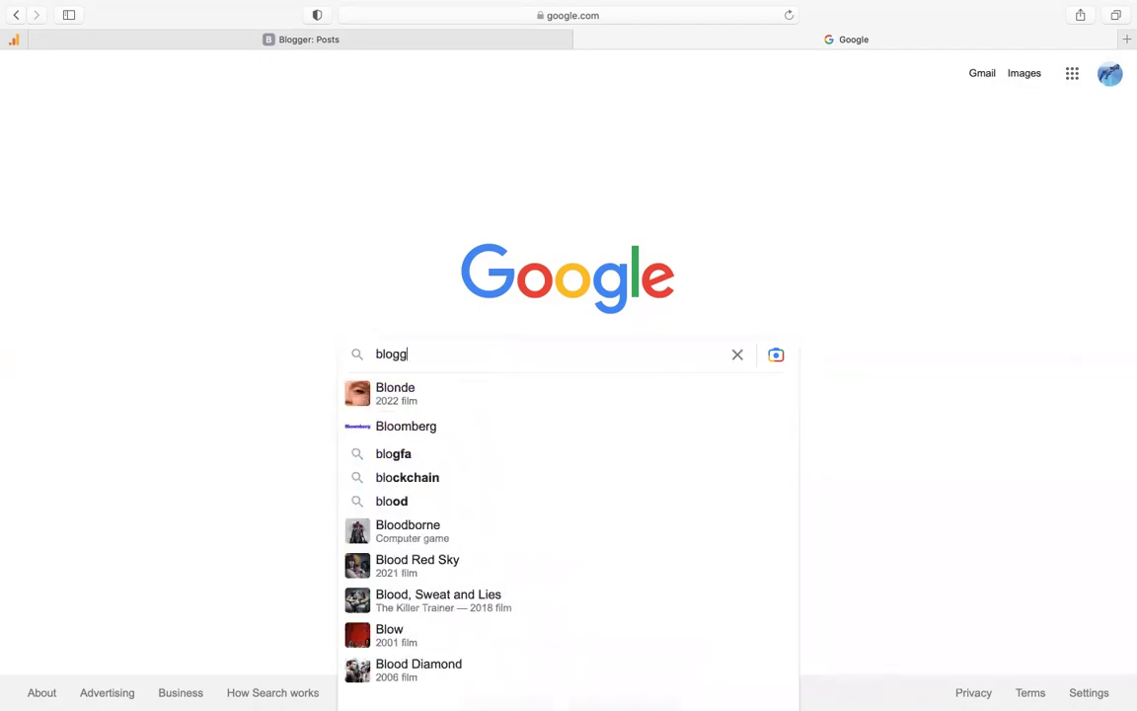
text(er)
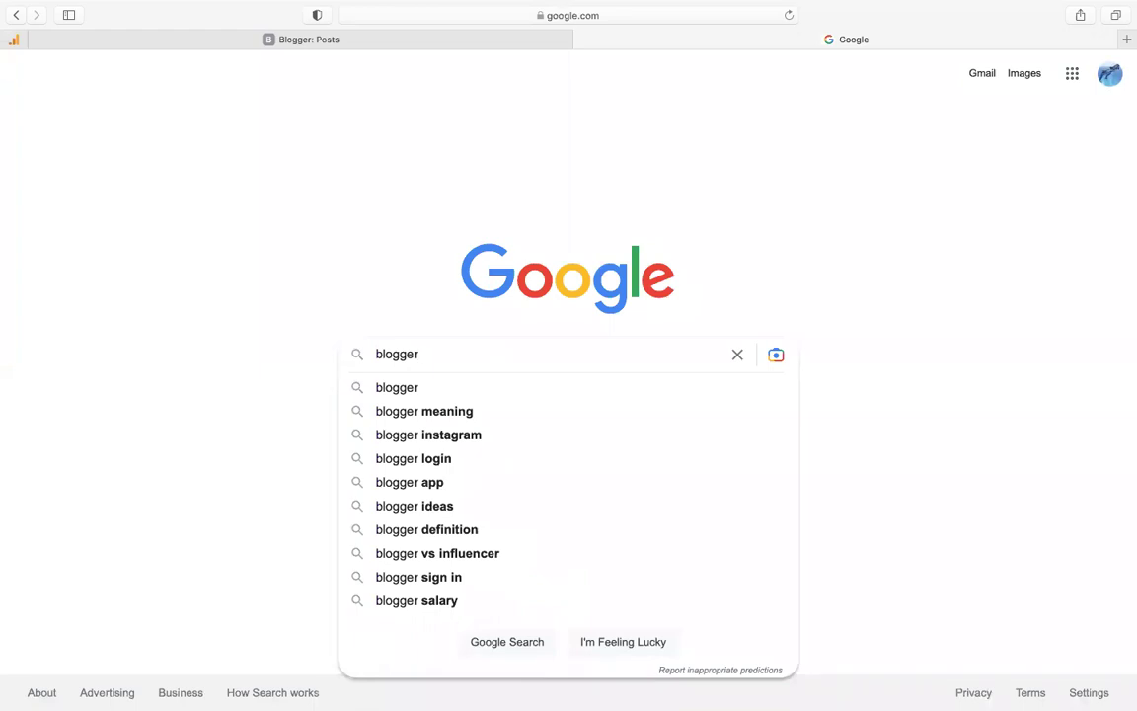
key(Return)
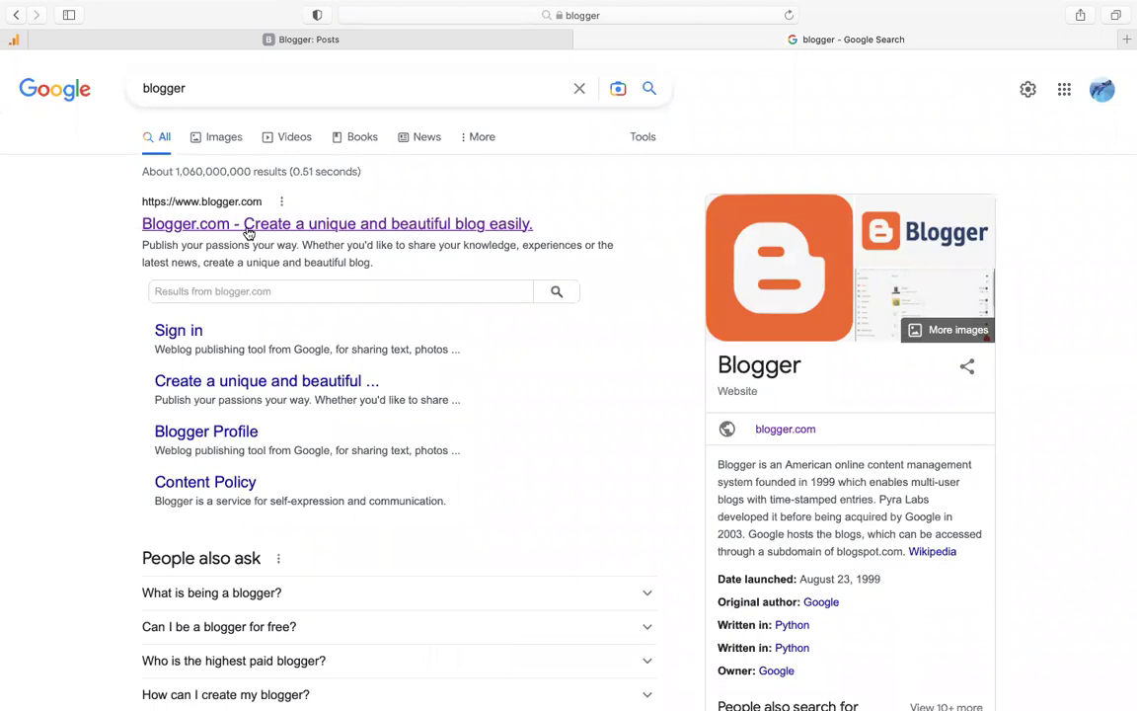
click(249, 233)
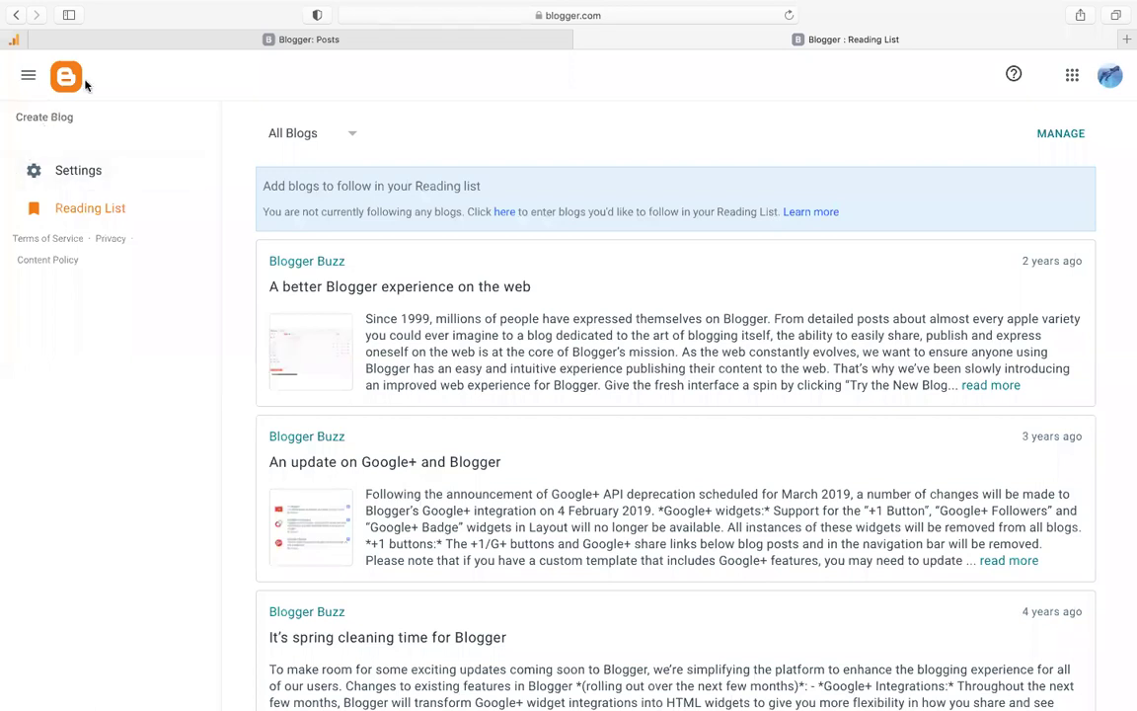
- Start creating another blog titled "practice-hard" and proceed to its URL choice
click(41, 119)
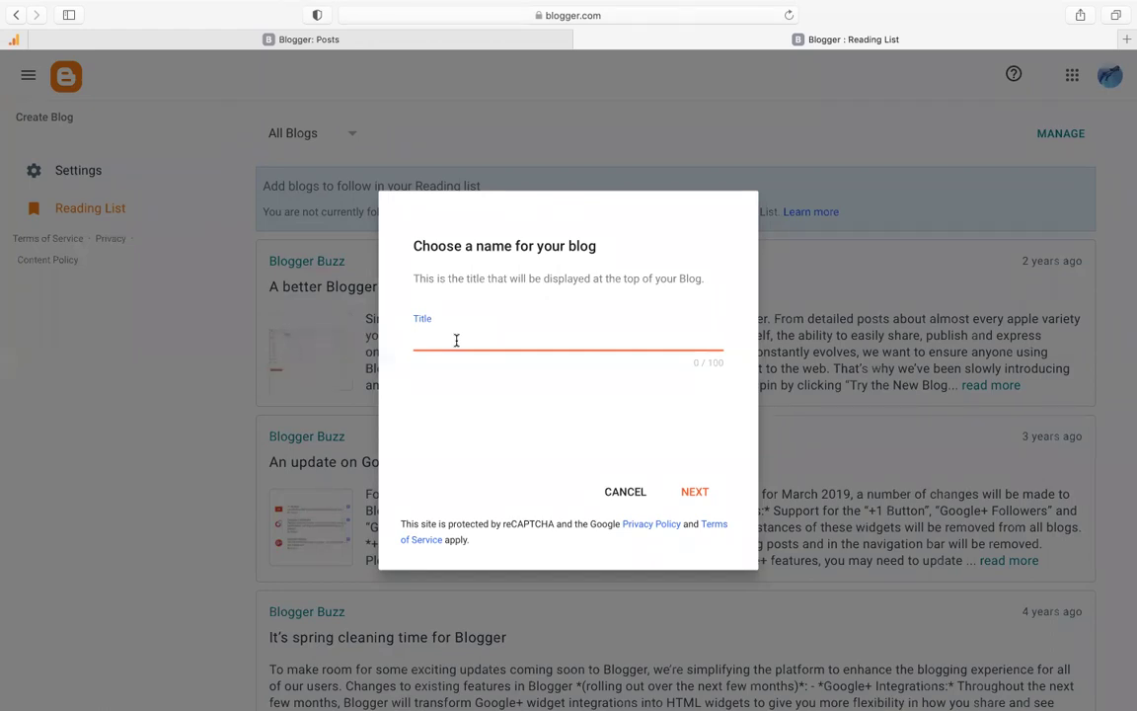
text(practice-hard)
click(685, 492)
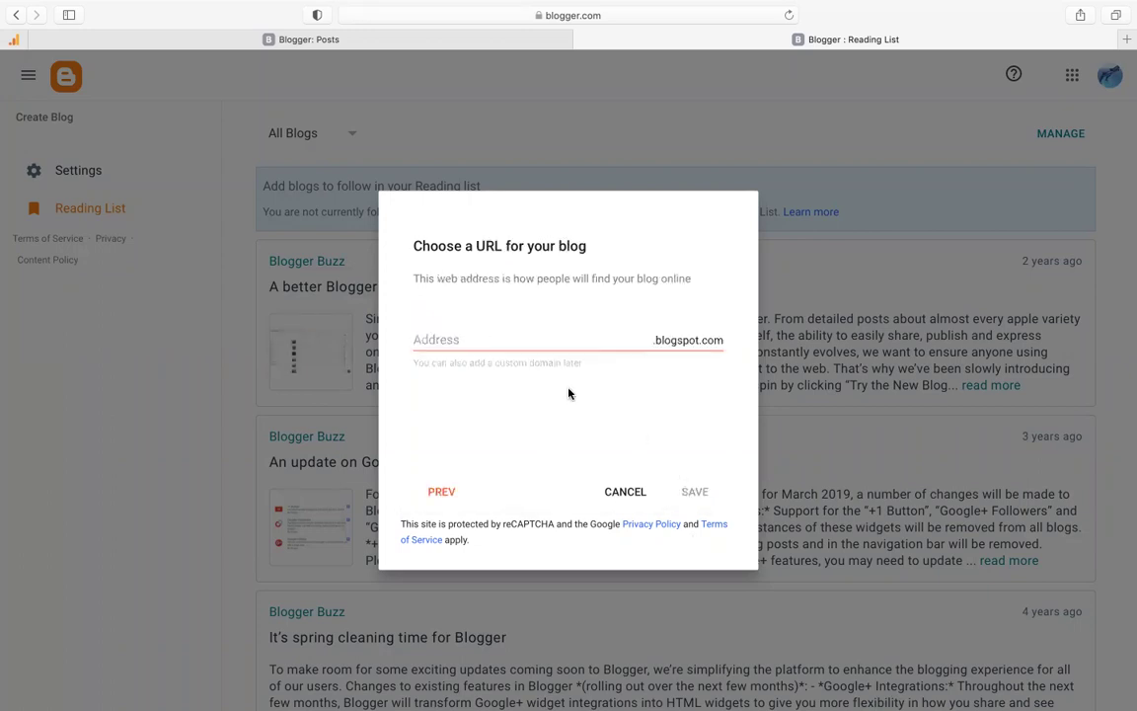
- Try "running-business" and "running-busines" as the blog's blogspot.com address, cancel the blog creation and close its tab
click(510, 337)
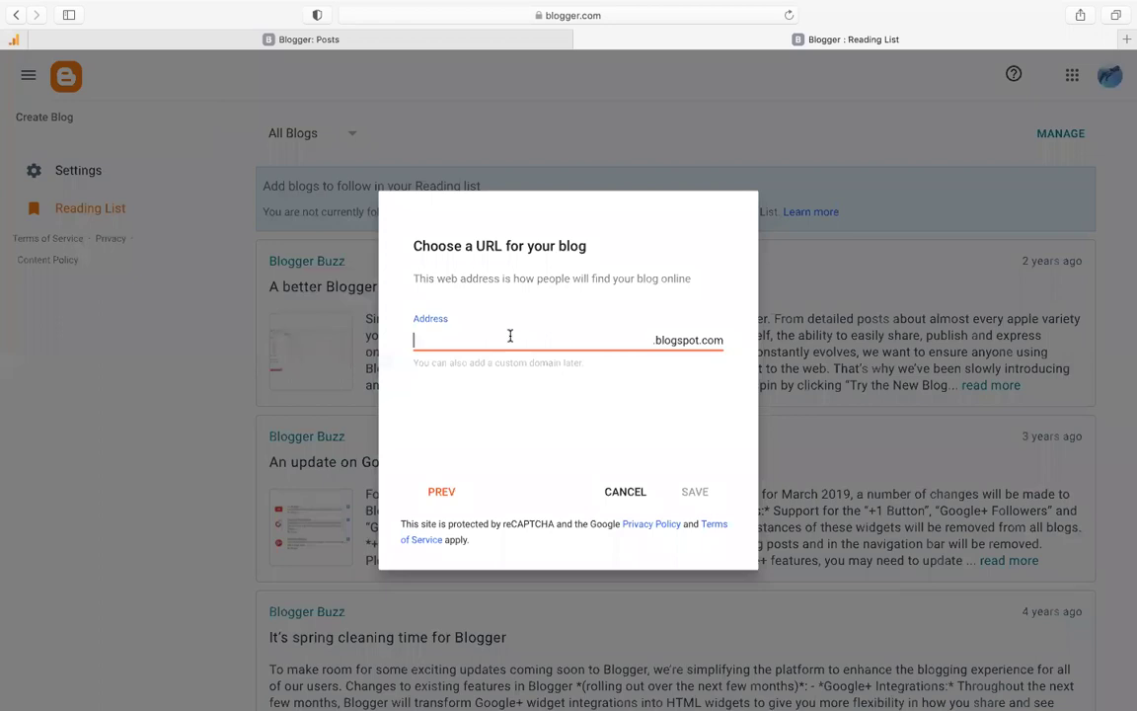
text(run)
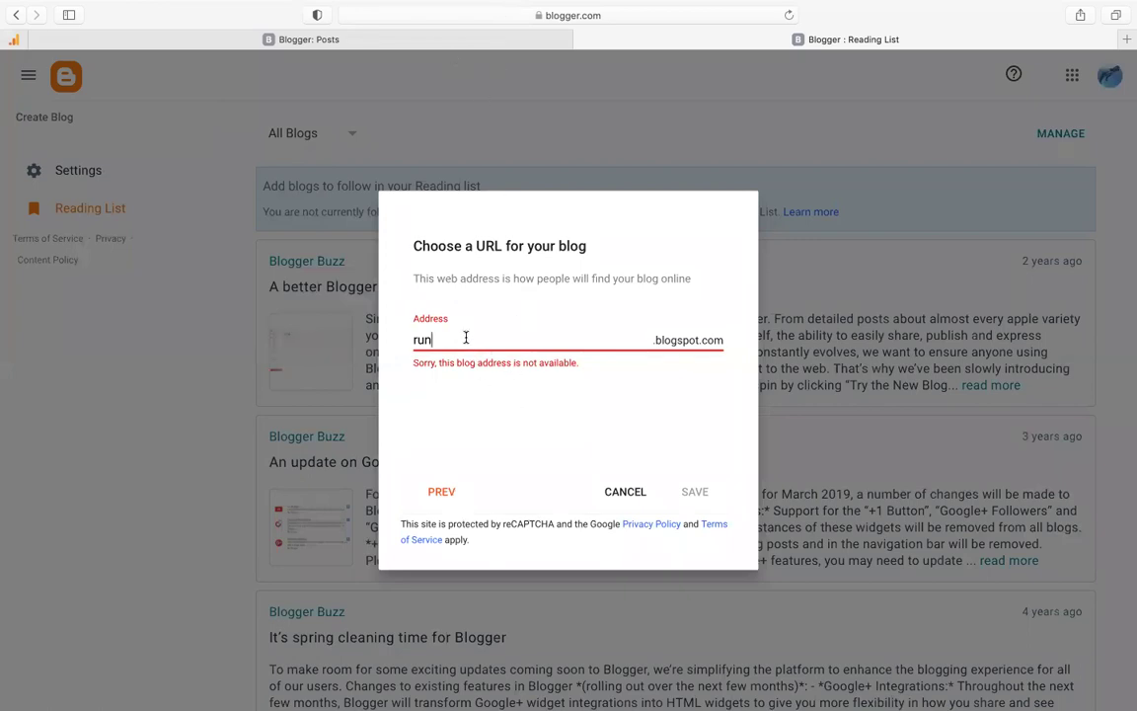
text(ning-busi)
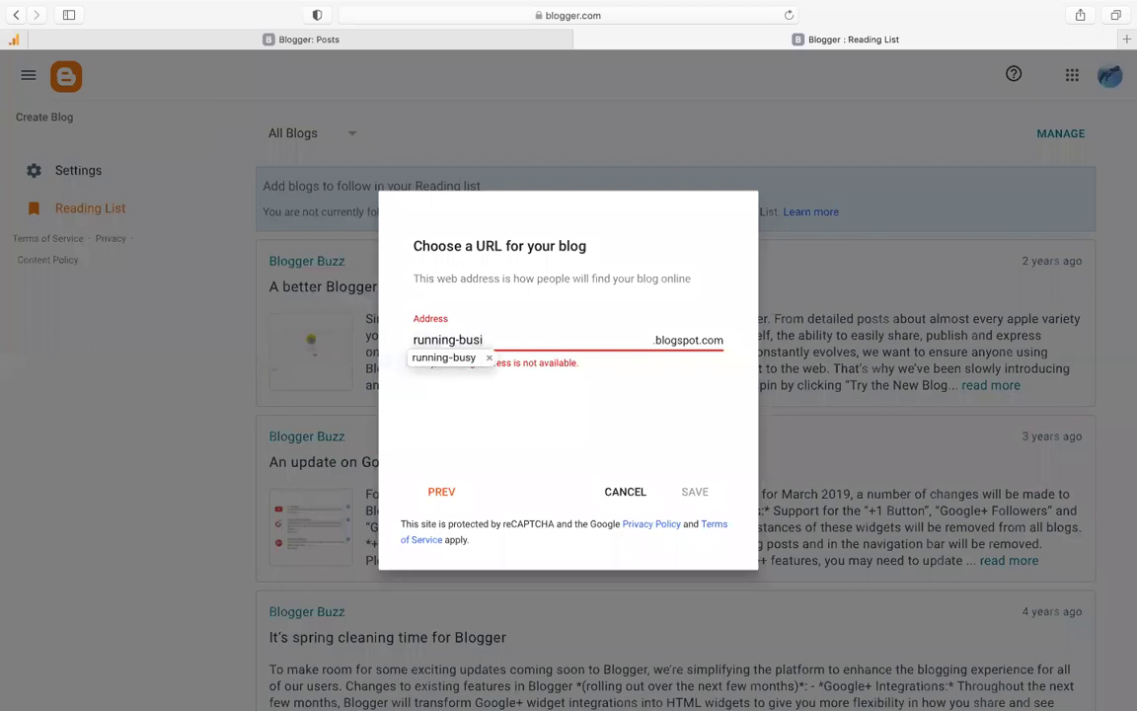
text(nn)
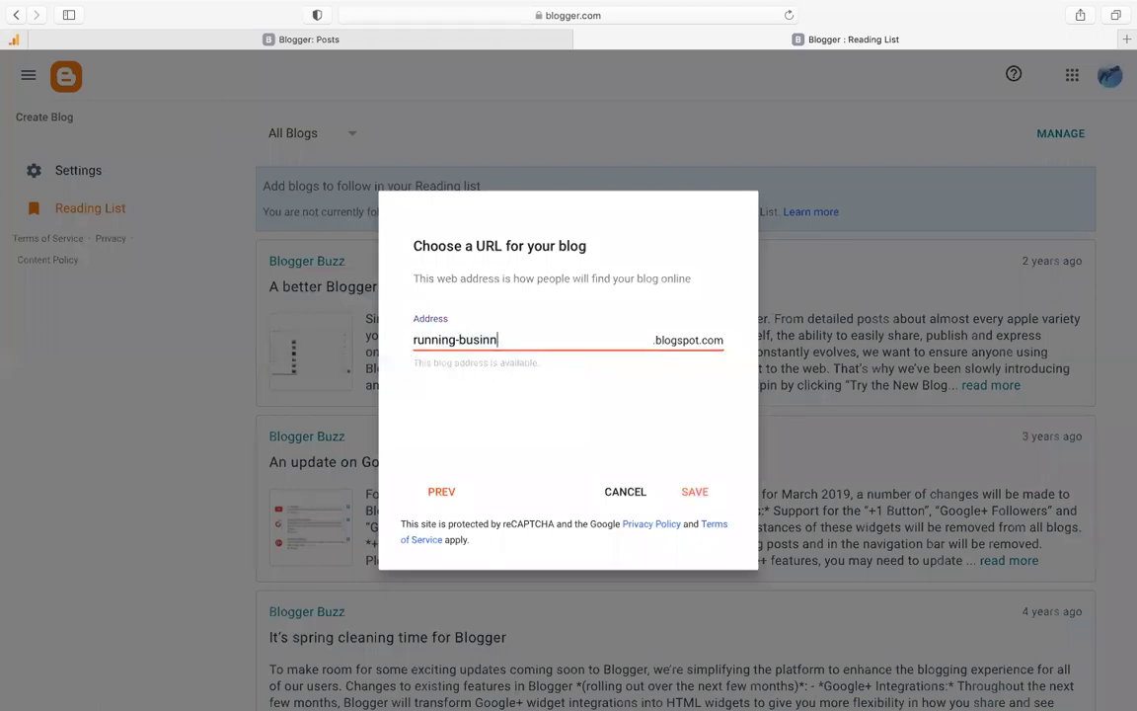
text(e)
key(BackSpace)
key(BackSpace)
text(ess)
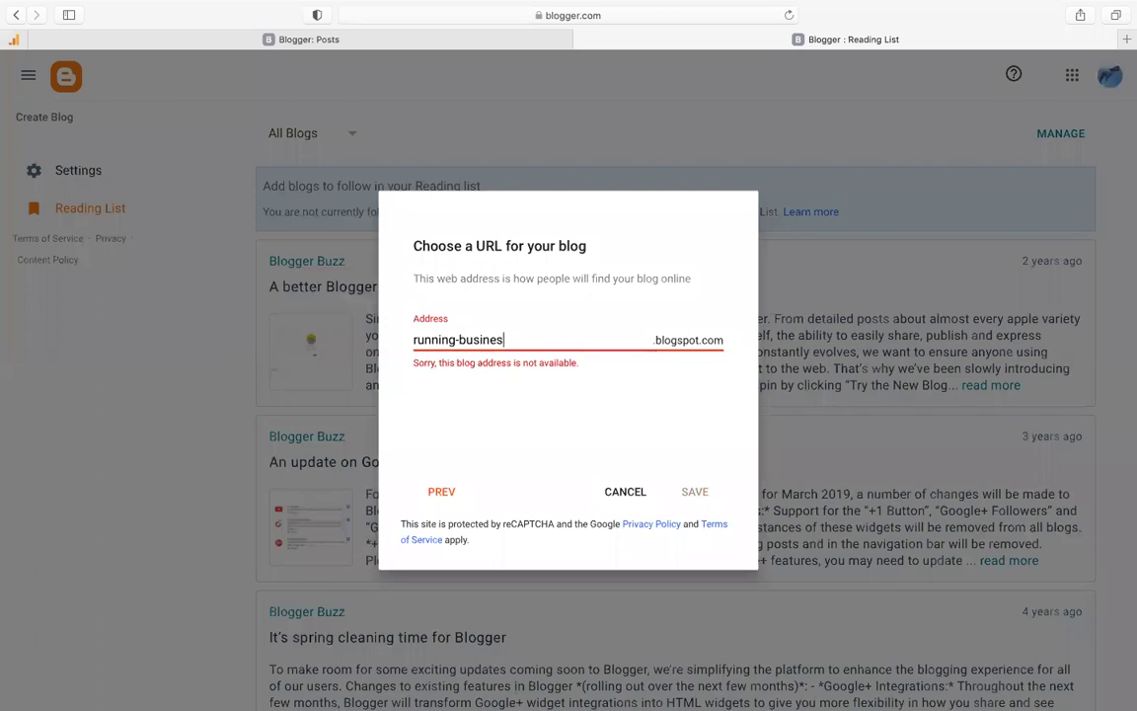
key(BackSpace)
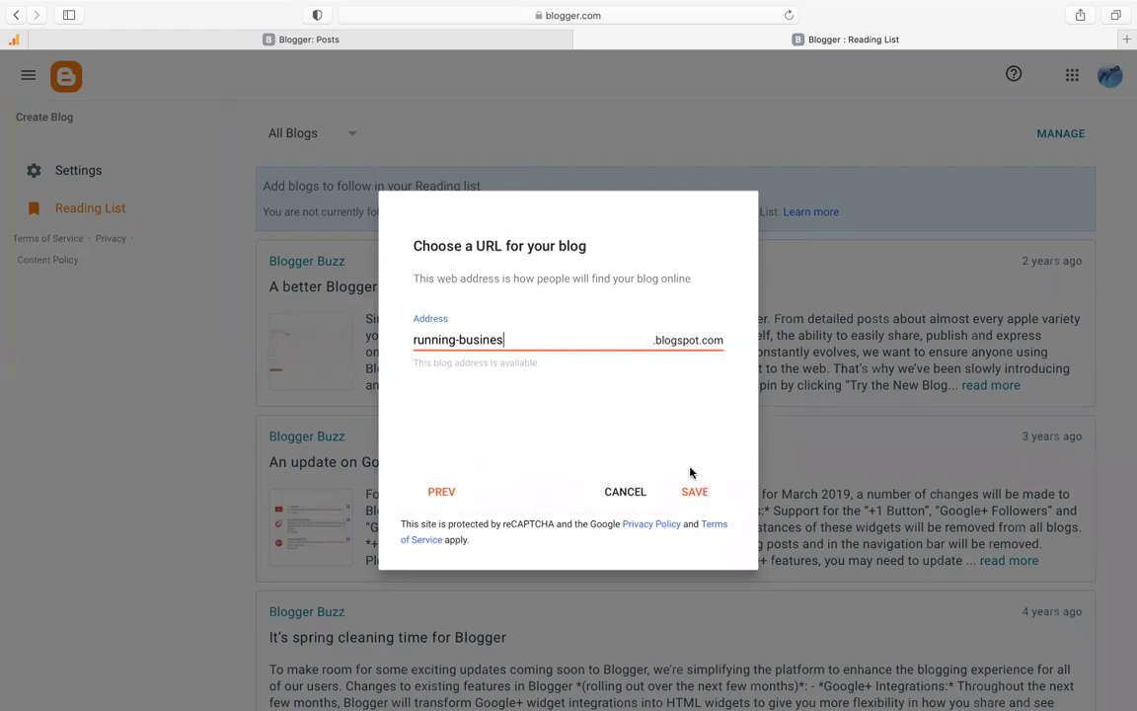
click(625, 490)
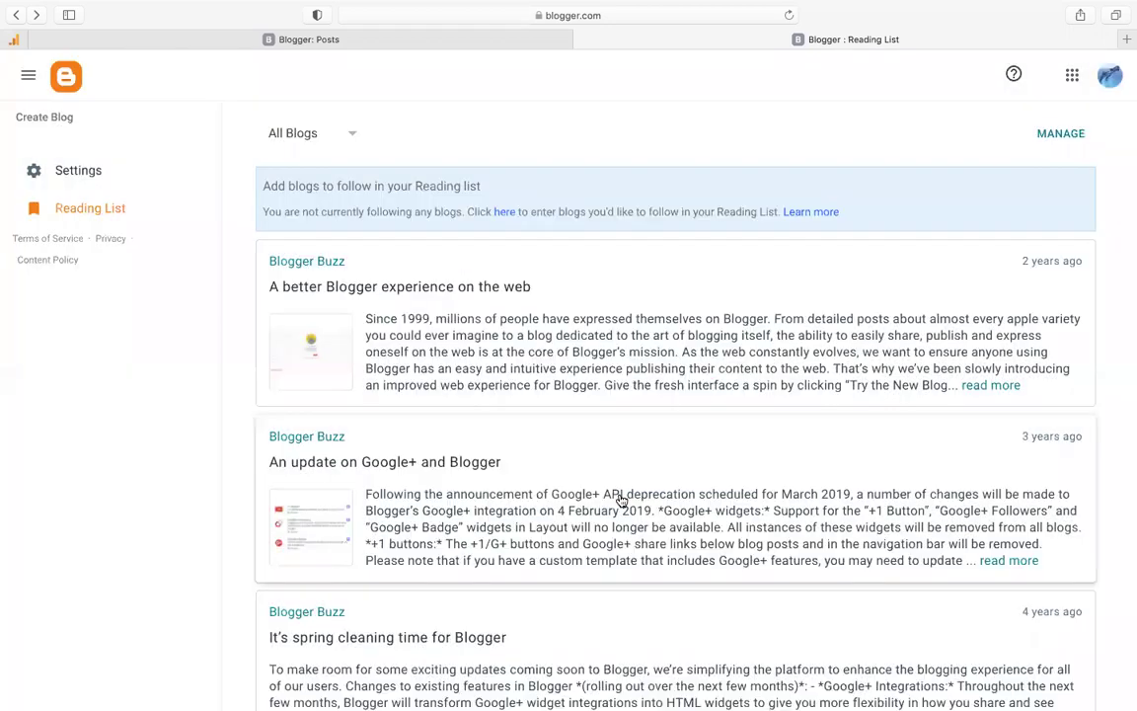
click(583, 39)
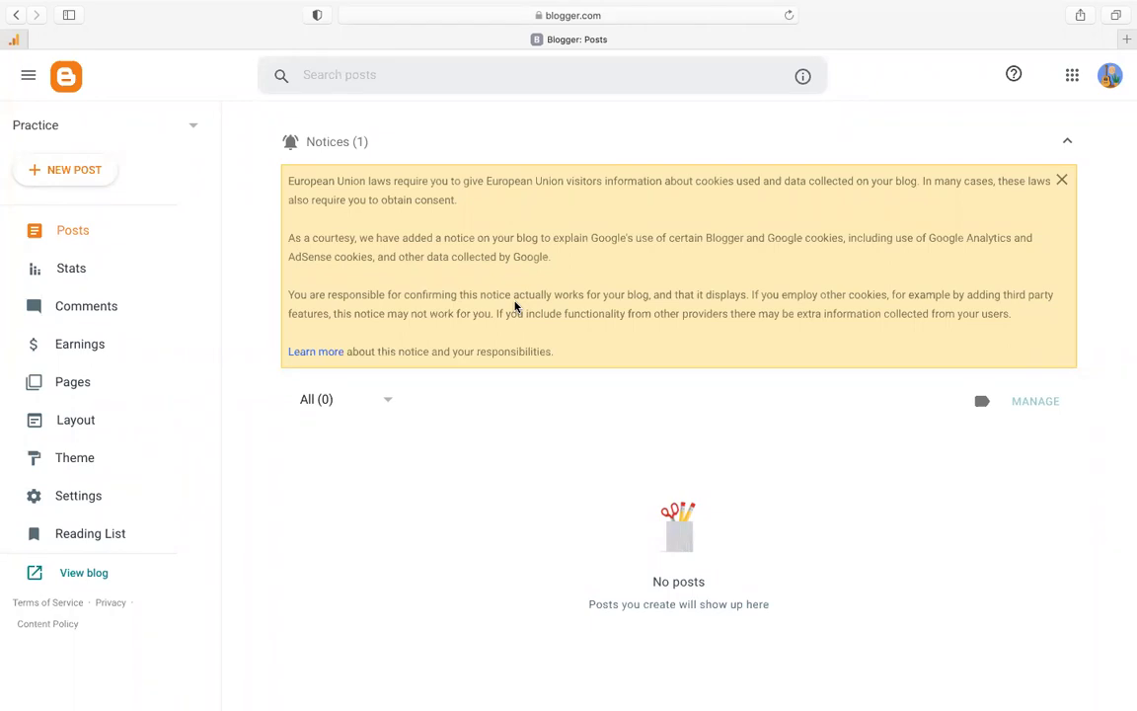
- Open google.com in a new browser tab
click(1128, 40)
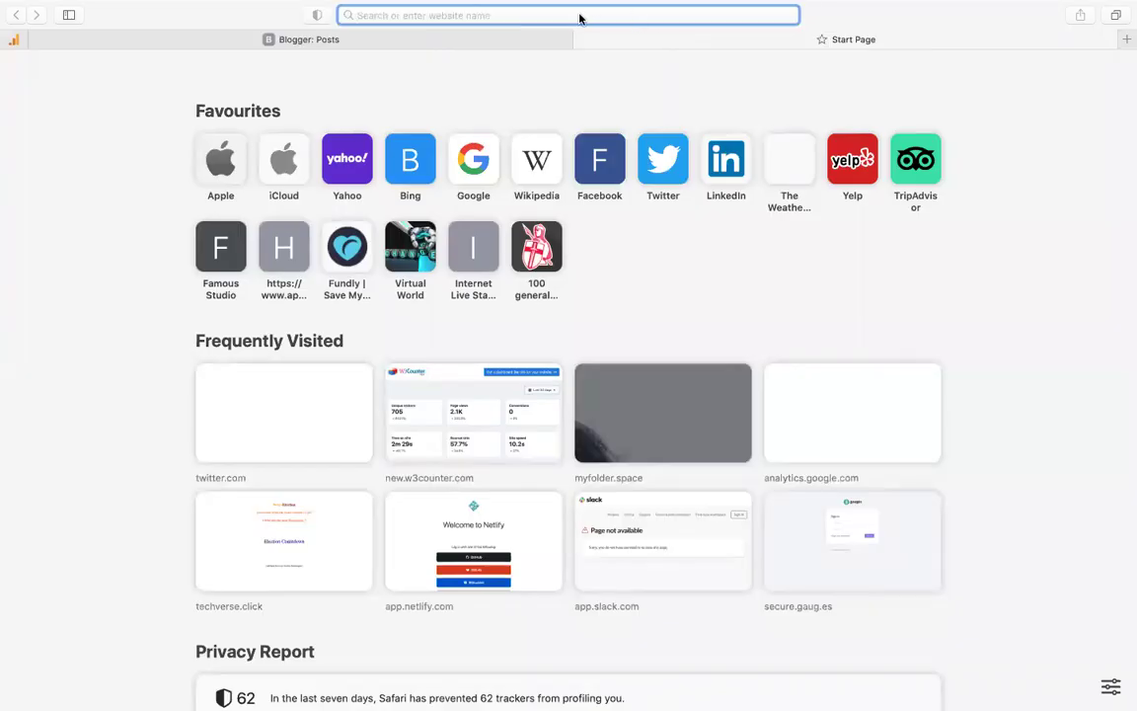
text(go)
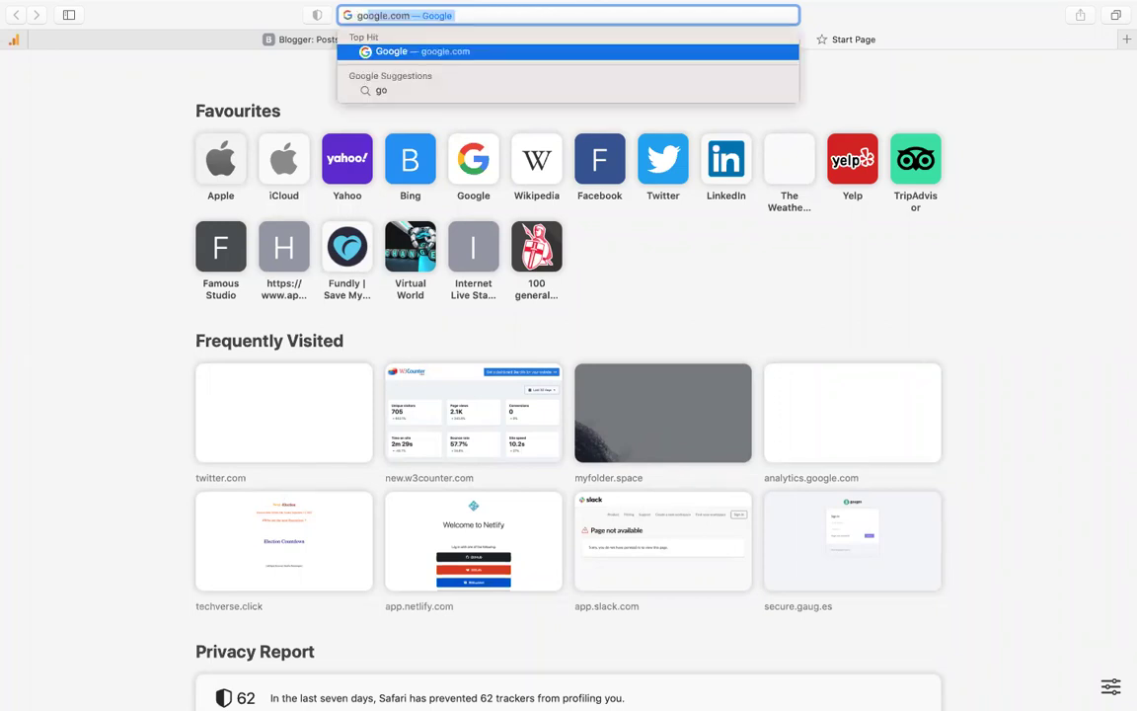
key(Return)
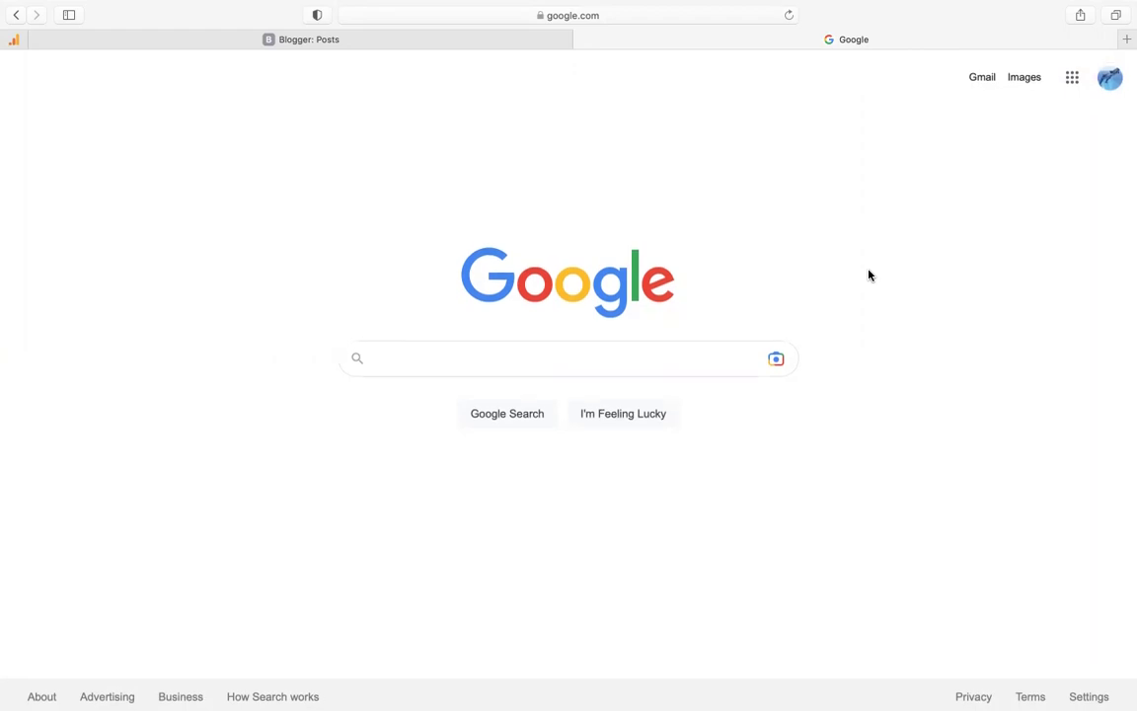
- Search Google for "blogger" and open the Blogger.com result
click(721, 355)
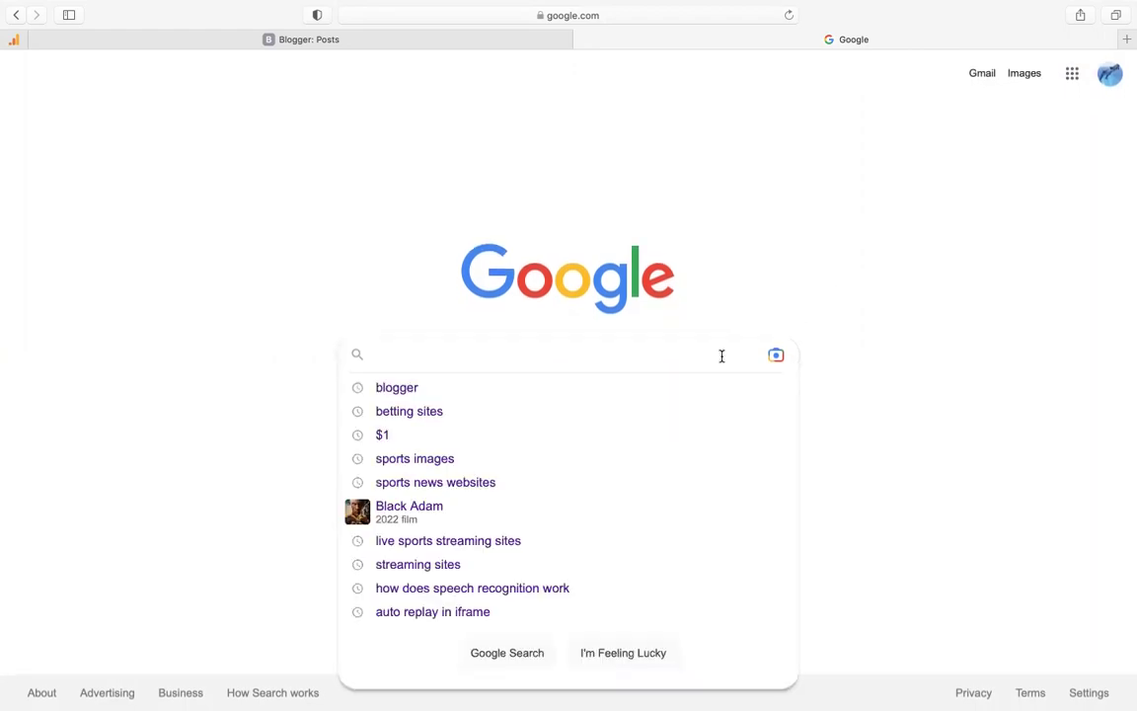
text(blogg)
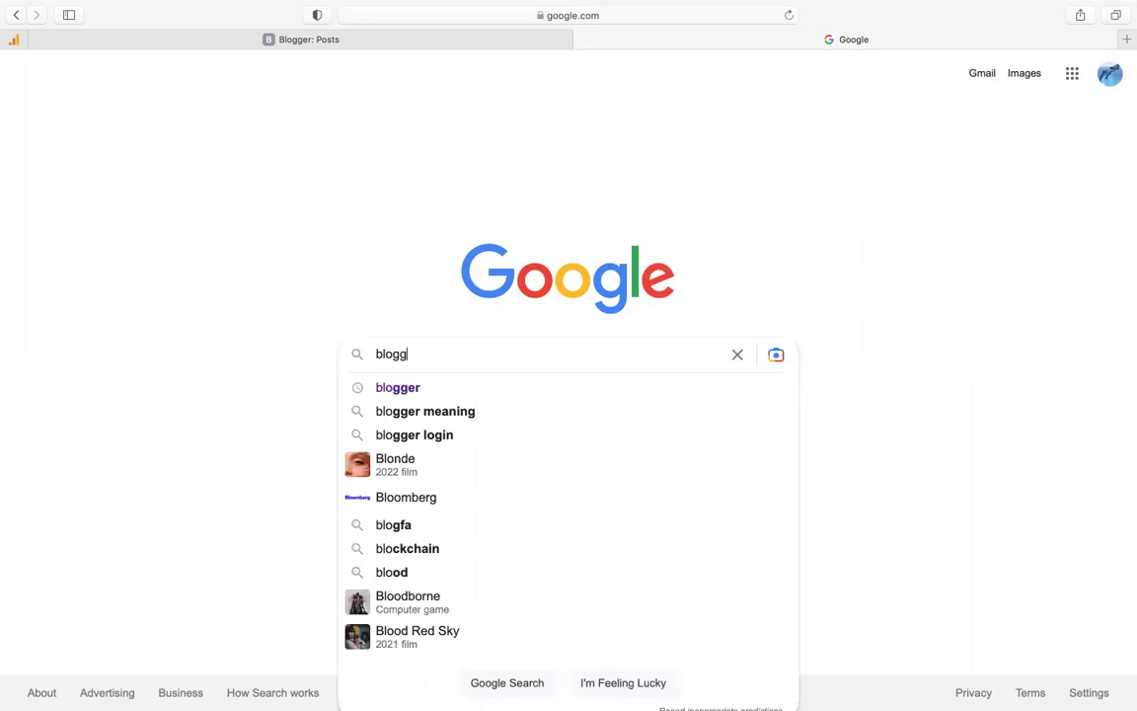
text(er)
key(Return)
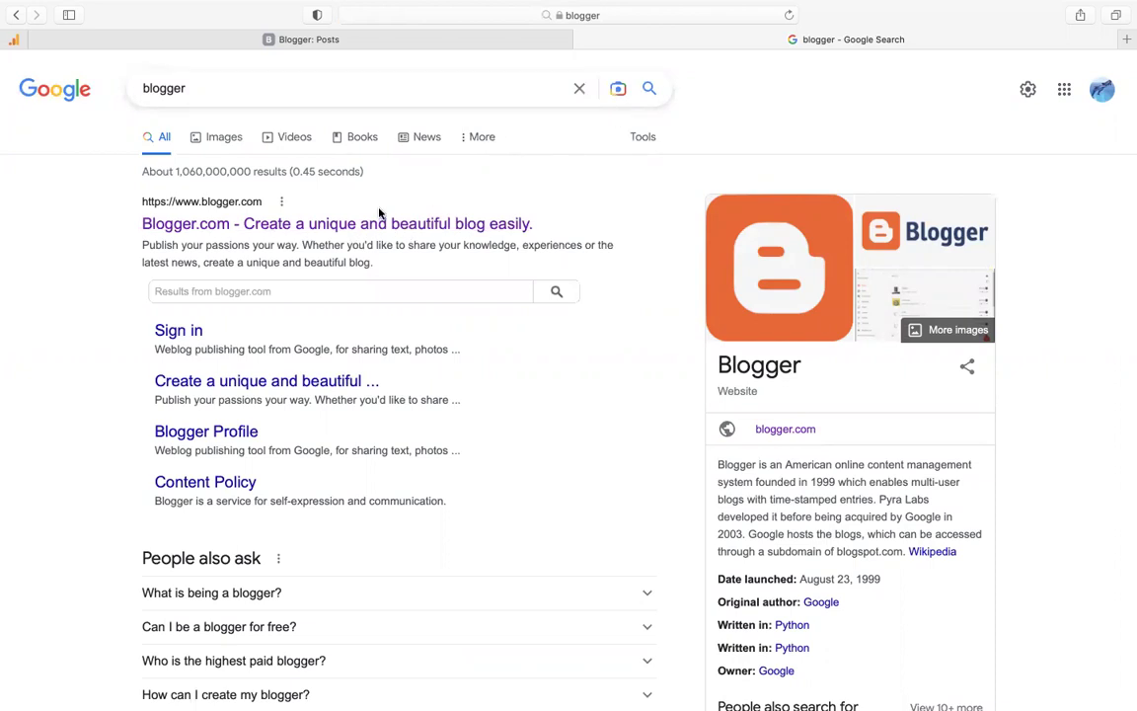
click(321, 224)
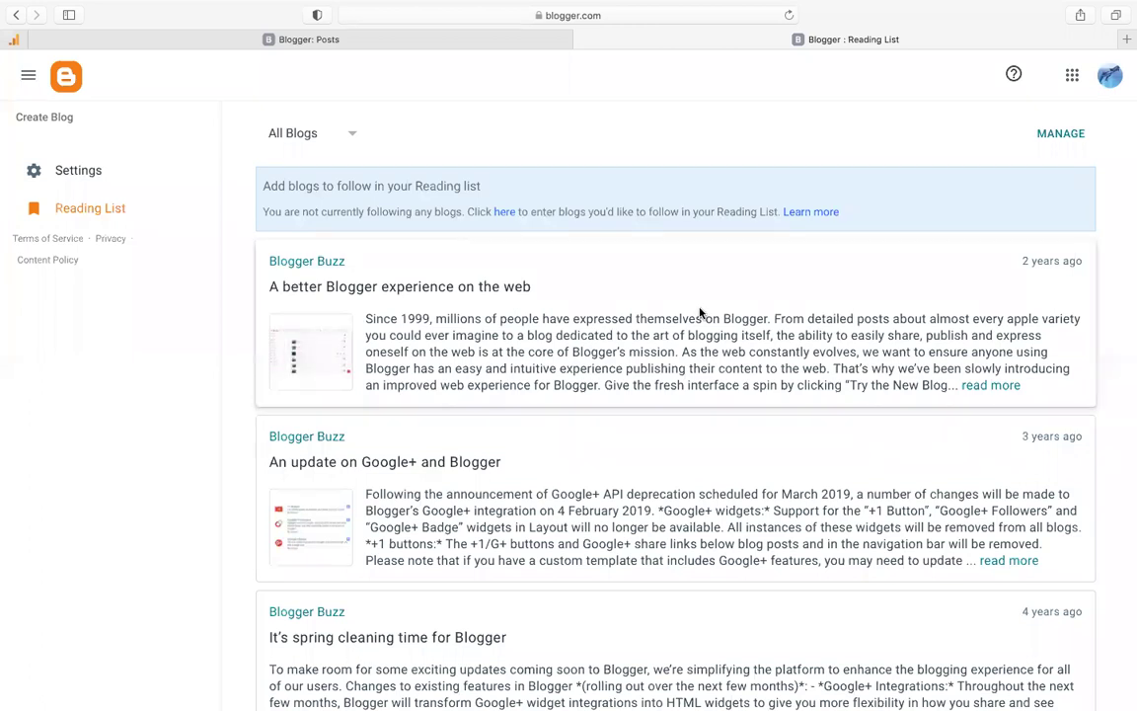
- Start creating a blog titled "practice-coding" and continue to its URL choice
click(44, 119)
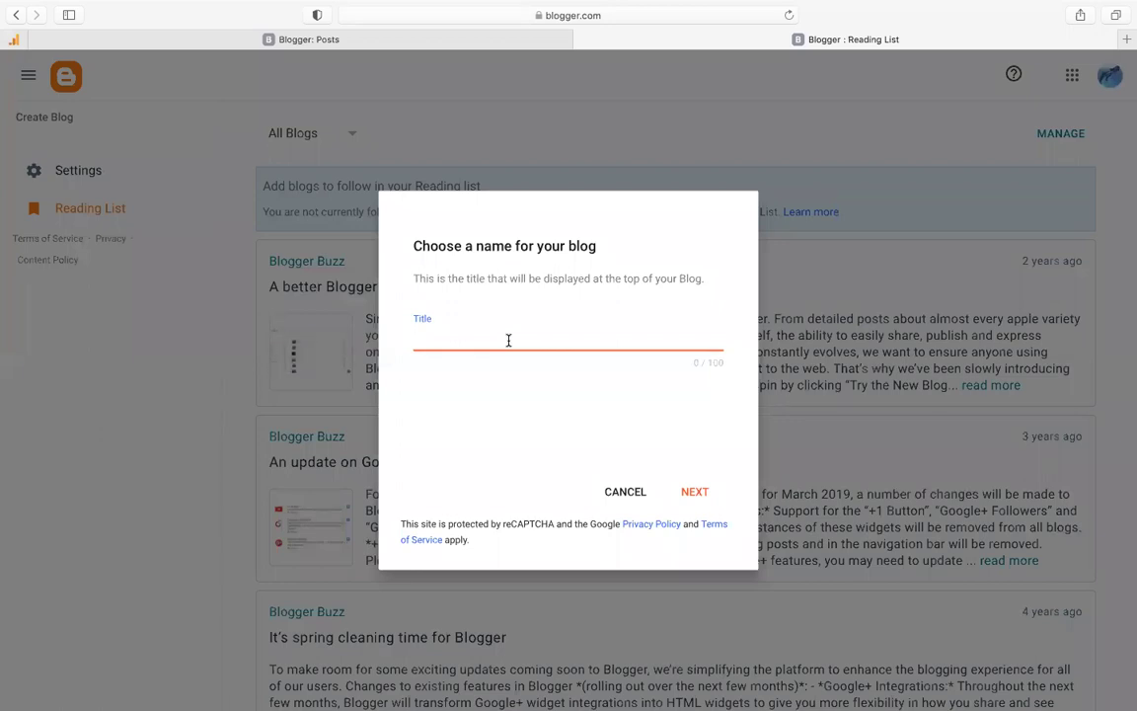
text(practice-coding)
click(688, 492)
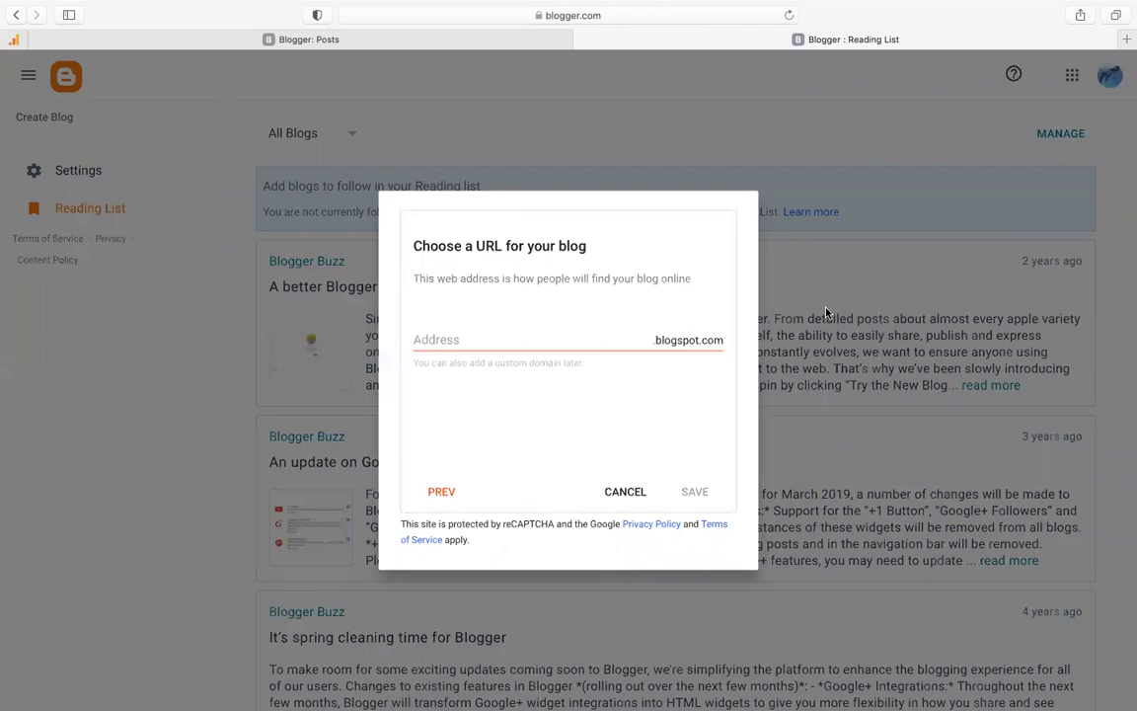
- Try "mybusiness" as the blog's blogspot.com address and clear the entry
click(461, 349)
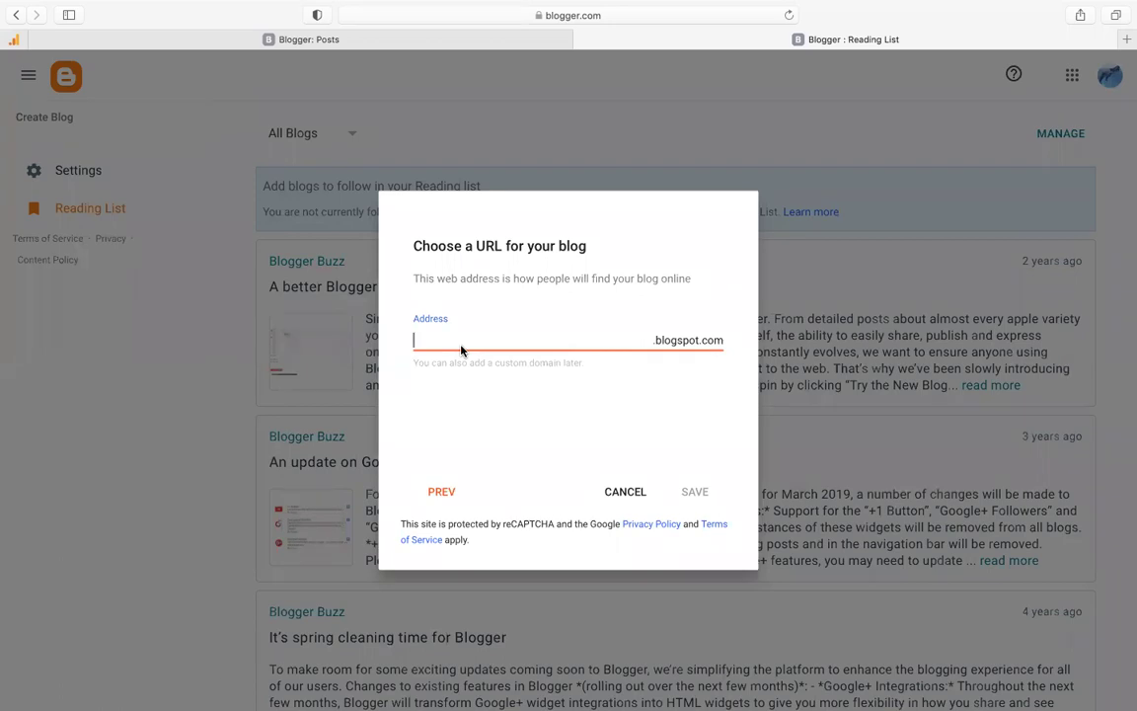
text(b)
key(BackSpace)
text(mybu)
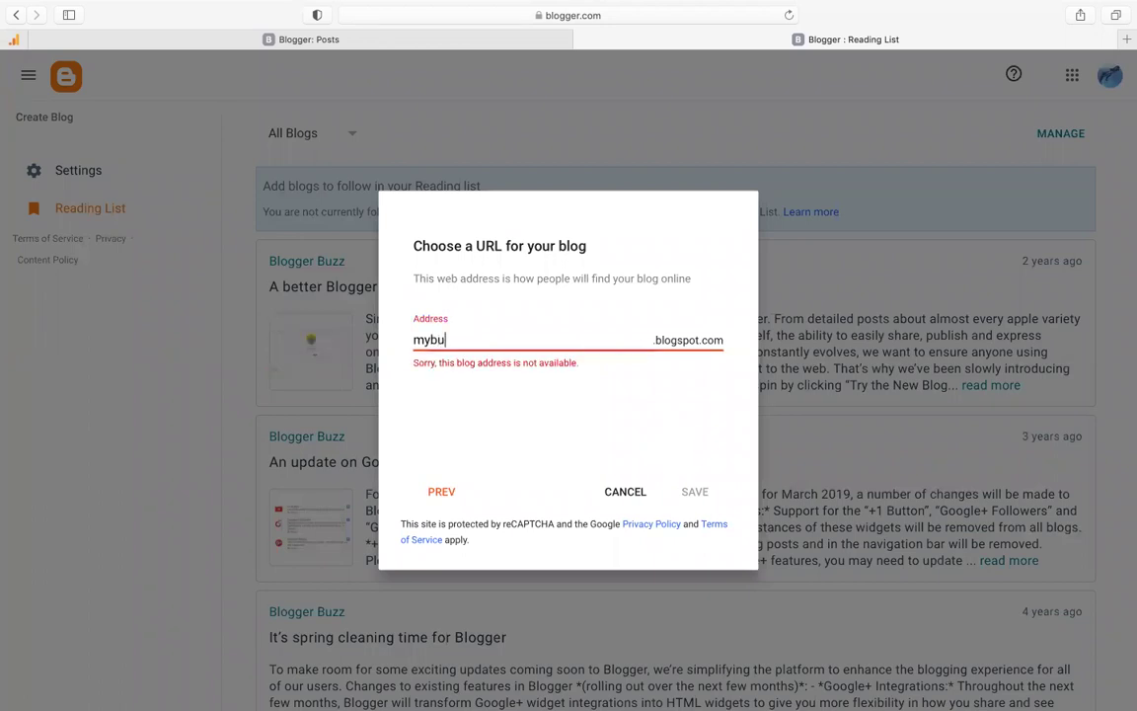
text(siness)
drag(494, 338, 416, 338)
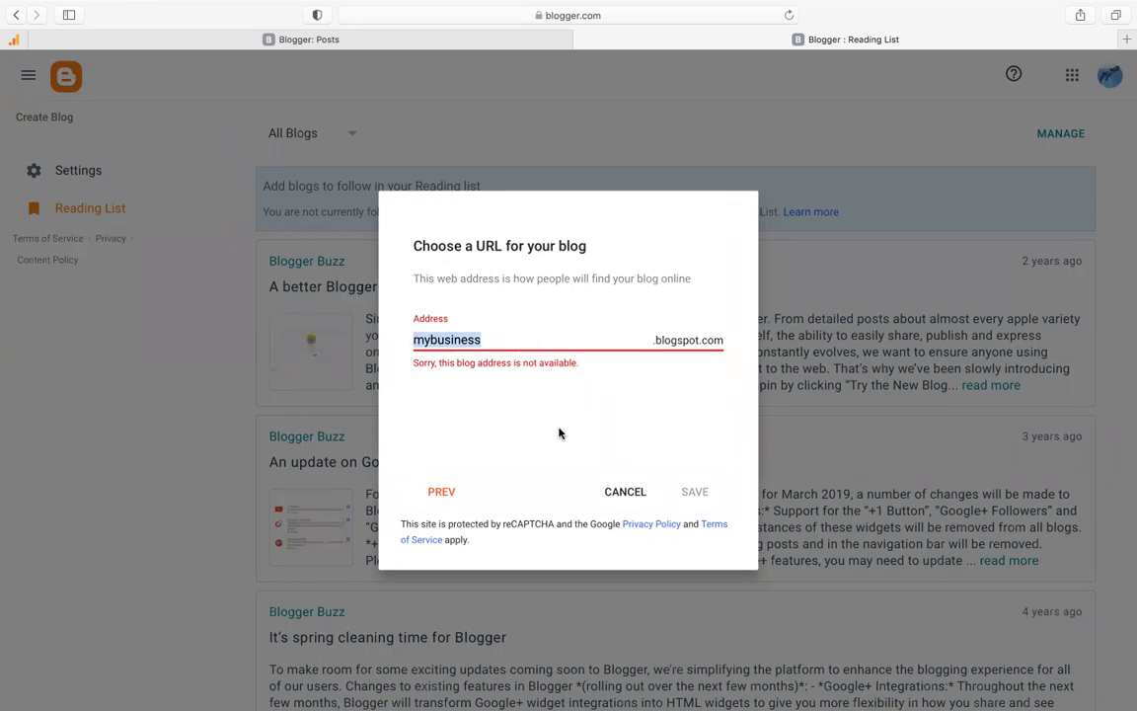
click(500, 335)
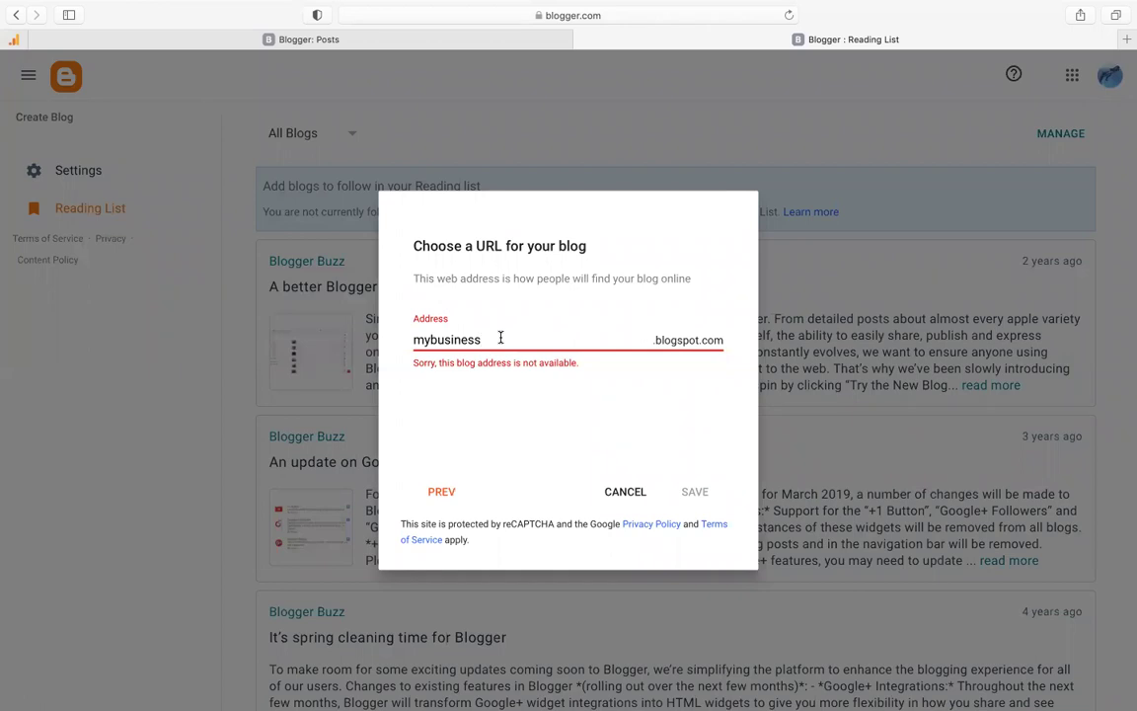
key(BackSpace)
key(BackSpace)
key(BackSpace)
key(BackSpace)
key(BackSpace)
key(BackSpace)
key(BackSpace)
key(BackSpace)
key(BackSpace)
key(BackSpace)
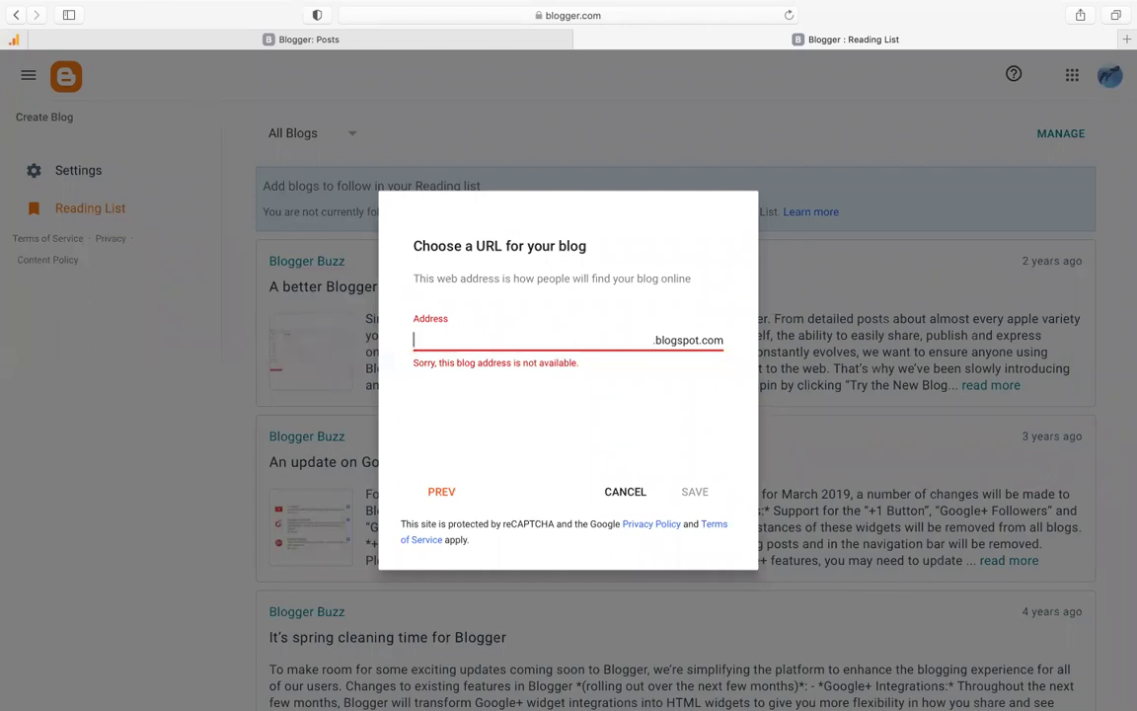
- Enter "bluehackclub" as the blog's blogspot.com address
text(coding)
key(BackSpace)
key(BackSpace)
key(BackSpace)
key(BackSpace)
key(BackSpace)
key(BackSpace)
text(bl)
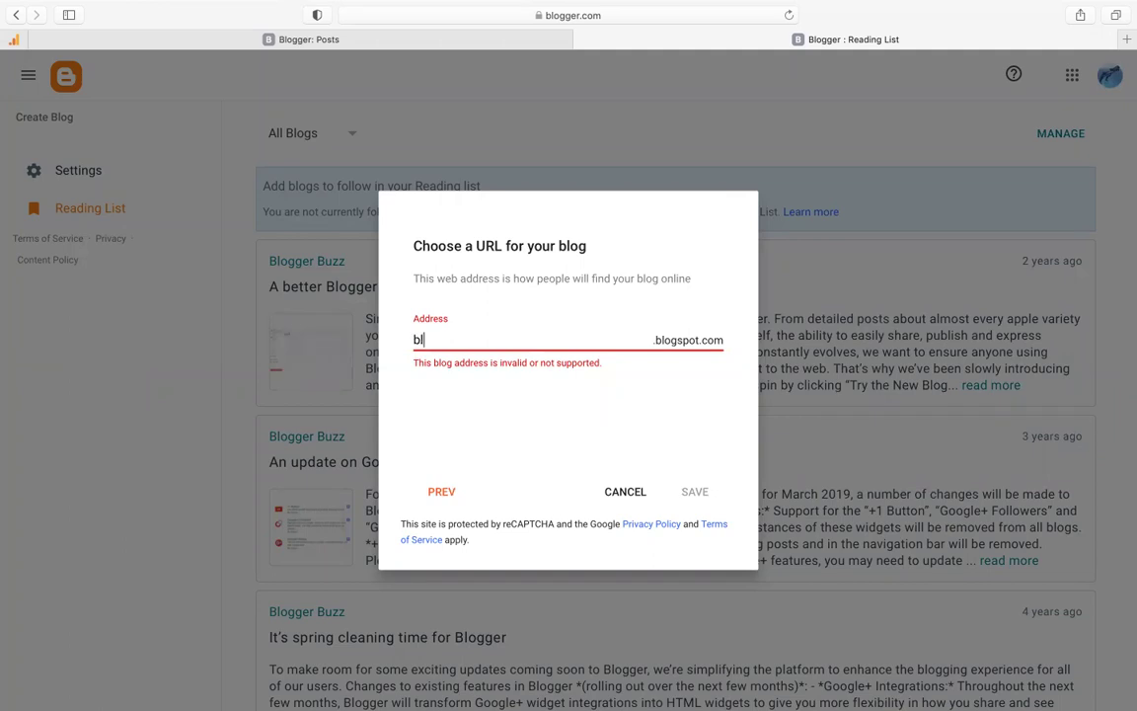
text(uehackclub)
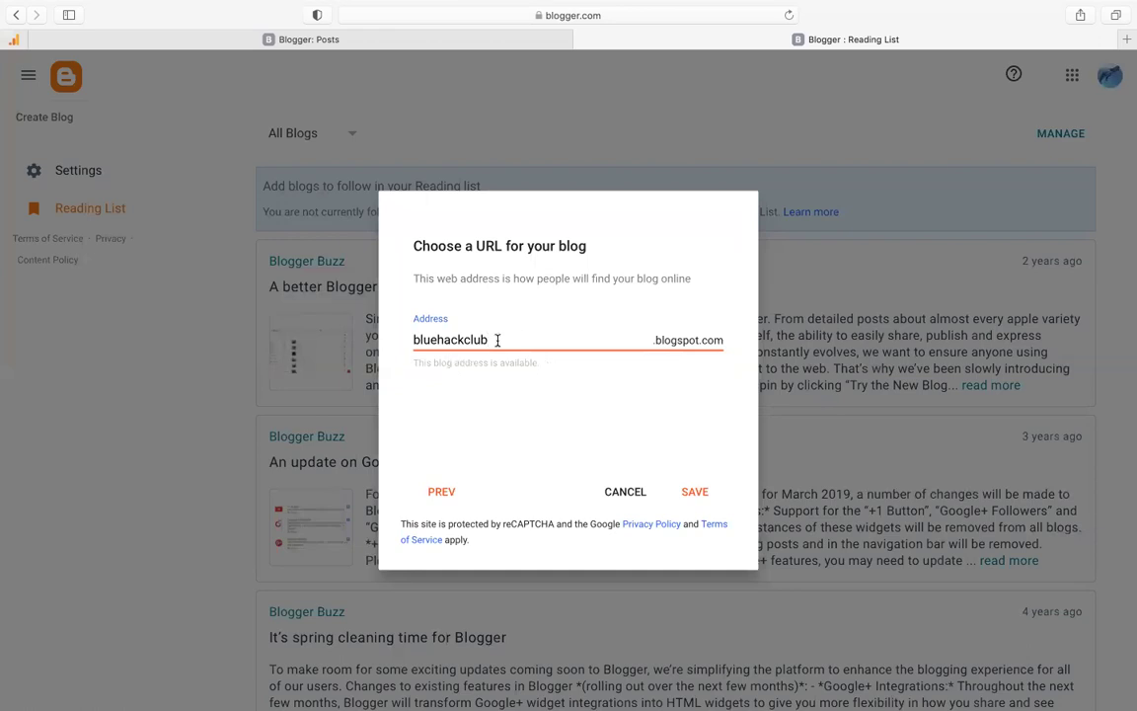
- Cancel the creation of the bluehackclub blog and close the Reading List tab
drag(494, 338, 401, 339)
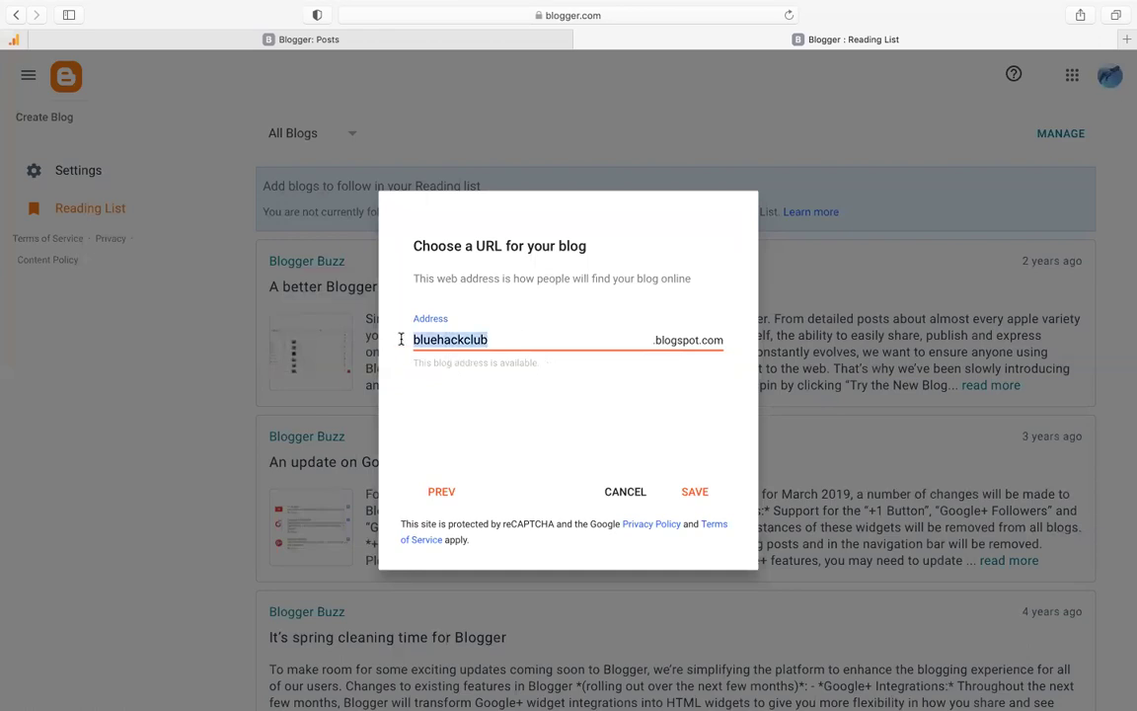
click(649, 343)
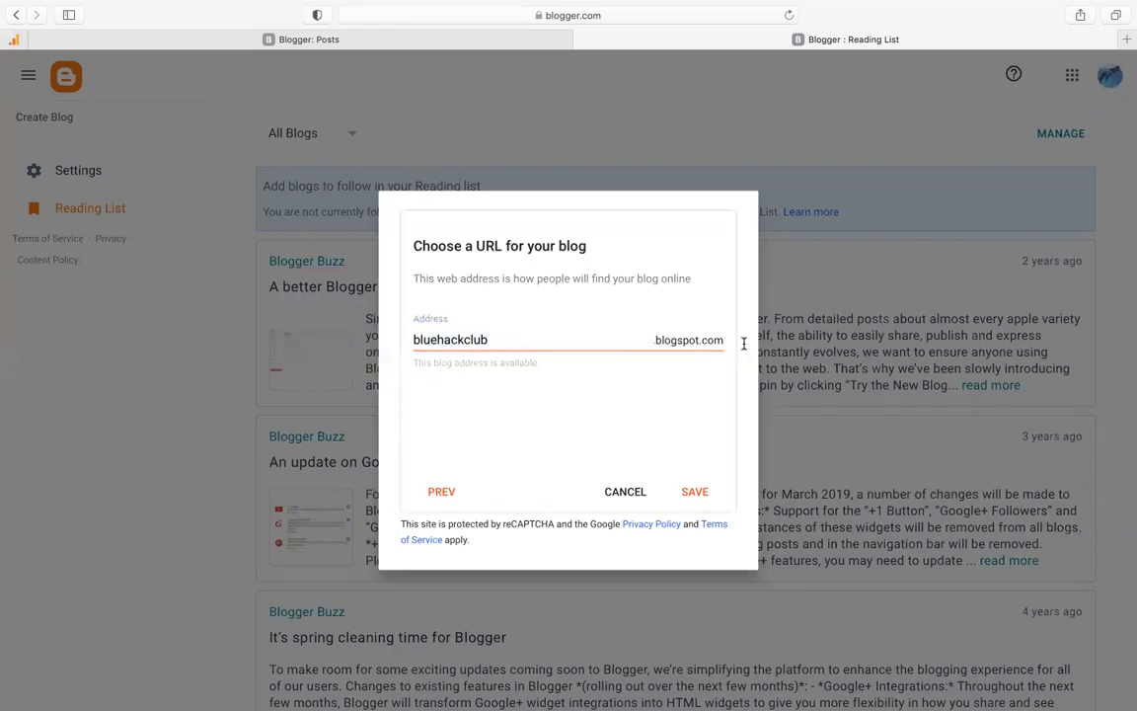
click(847, 336)
click(548, 383)
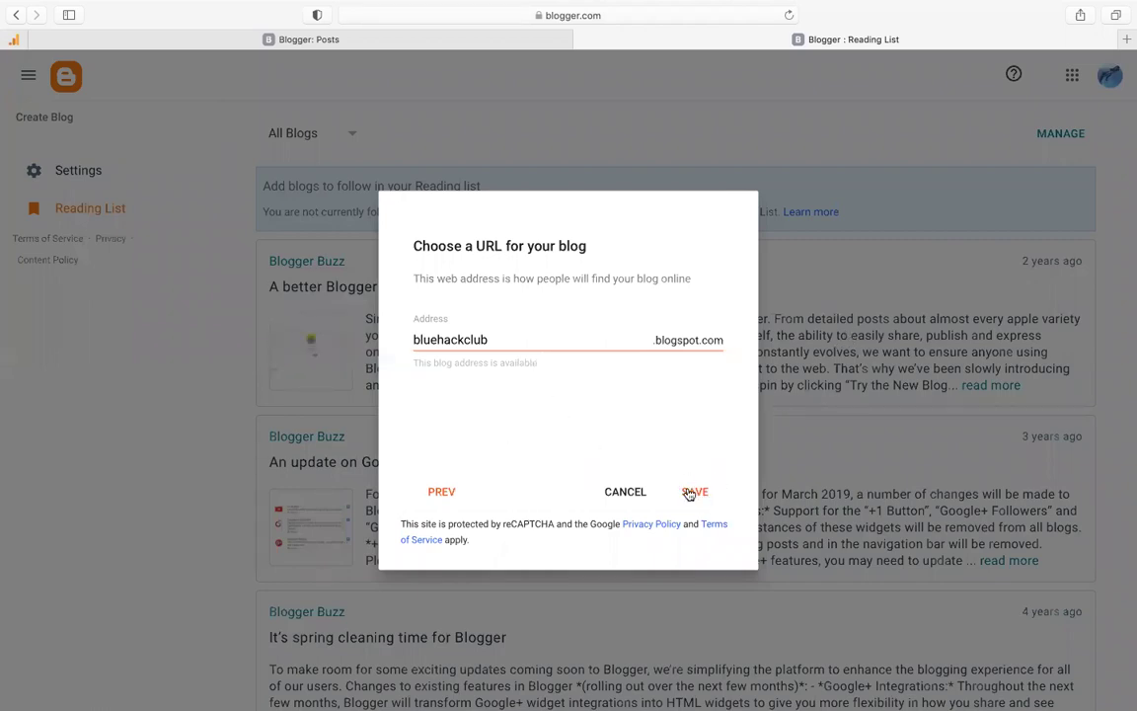
click(511, 338)
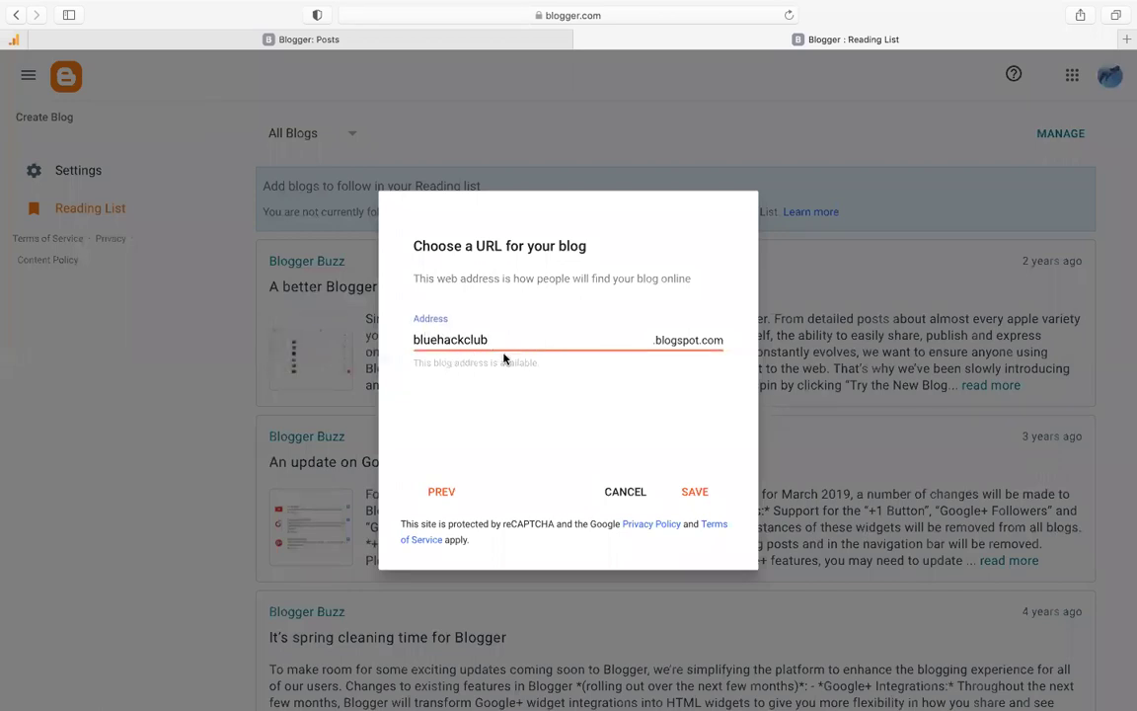
click(435, 322)
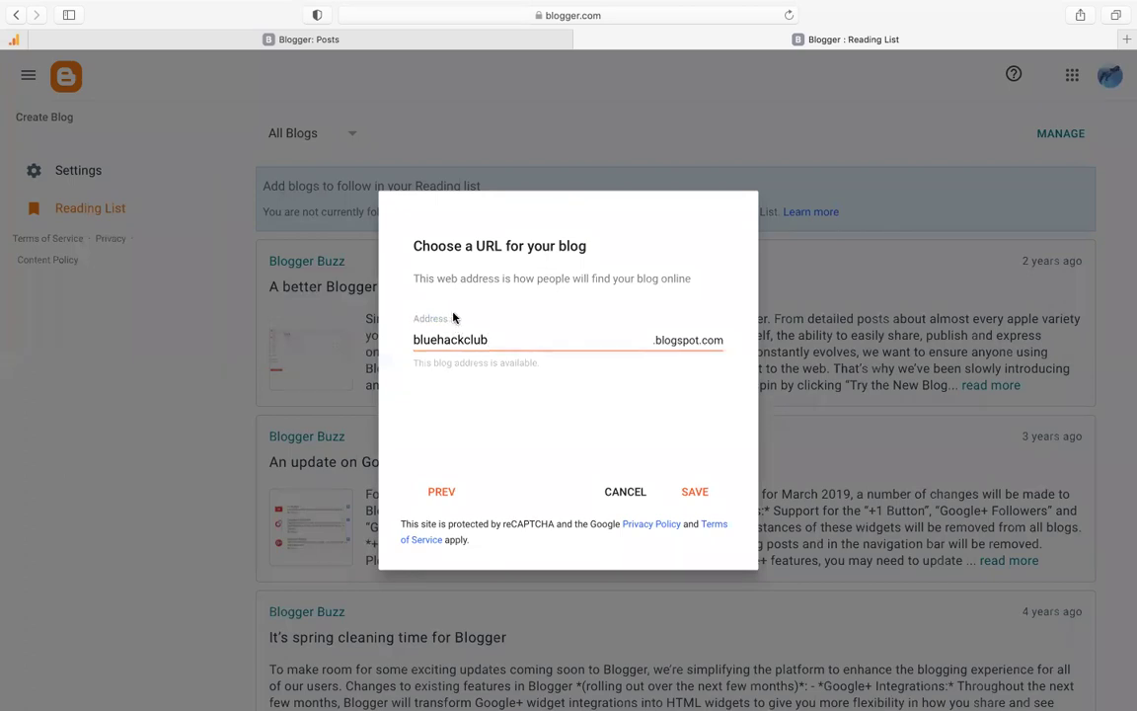
click(450, 340)
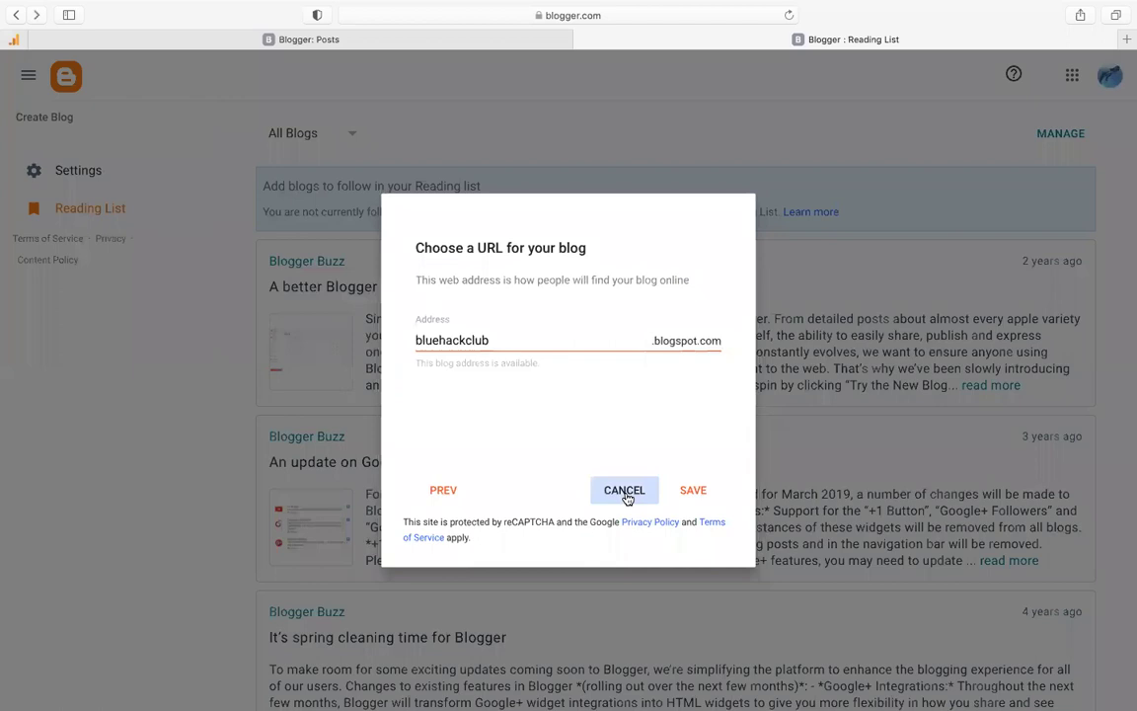
click(626, 494)
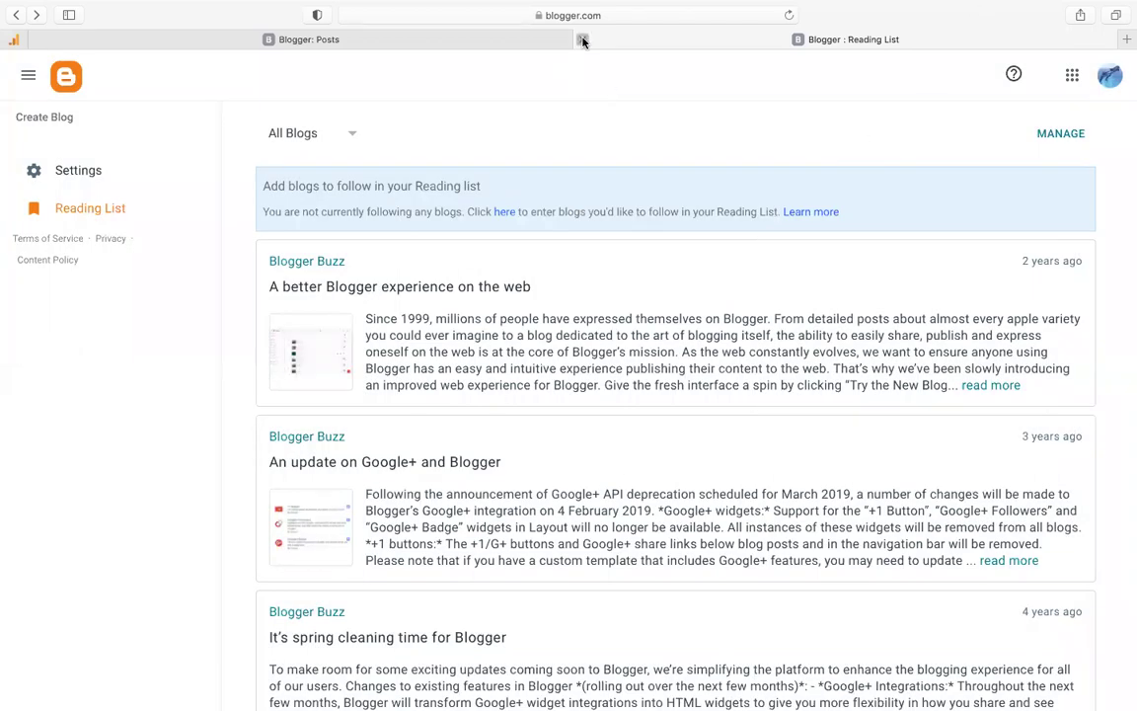
click(583, 40)
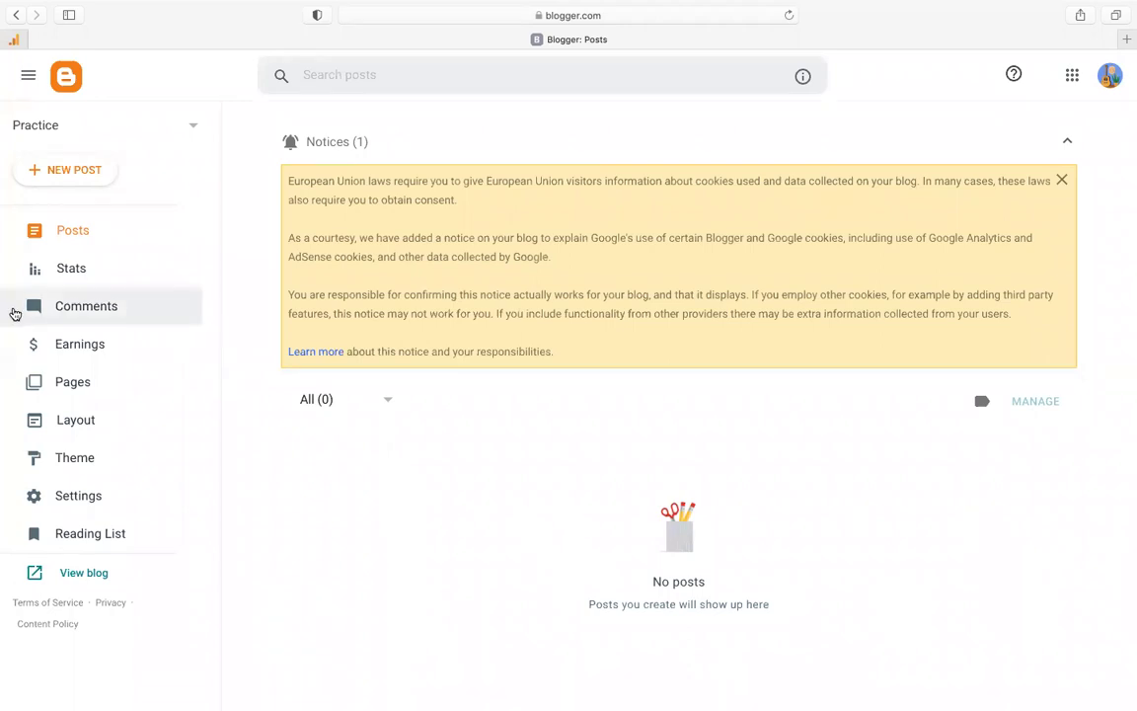
- Open the live Practice blog
click(74, 575)
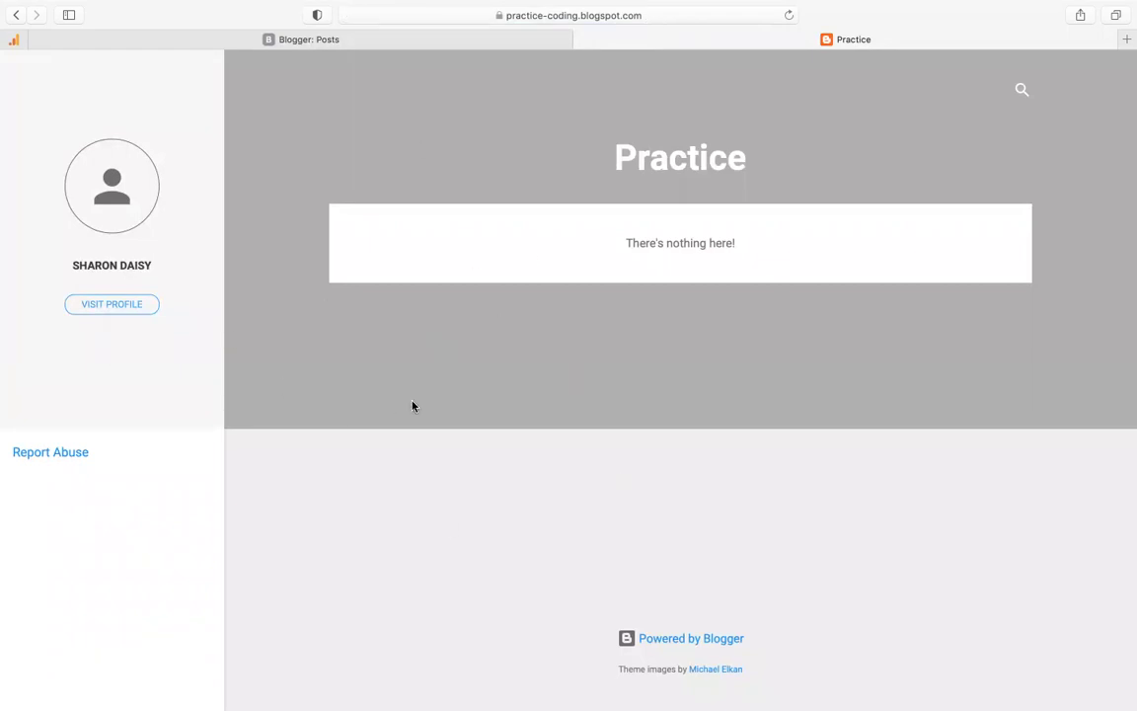
click(670, 16)
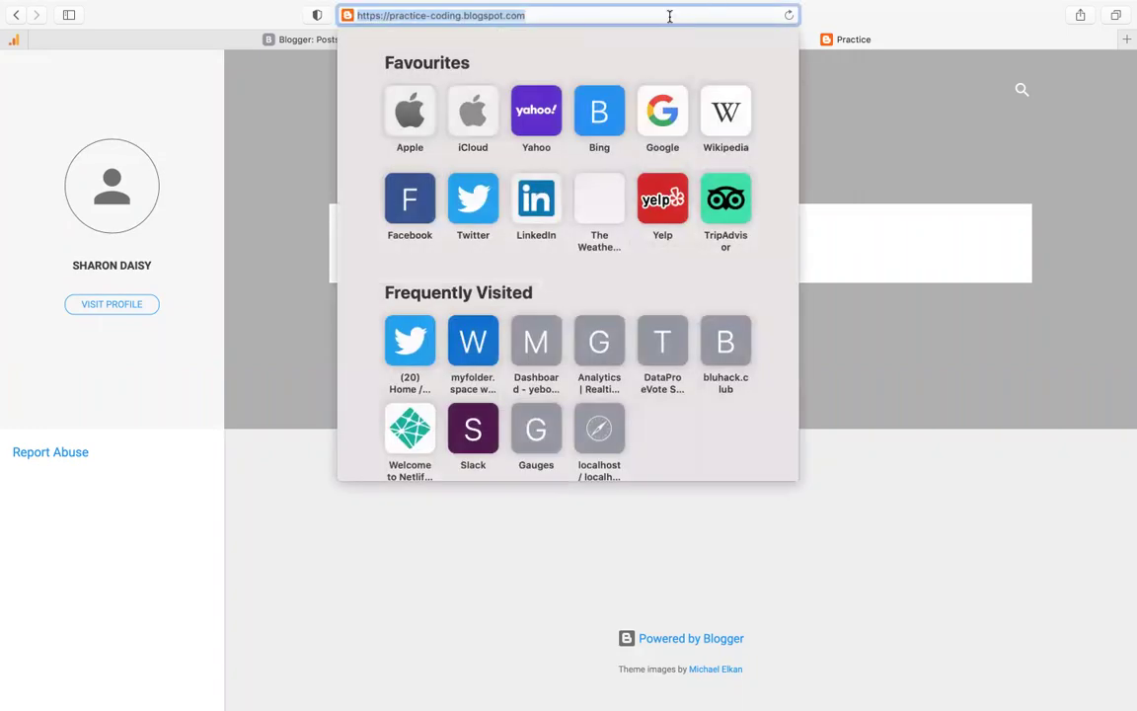
click(1126, 40)
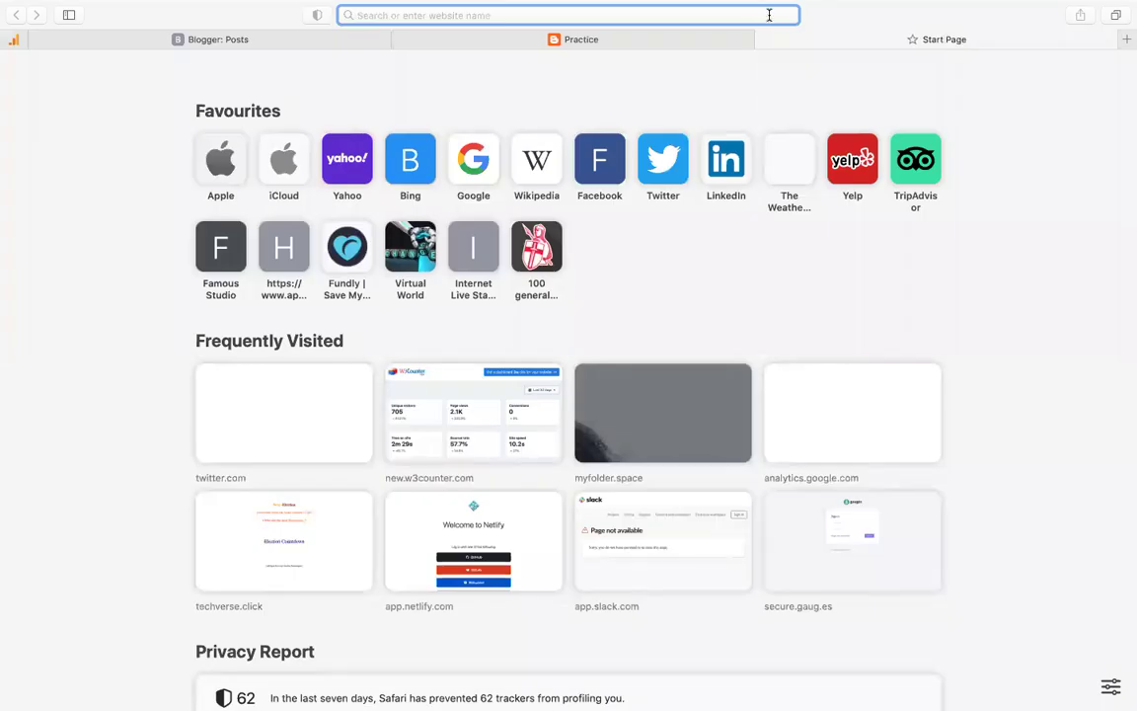
key(super+v)
key(Return)
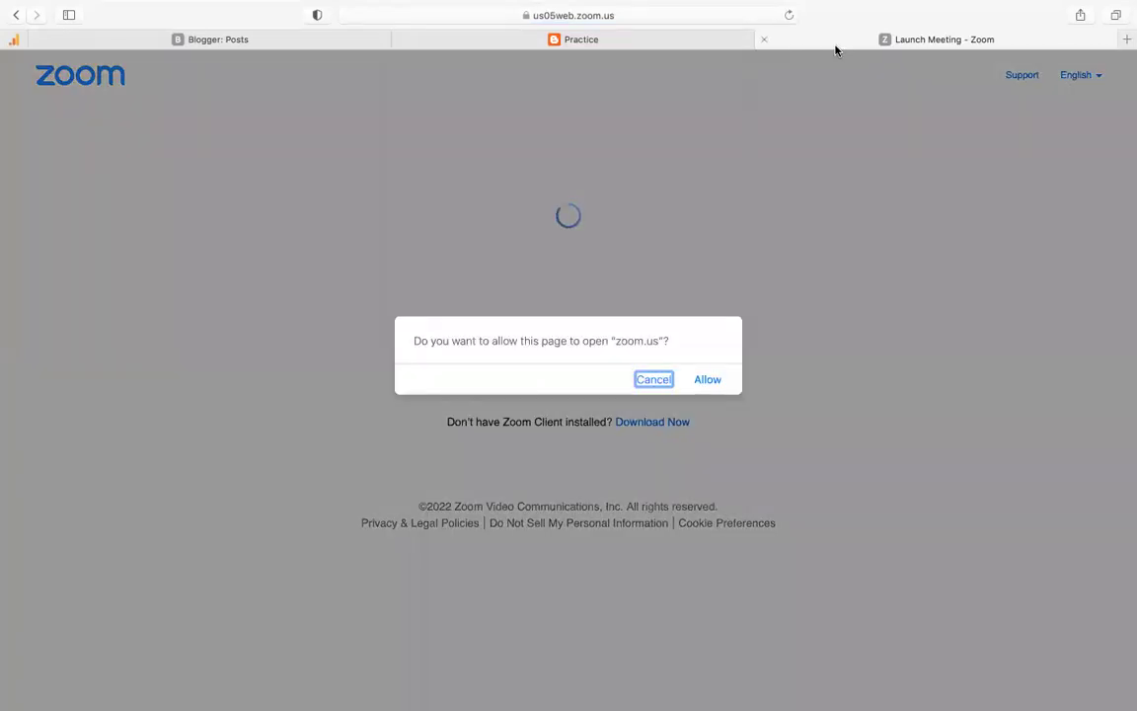
click(766, 39)
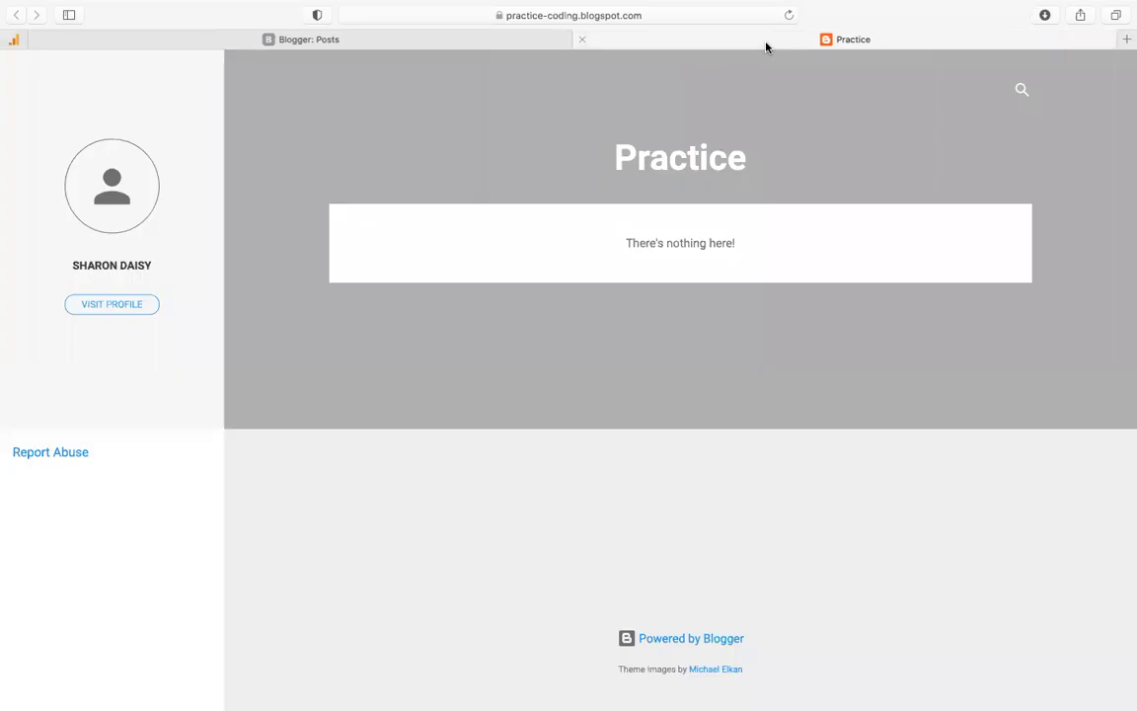
- Copy the live blog's address, practice-coding.blogspot.com, and load it in a new browser tab
click(597, 16)
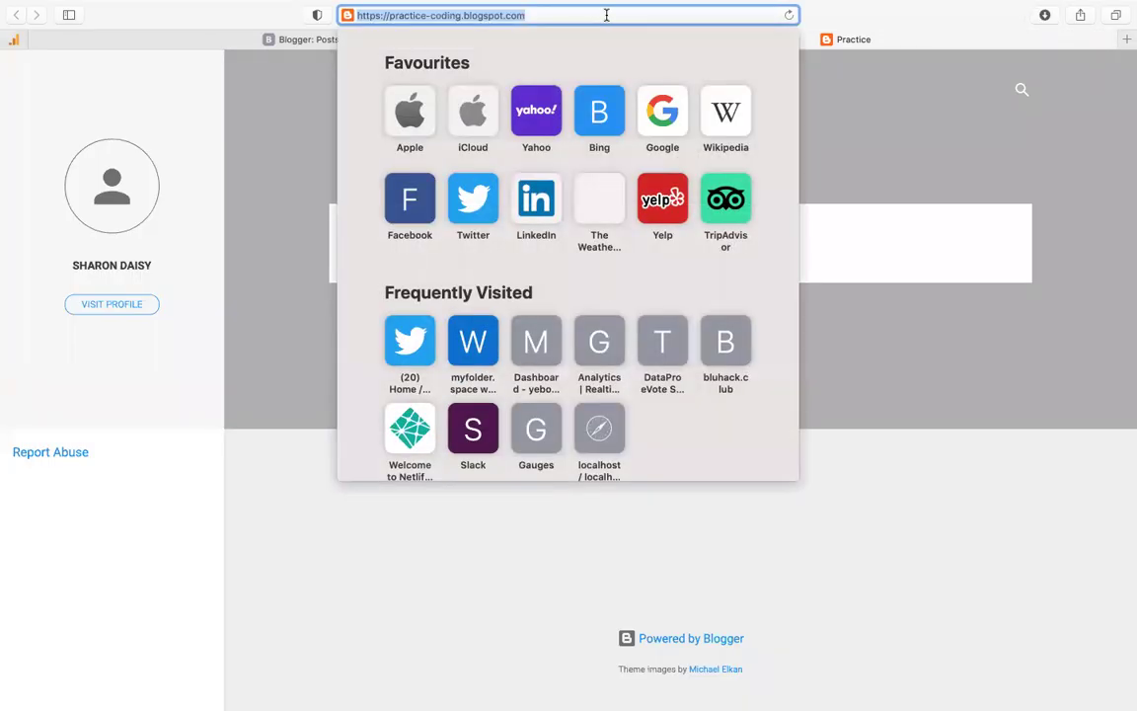
right_click(606, 15)
click(631, 33)
click(1126, 42)
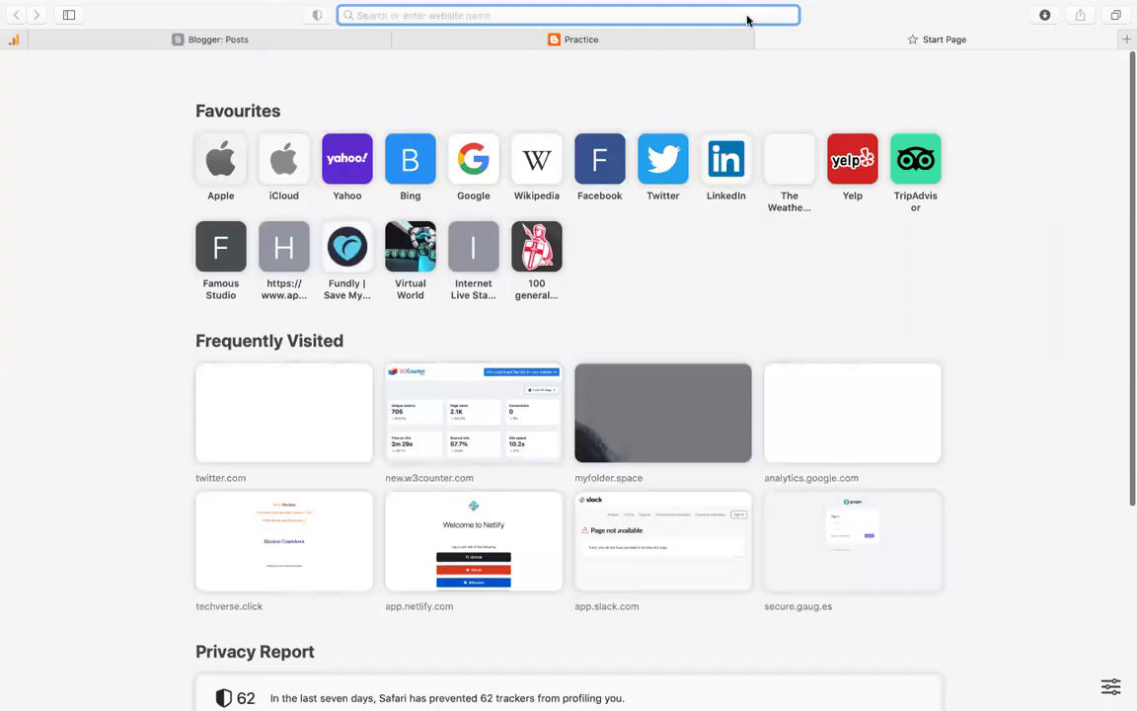
key(super+v)
key(Return)
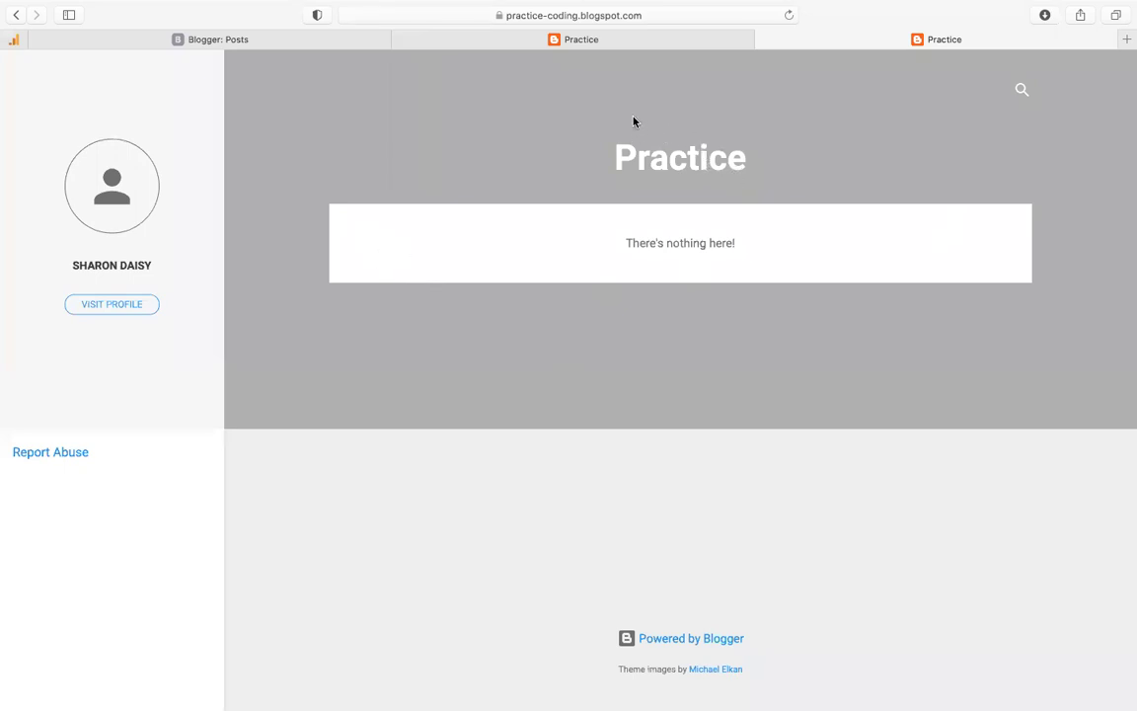
- Close the duplicate Practice blog tab and return to the blog's posts list in Blogger
scroll(574, 431, down, 1)
scroll(574, 431, up, 1)
scroll(592, 482, up, 1)
scroll(559, 571, down, 1)
click(763, 40)
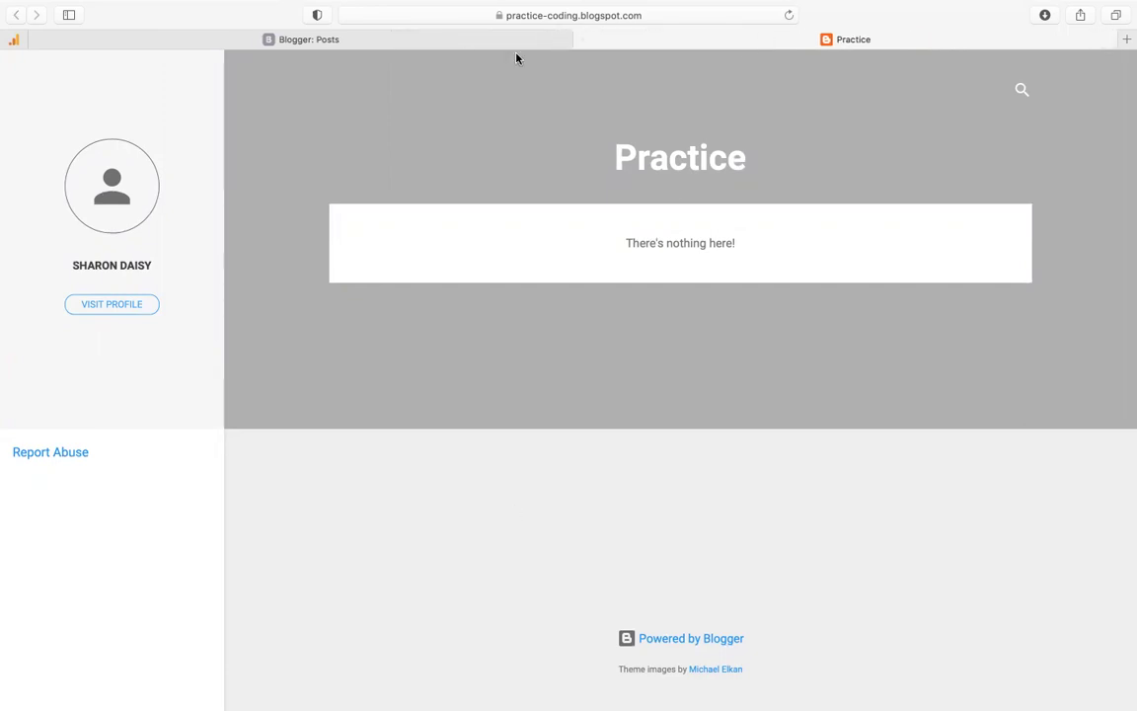
click(460, 40)
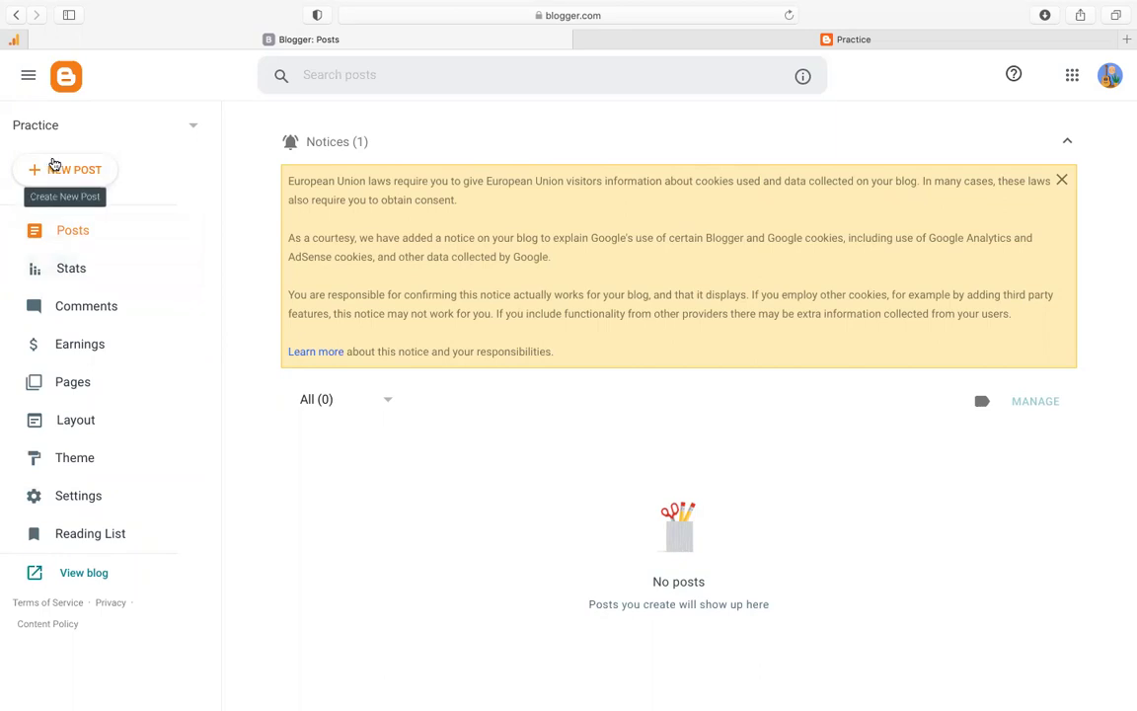
click(85, 240)
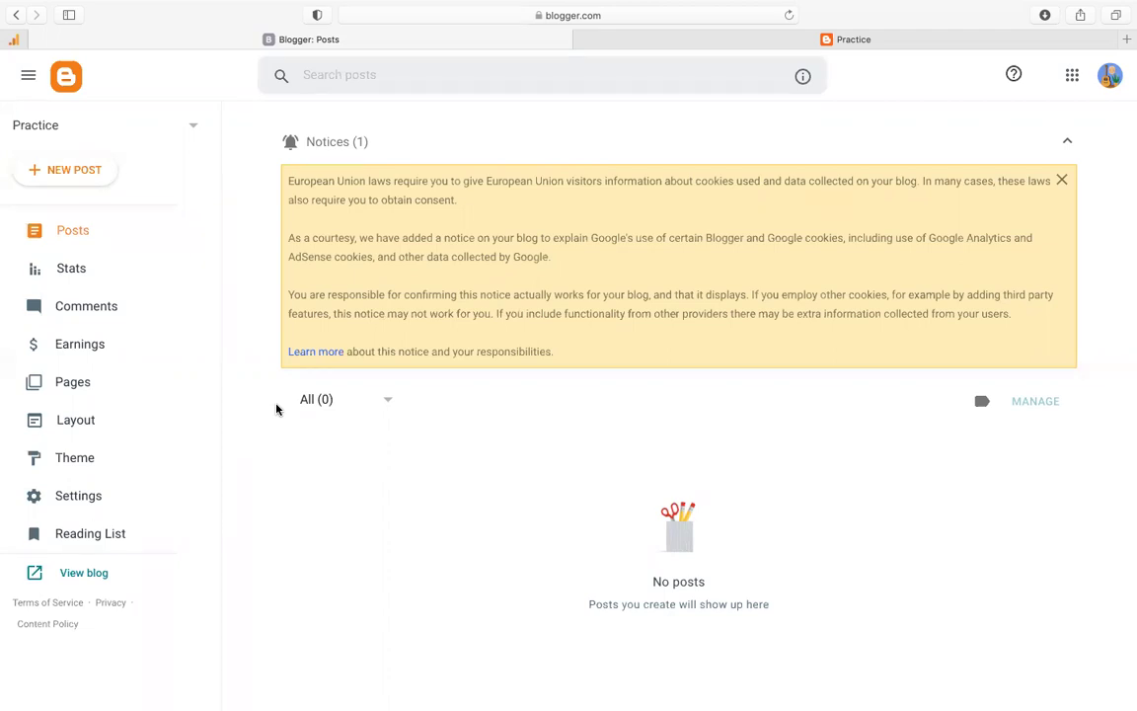
click(74, 231)
- Open the Practice blog's stats and examine its graph of views
click(84, 281)
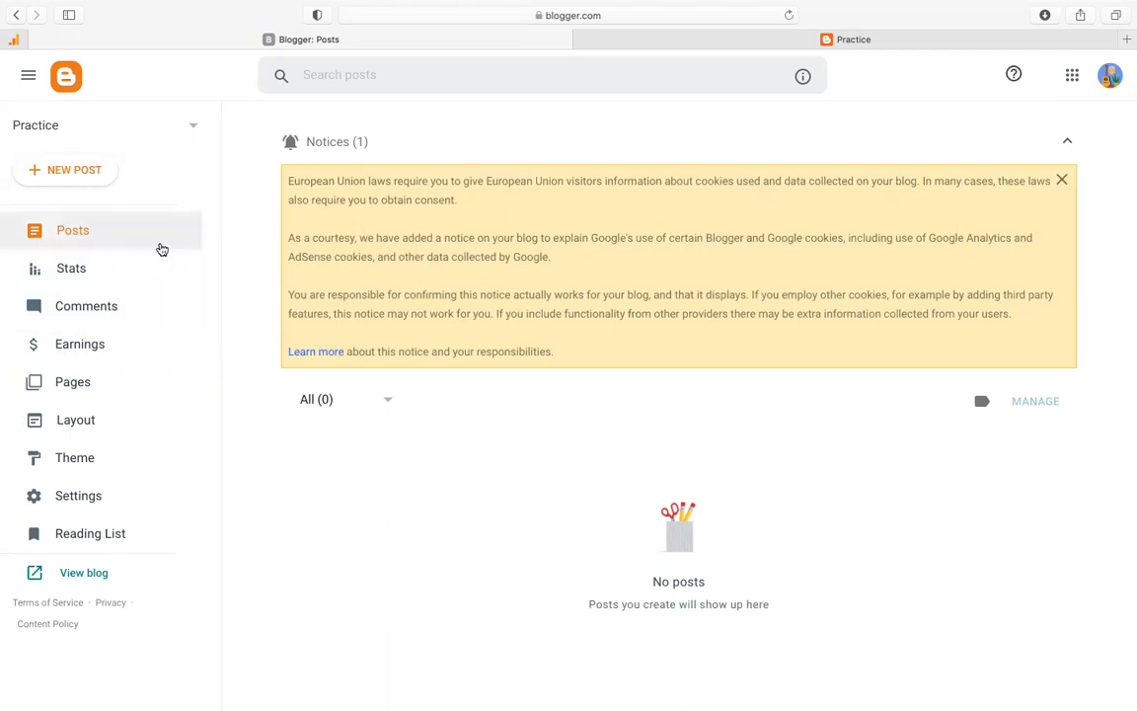
click(65, 273)
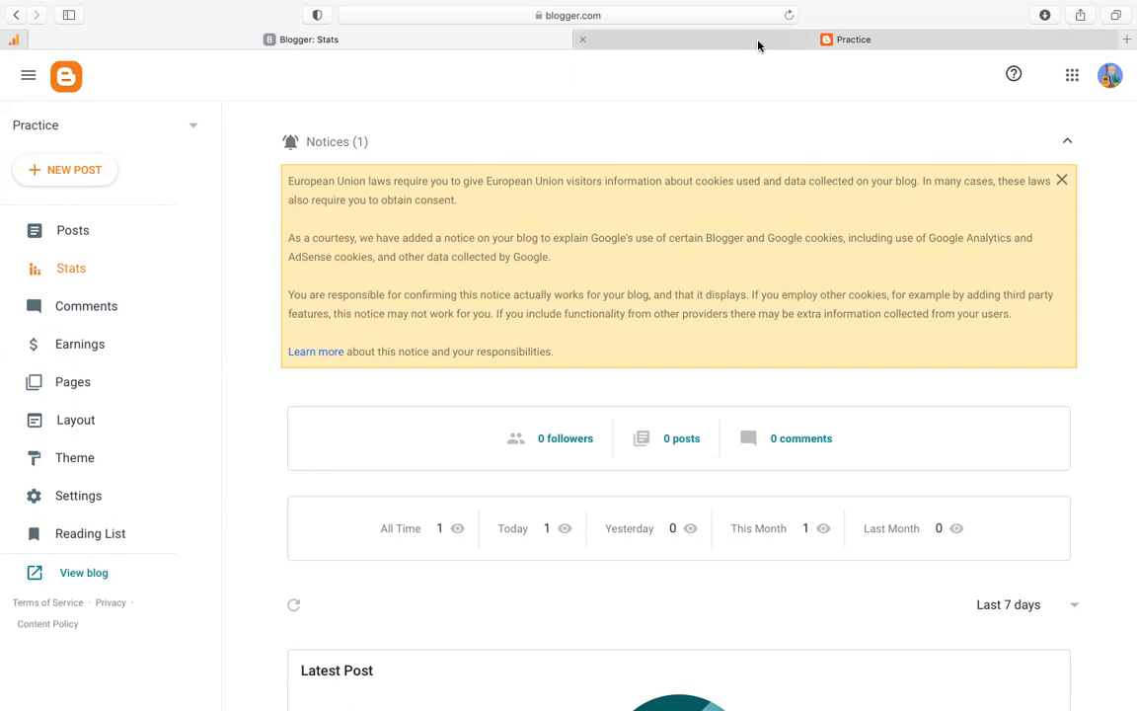
scroll(518, 549, down, 10)
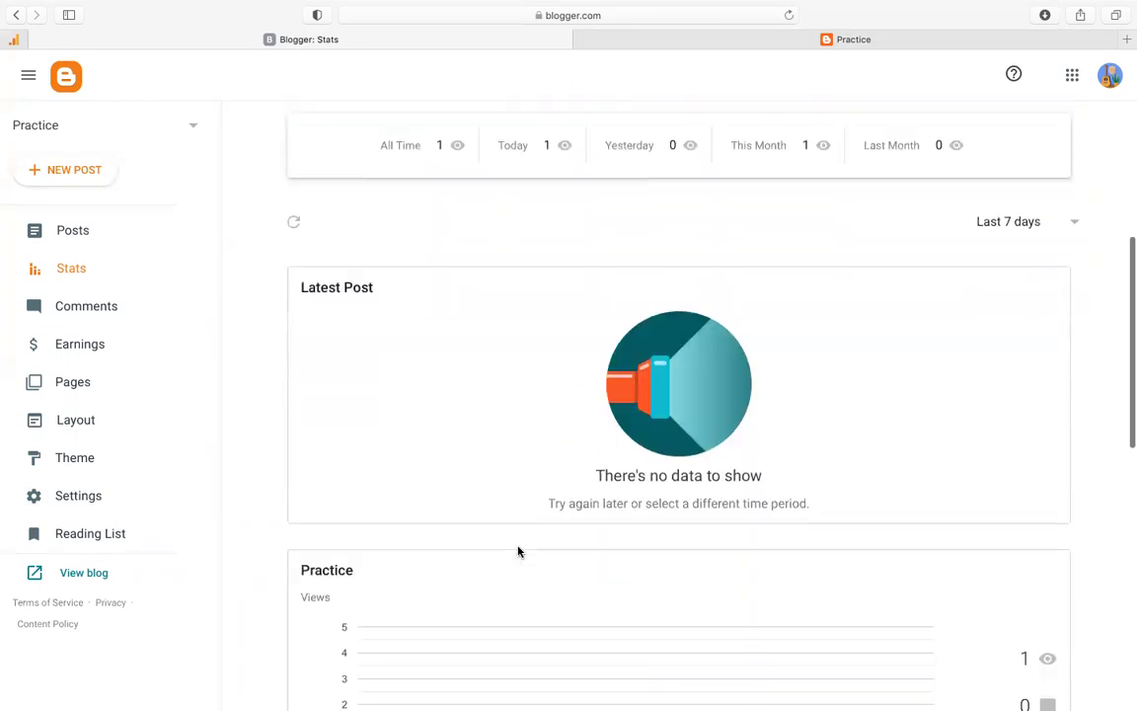
scroll(518, 551, up, 5)
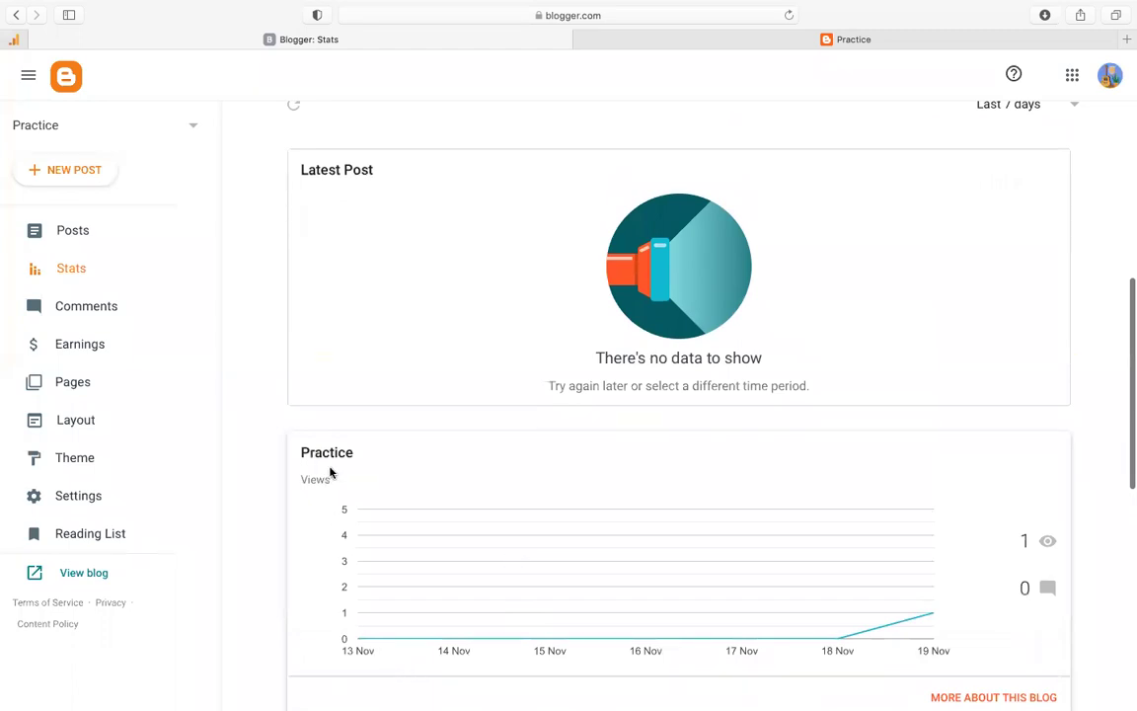
drag(361, 457, 297, 452)
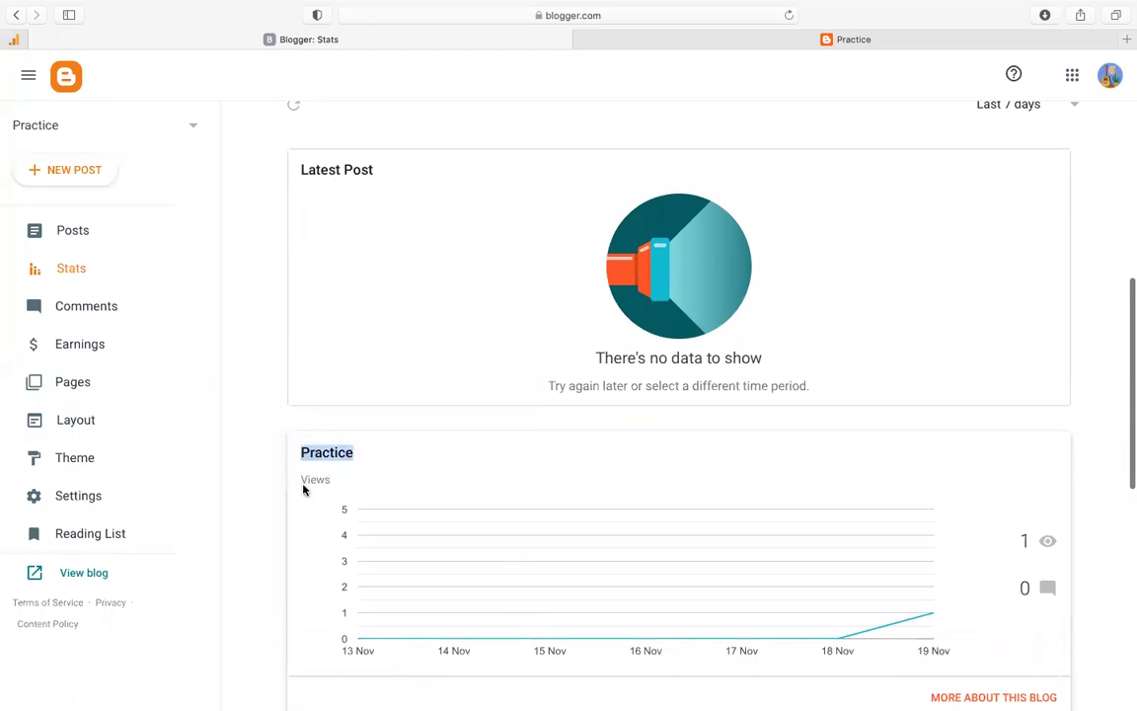
click(314, 484)
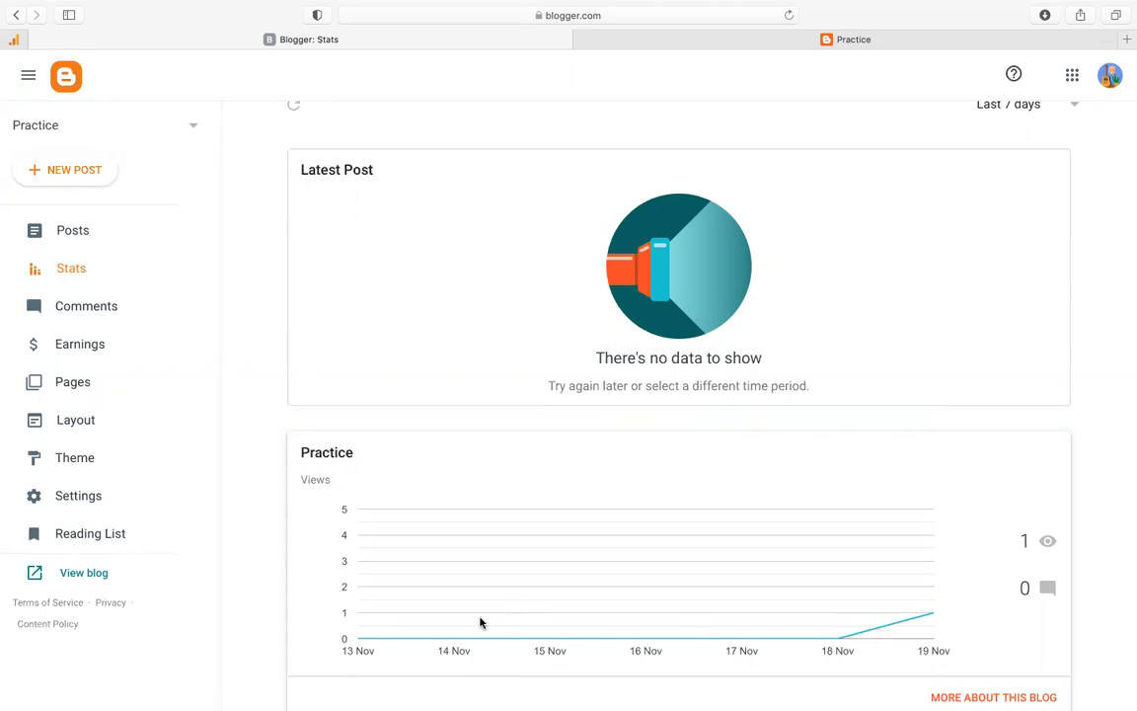
scroll(343, 615, down, 2)
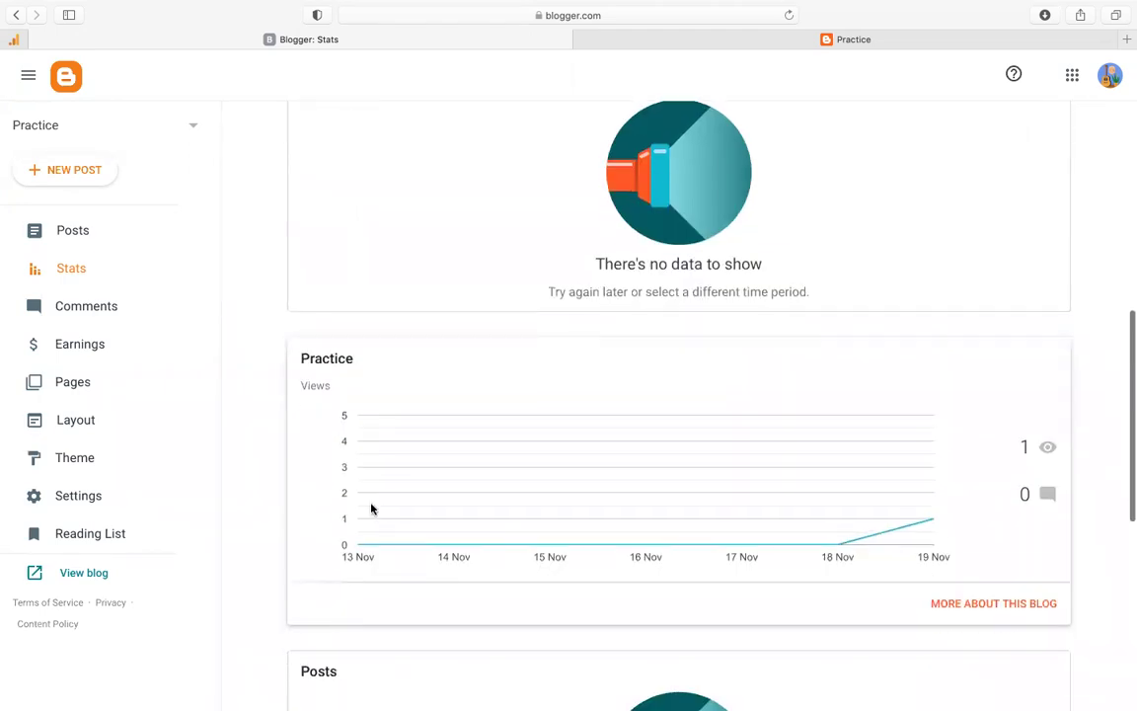
mouse_move(927, 523)
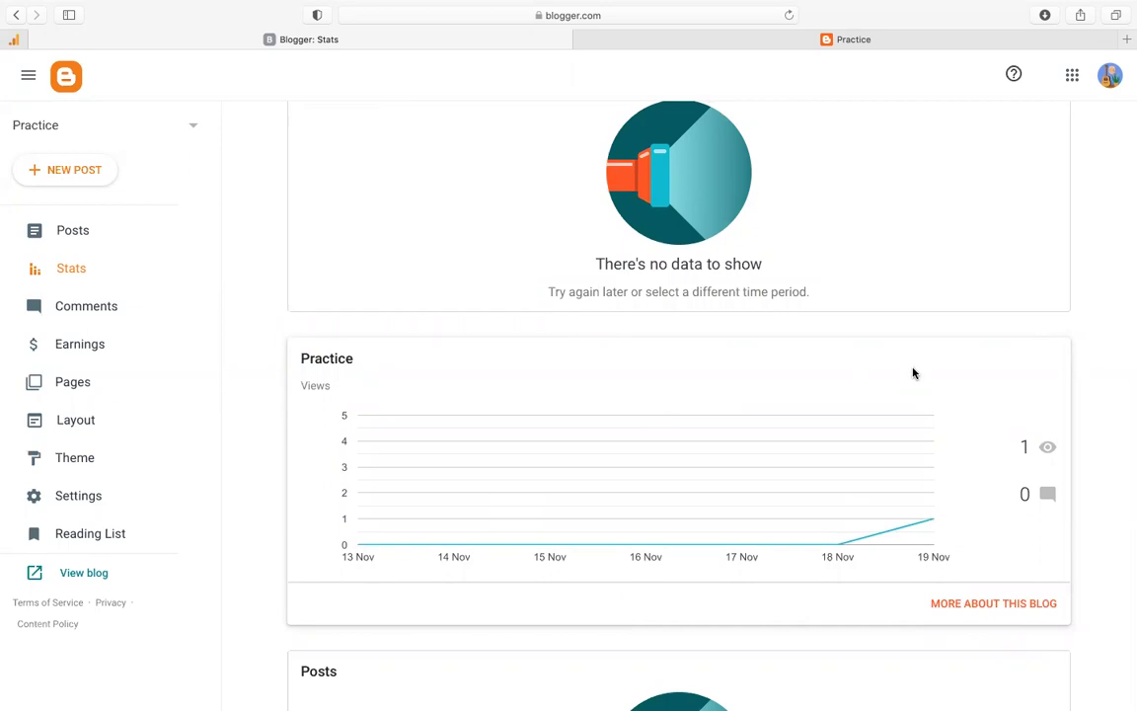
- Review the blog's follower, post, comment and view totals along with the rest of its stats
scroll(622, 506, down, 5)
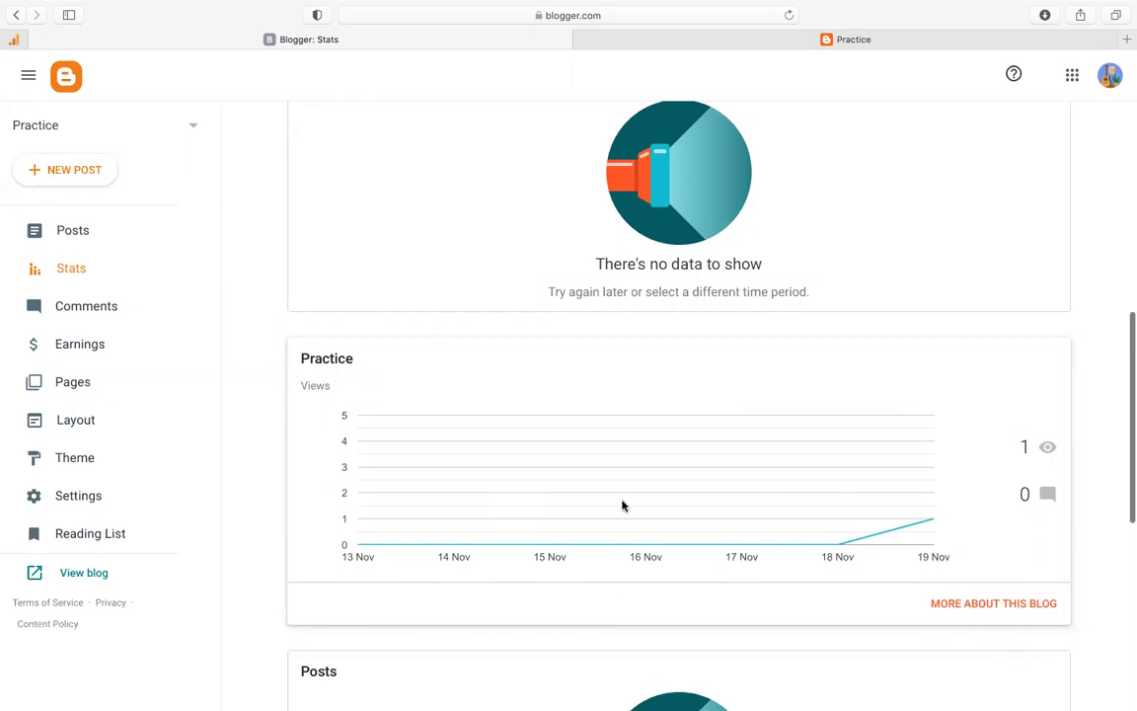
scroll(622, 506, down, 3)
scroll(632, 551, up, 15)
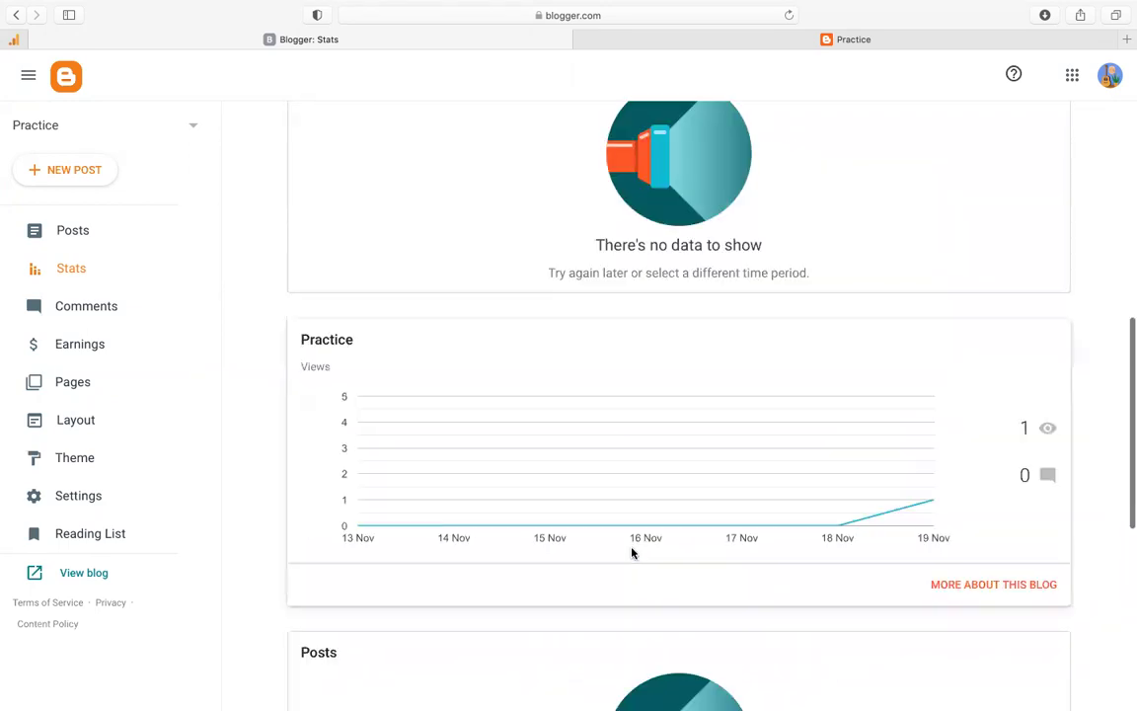
scroll(632, 553, down, 1)
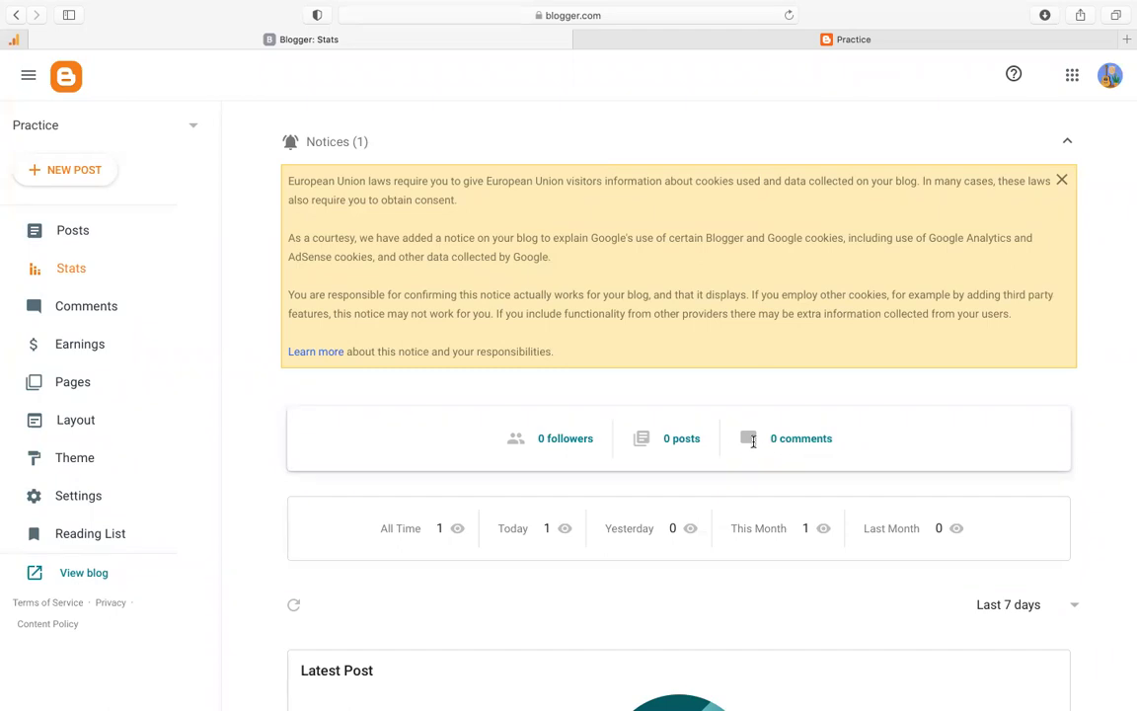
scroll(482, 476, down, 1)
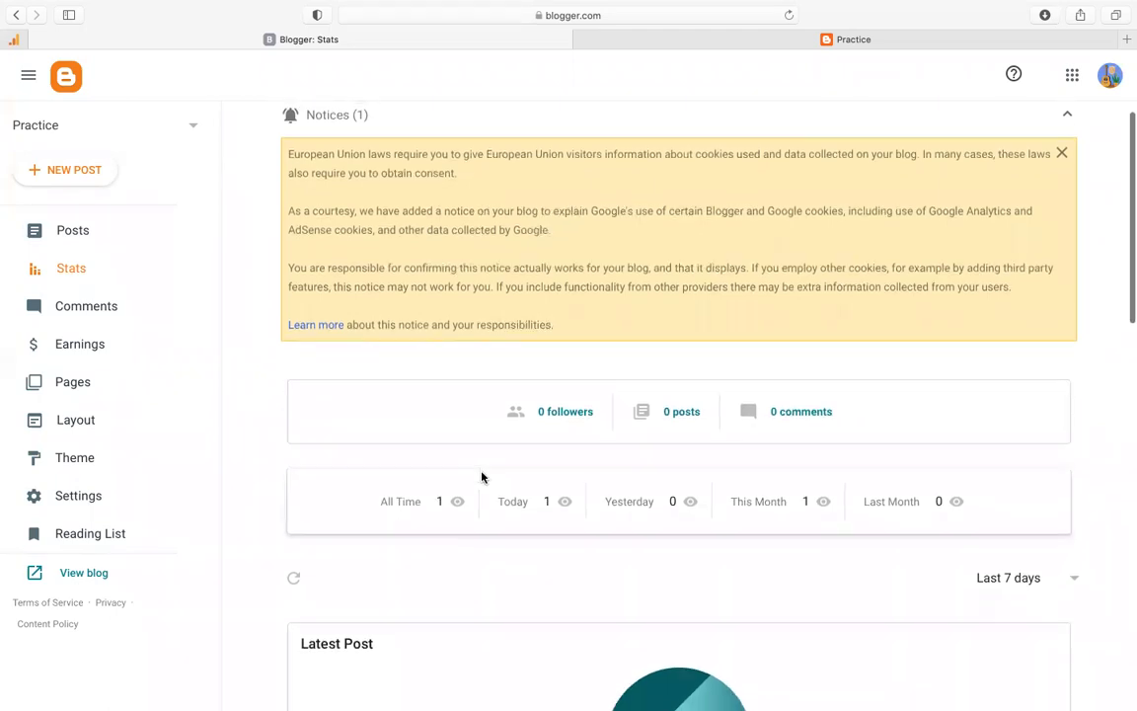
scroll(482, 477, down, 5)
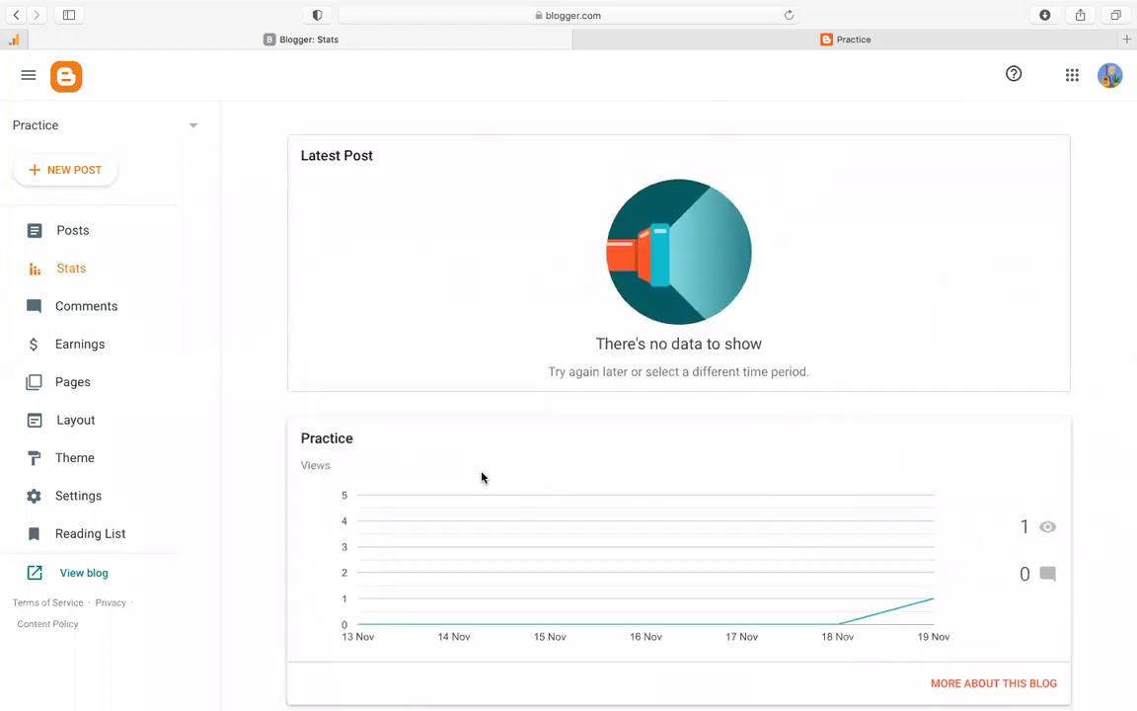
- View the blog's Comments, Earnings and Pages sections
click(70, 309)
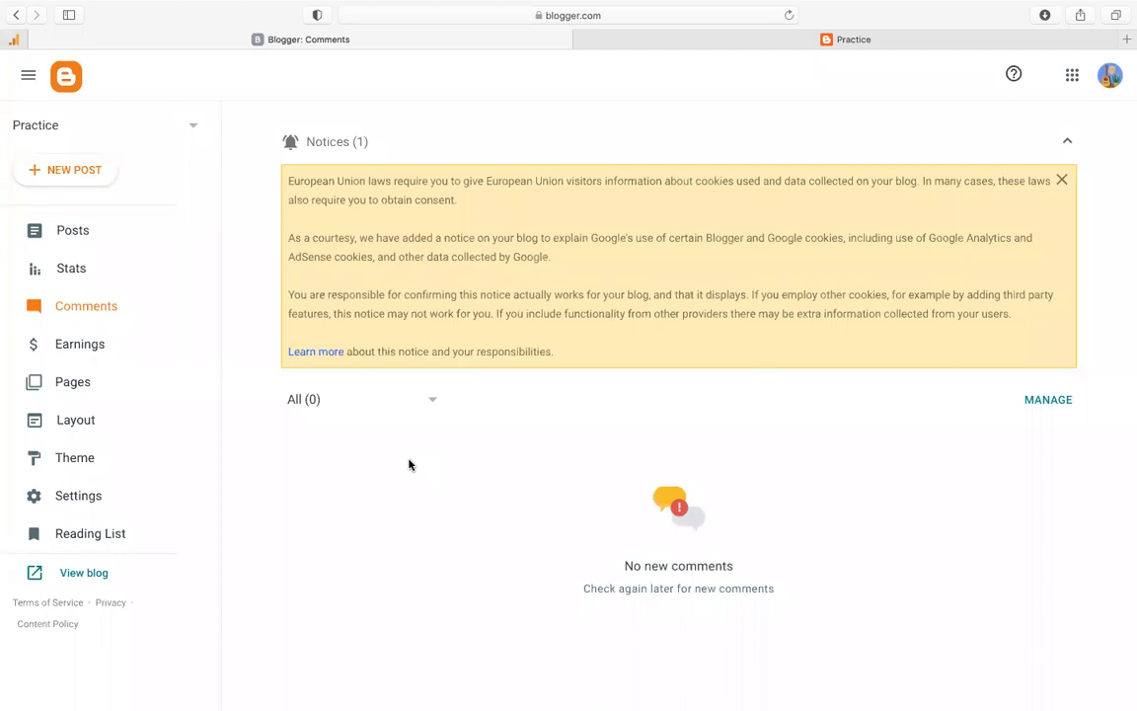
click(57, 345)
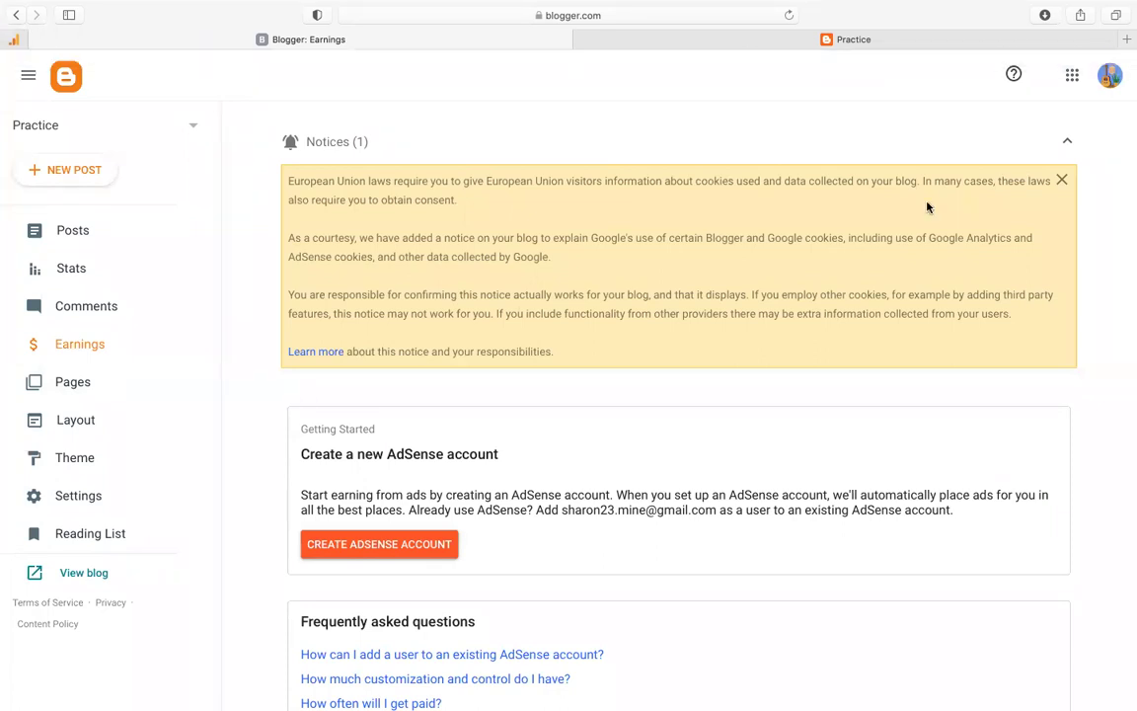
click(70, 383)
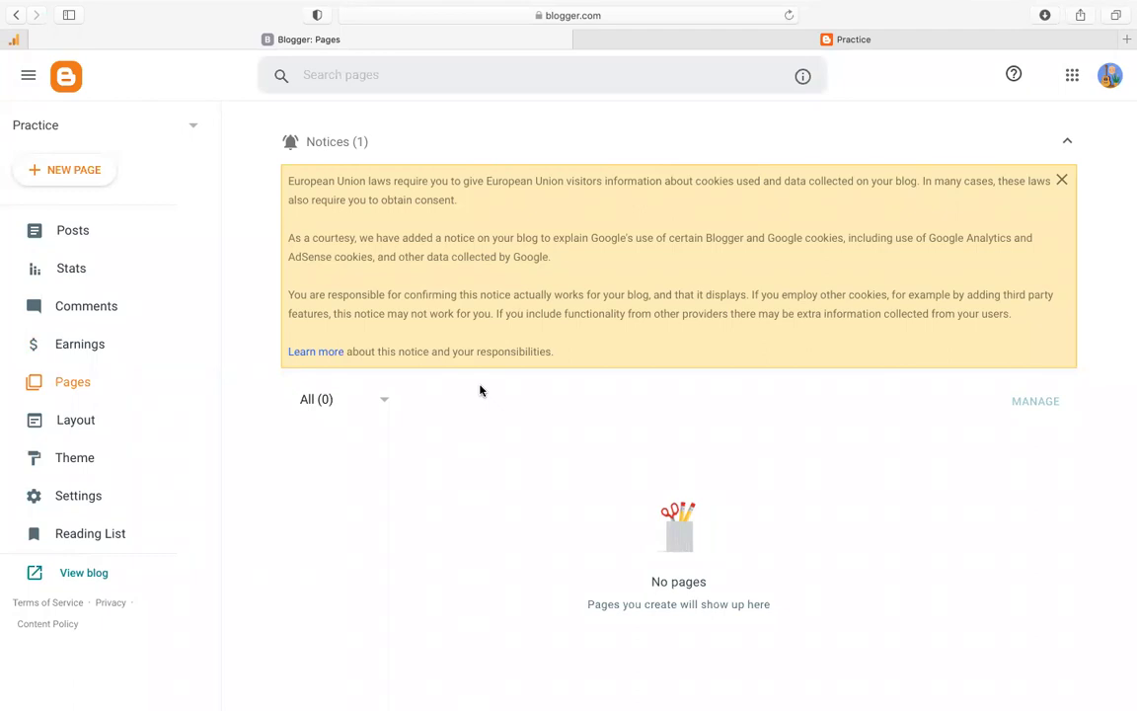
click(64, 341)
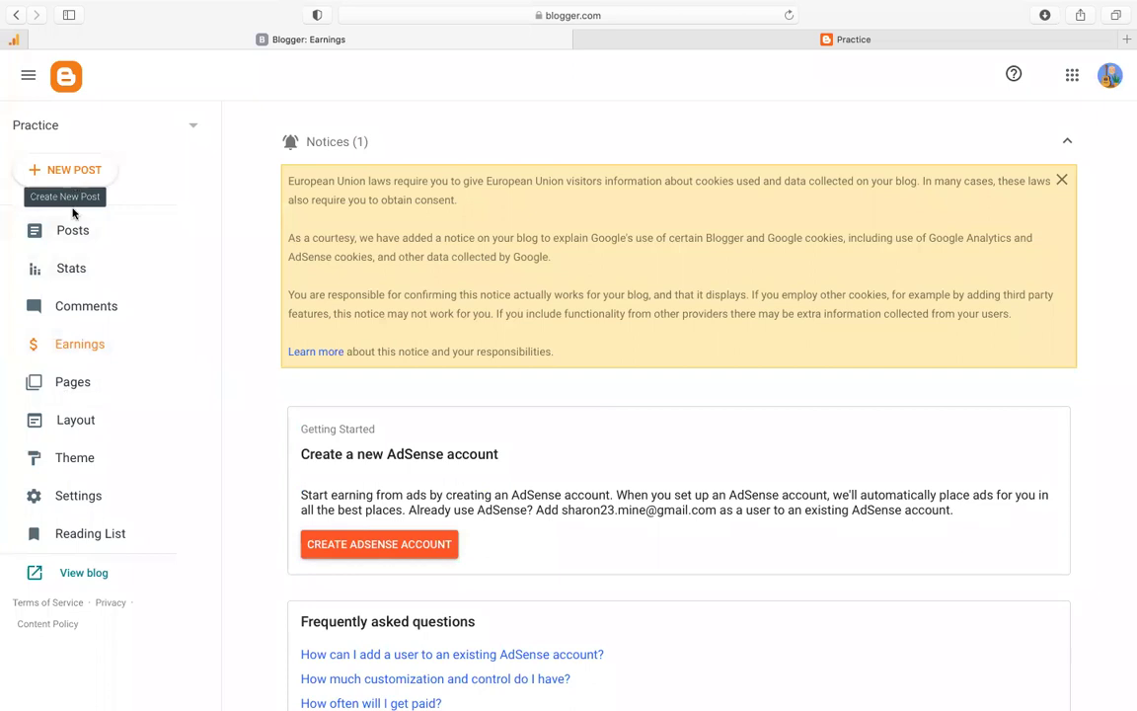
click(62, 383)
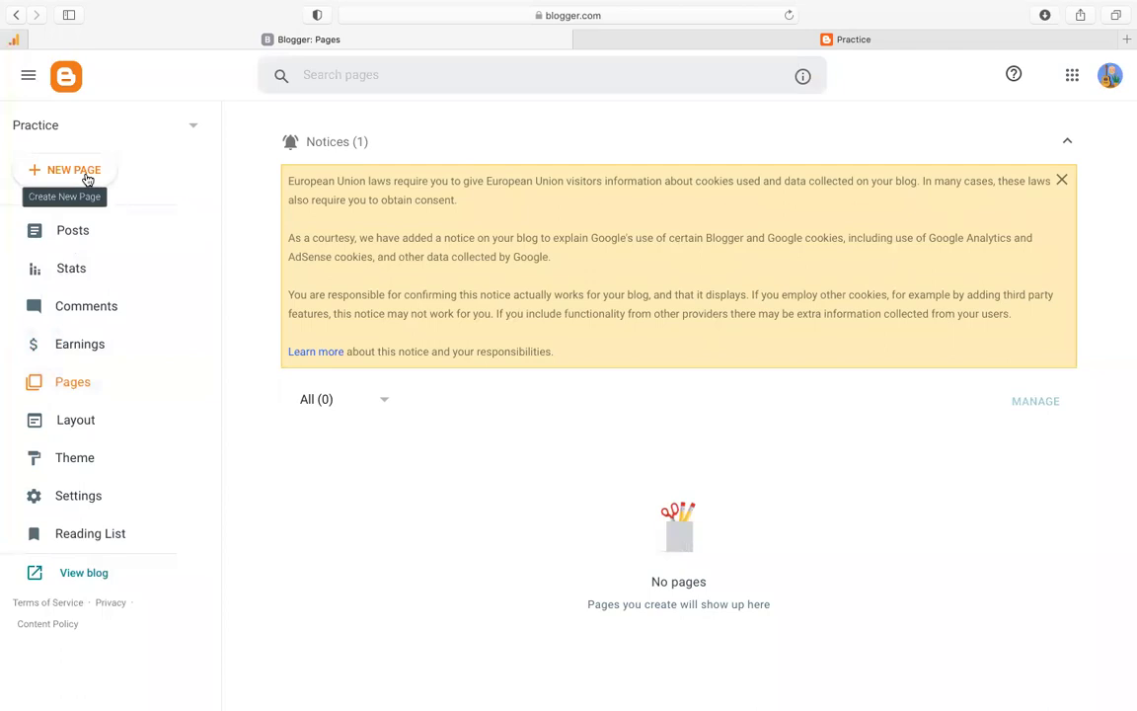
- Open the blog's Layout section and dismiss the European Union cookie notice
click(79, 423)
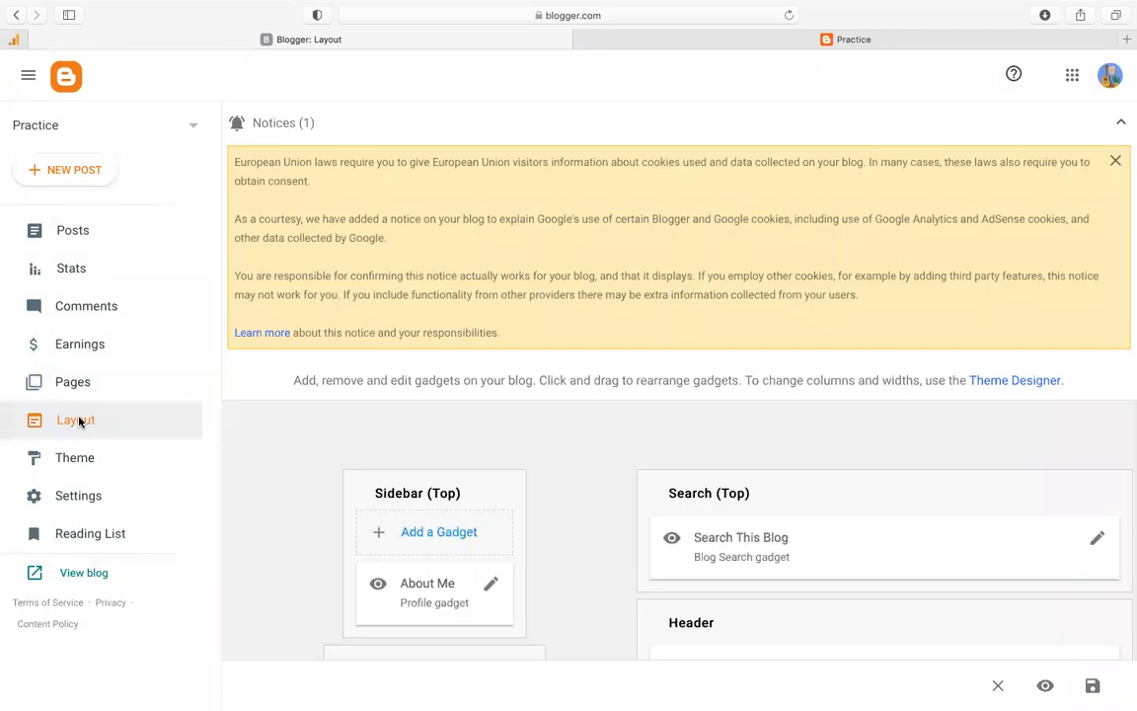
scroll(331, 573, down, 3)
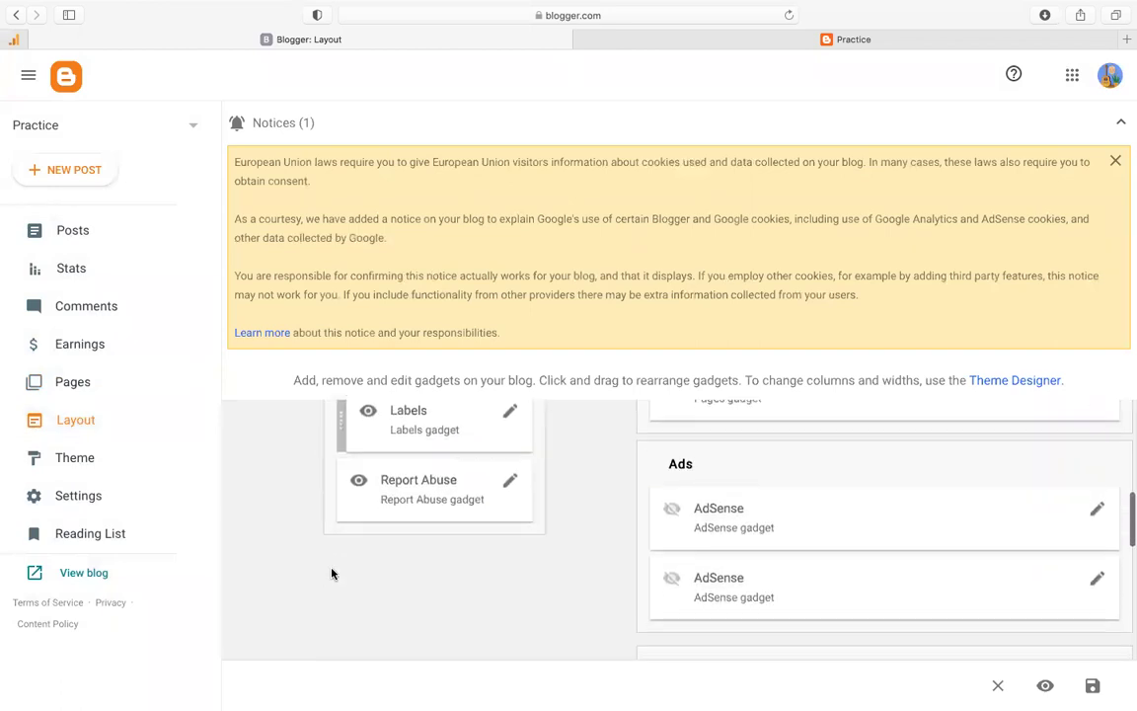
scroll(332, 573, up, 10)
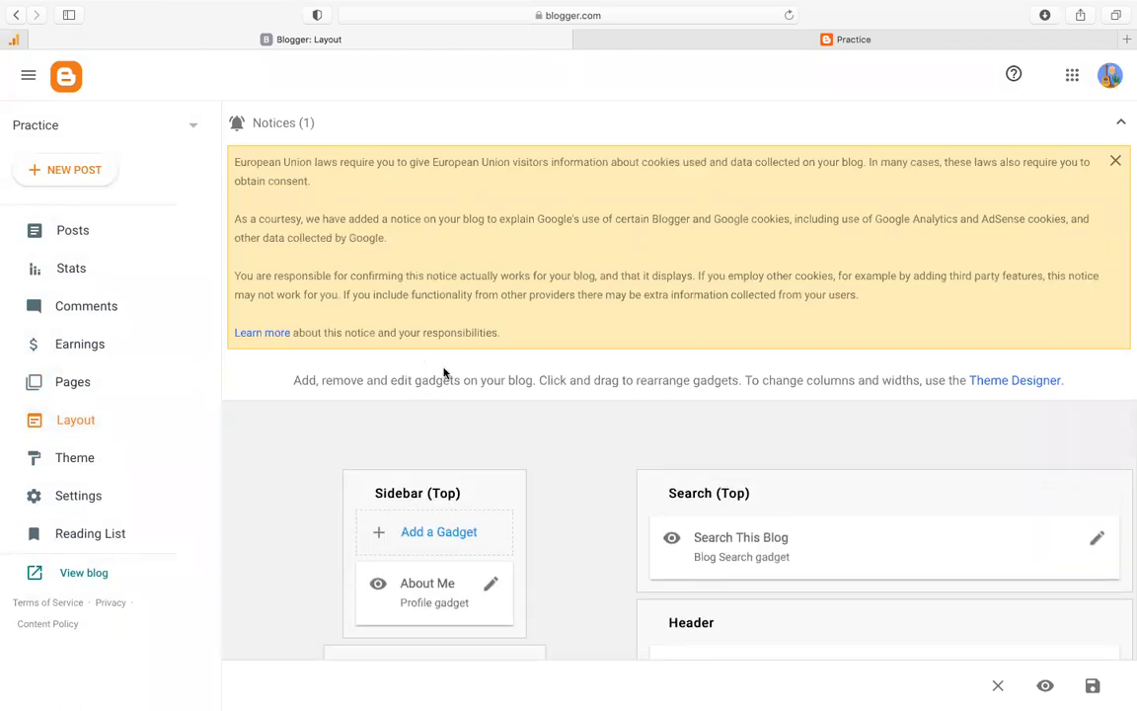
click(1116, 164)
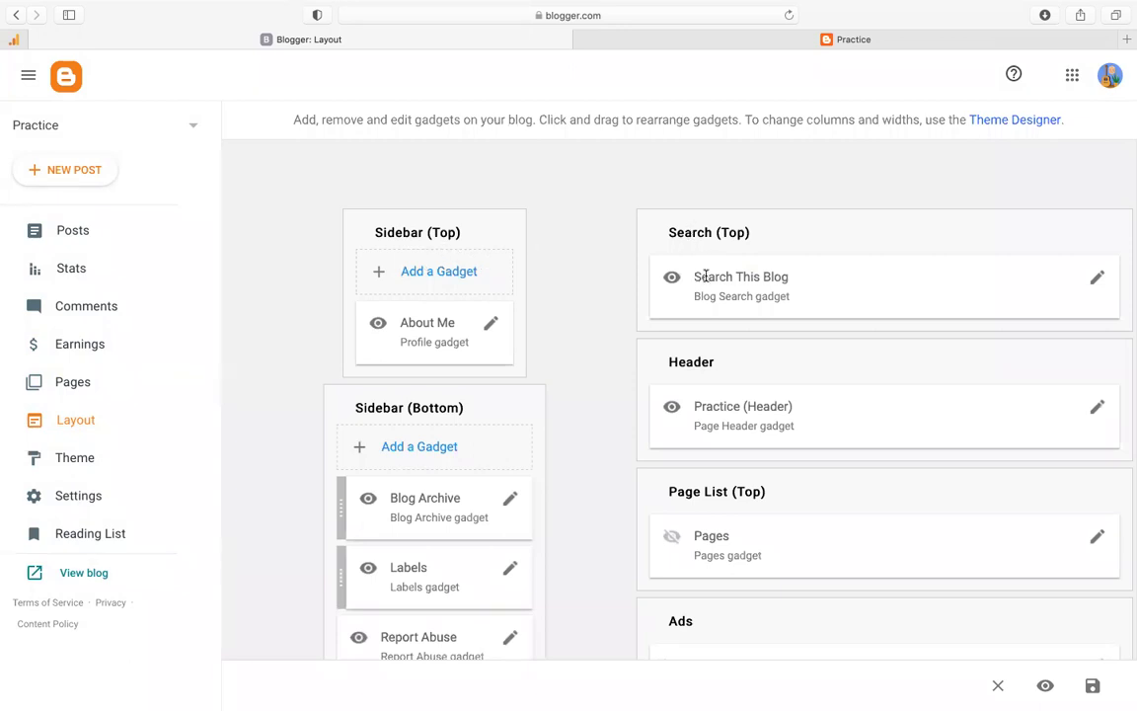
- Examine the gadgets in the blog's layout, from the search and header areas through the page body to the footer
scroll(505, 493, down, 1)
scroll(506, 493, down, 3)
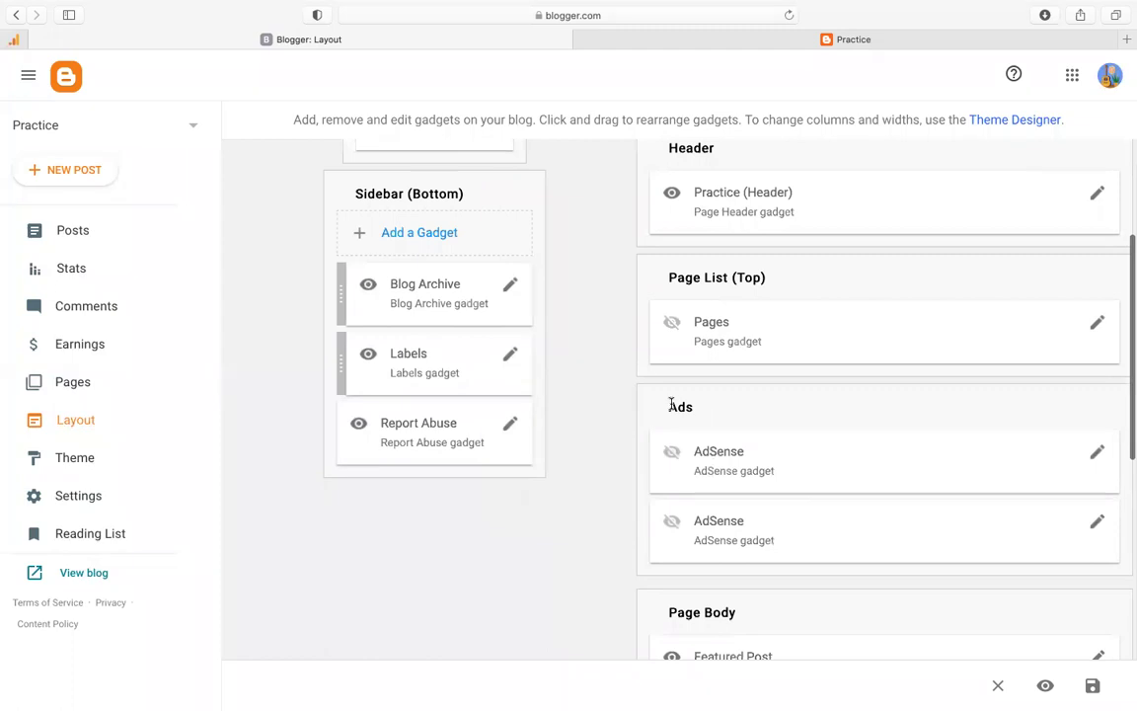
scroll(701, 524, down, 4)
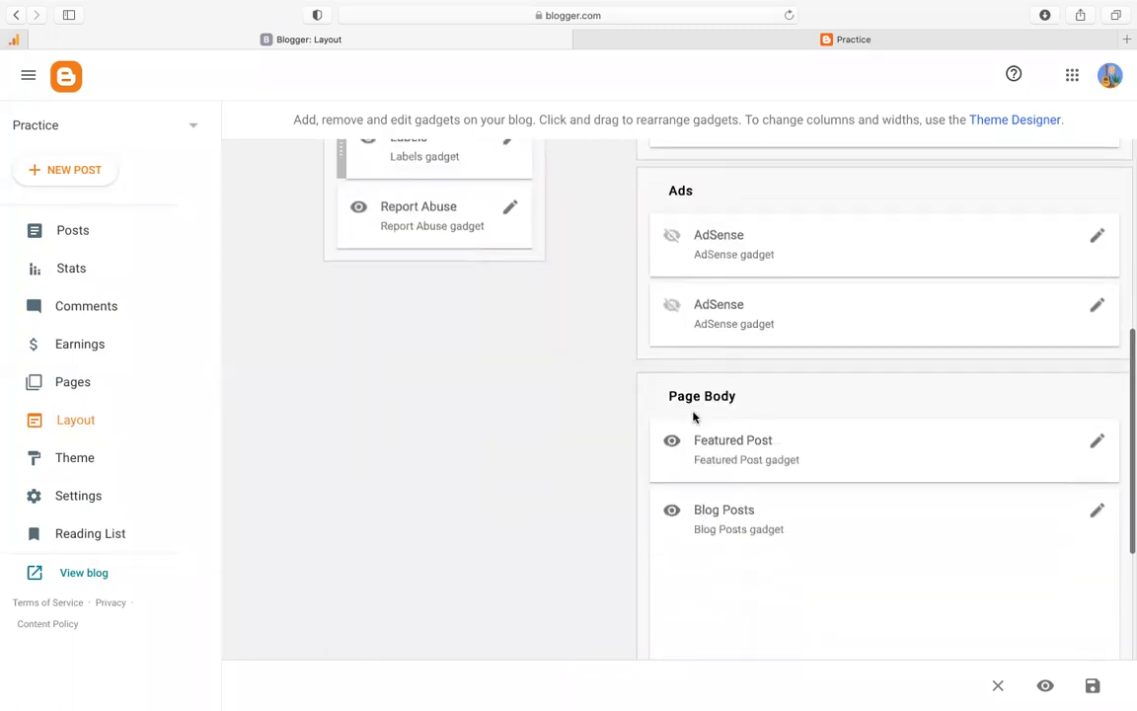
scroll(750, 546, down, 4)
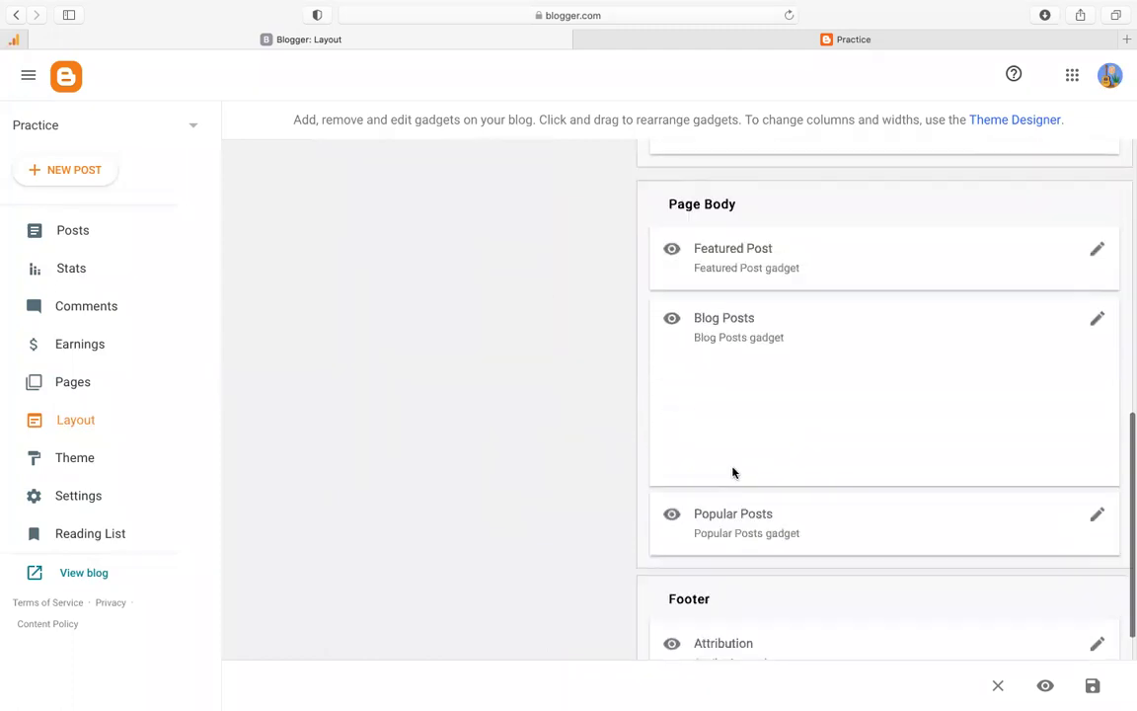
scroll(736, 472, down, 1)
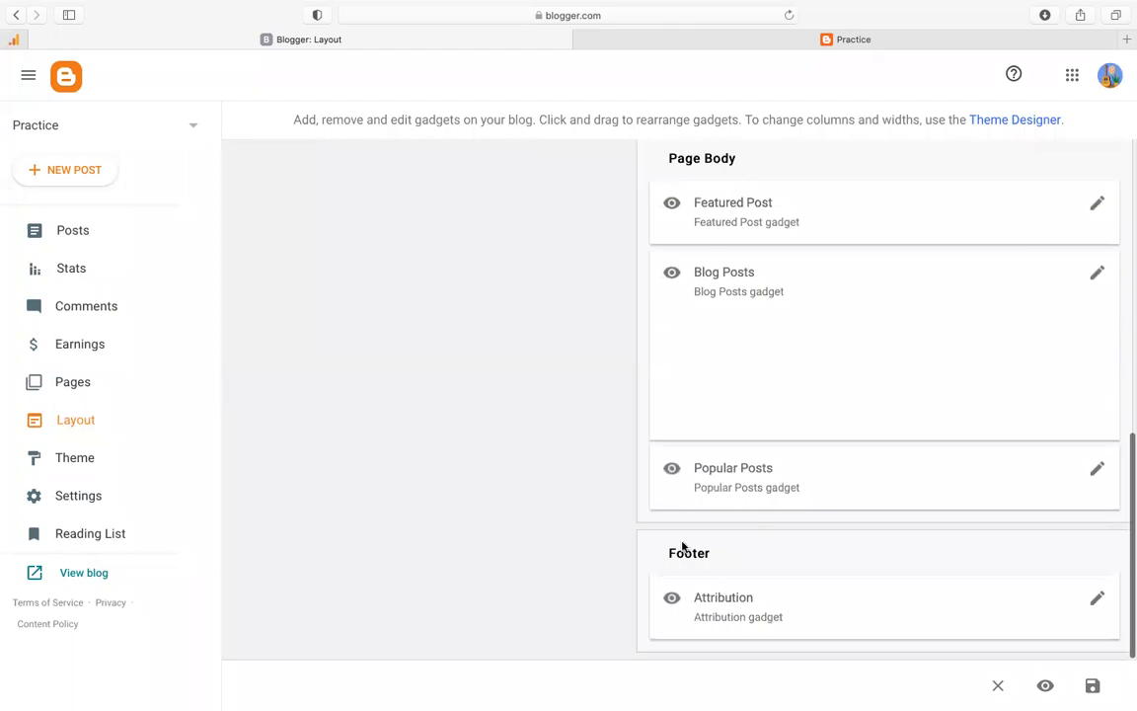
scroll(681, 447, up, 4)
scroll(681, 447, up, 8)
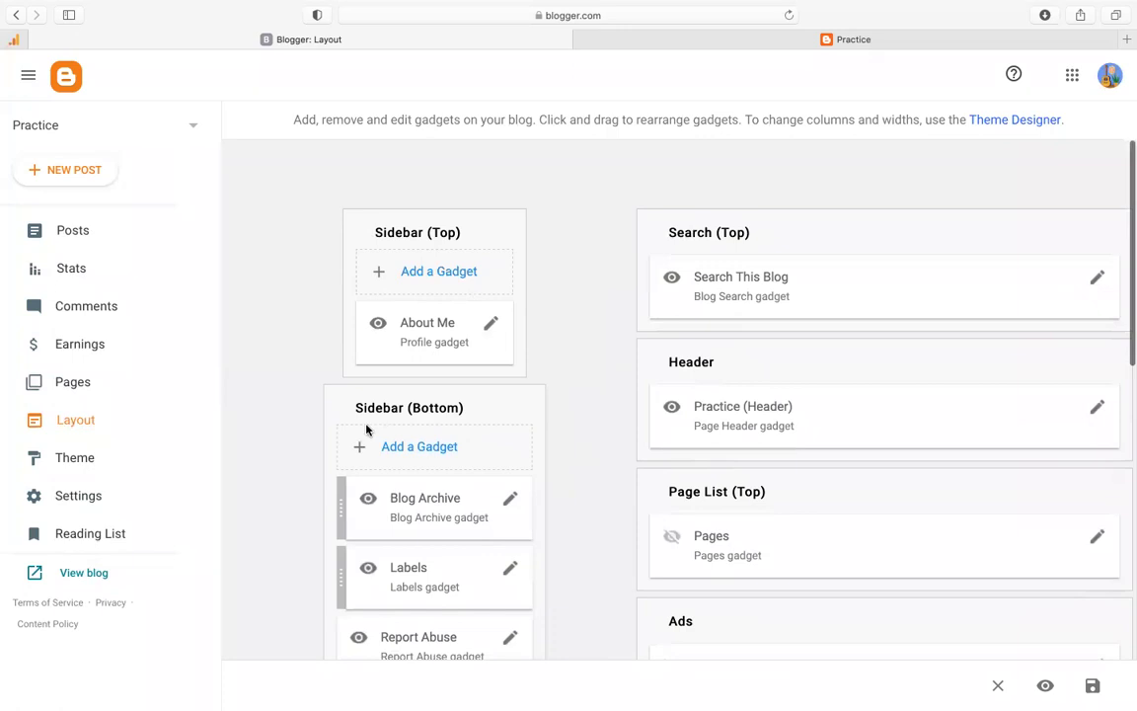
- Open the blog's Theme section and reload the page to refresh the theme previews
click(89, 459)
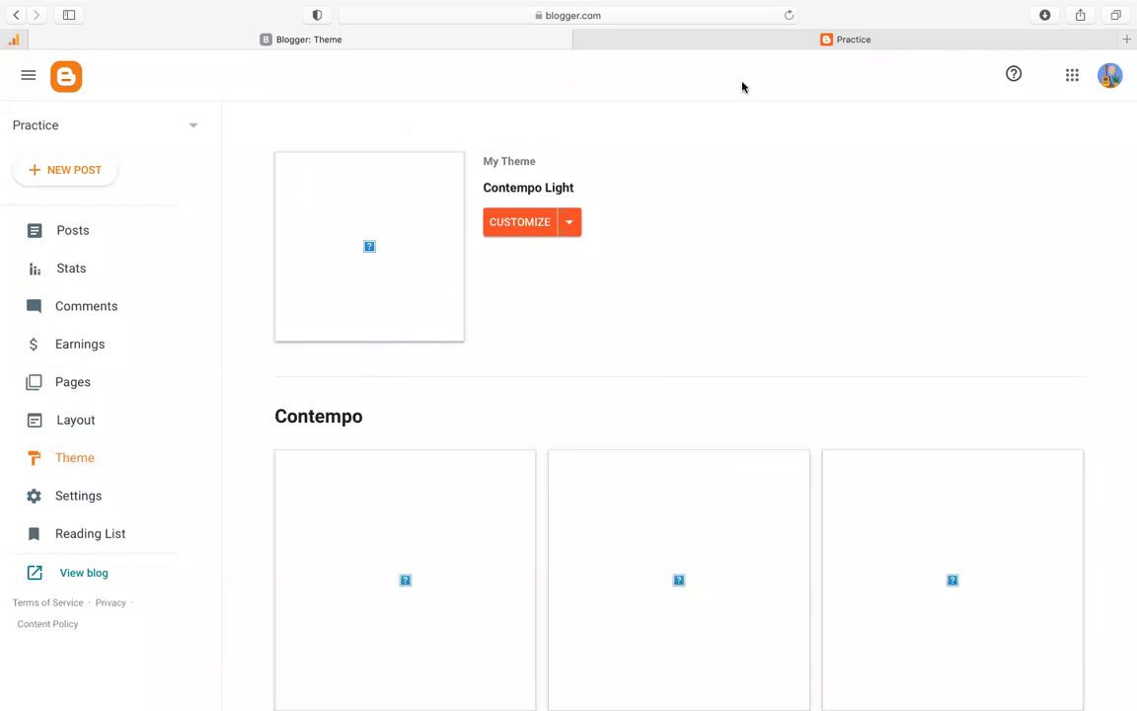
click(788, 15)
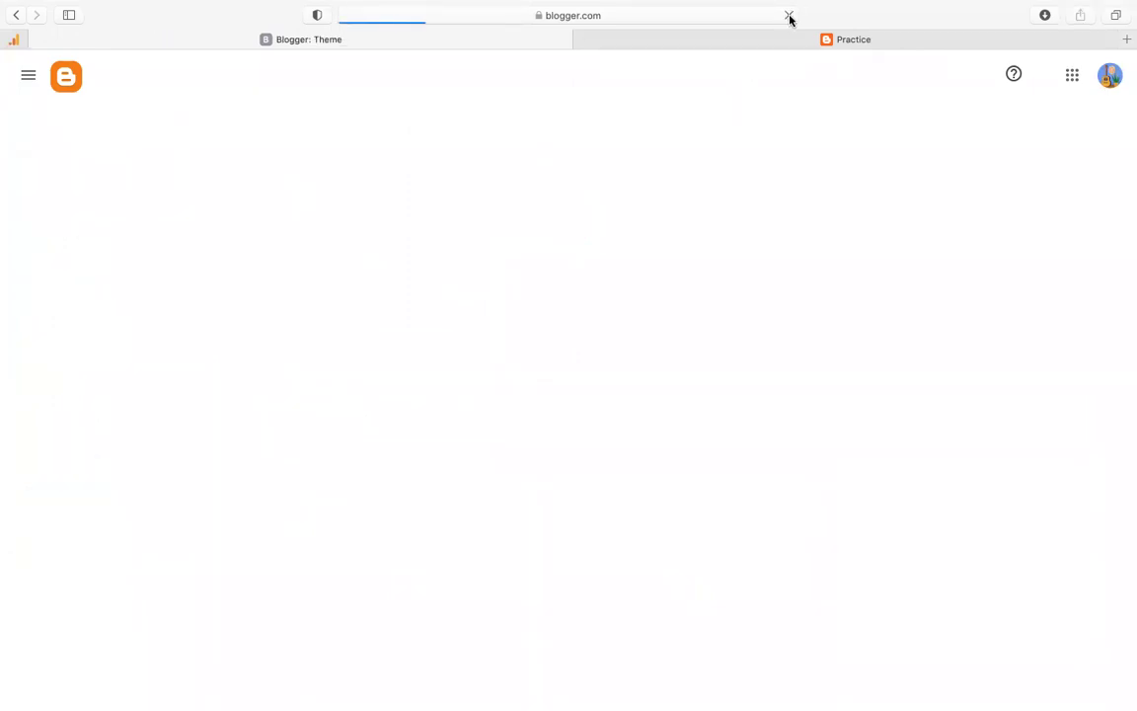
mouse_move(876, 8)
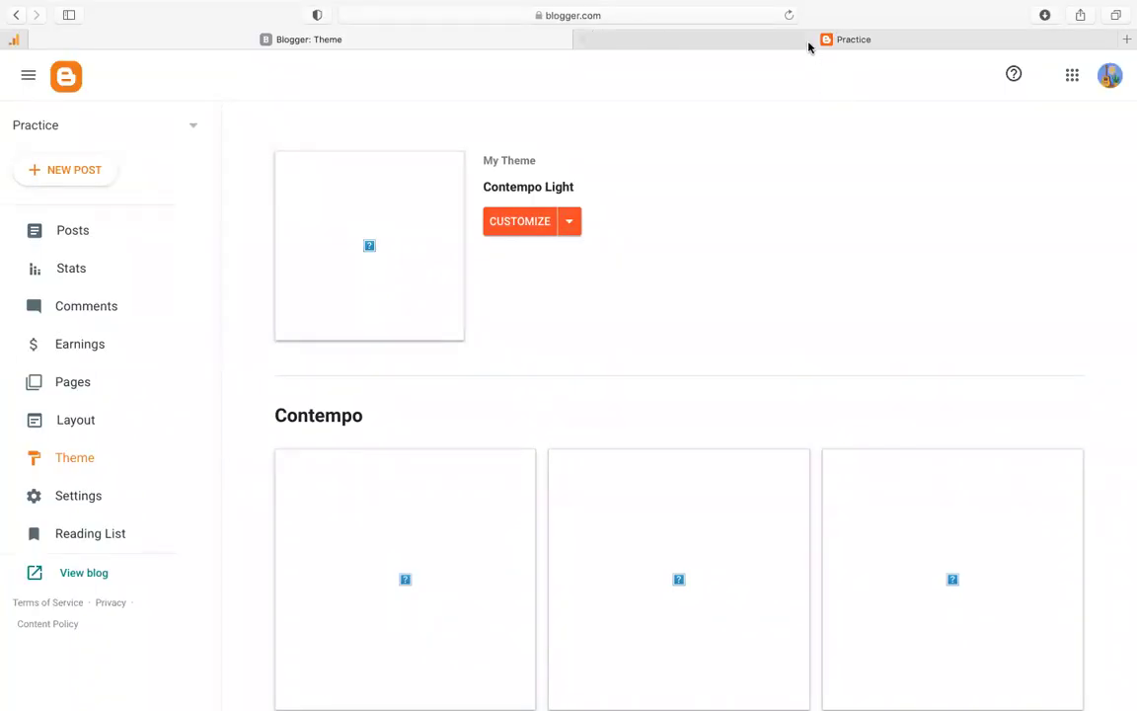
click(788, 16)
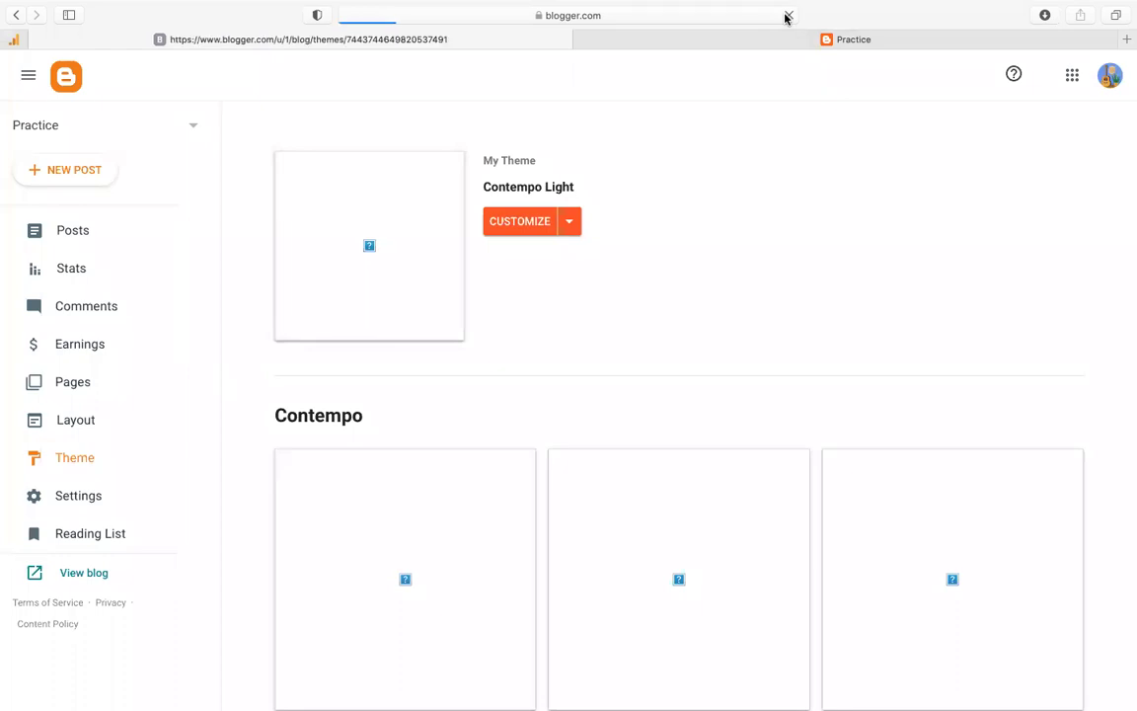
click(788, 17)
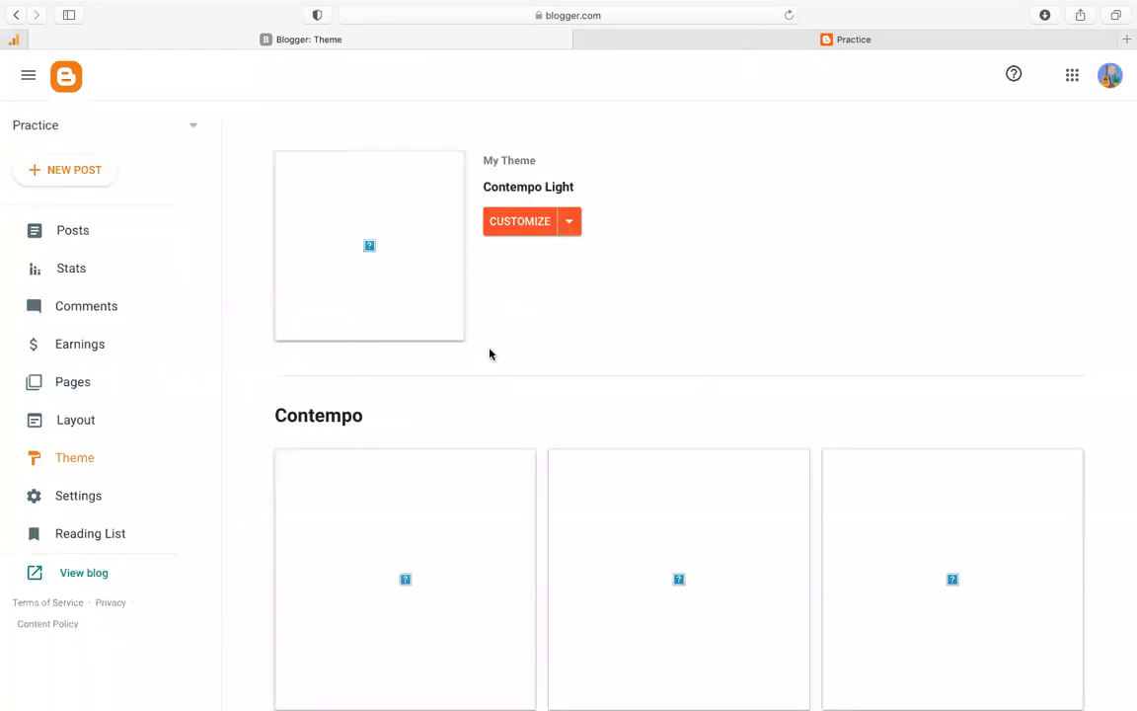
- Browse the available theme collections from Contempo through Emporio to Essential, reloading the page for their previews
scroll(489, 356, down, 6)
scroll(490, 354, down, 10)
scroll(489, 355, up, 3)
scroll(489, 356, up, 15)
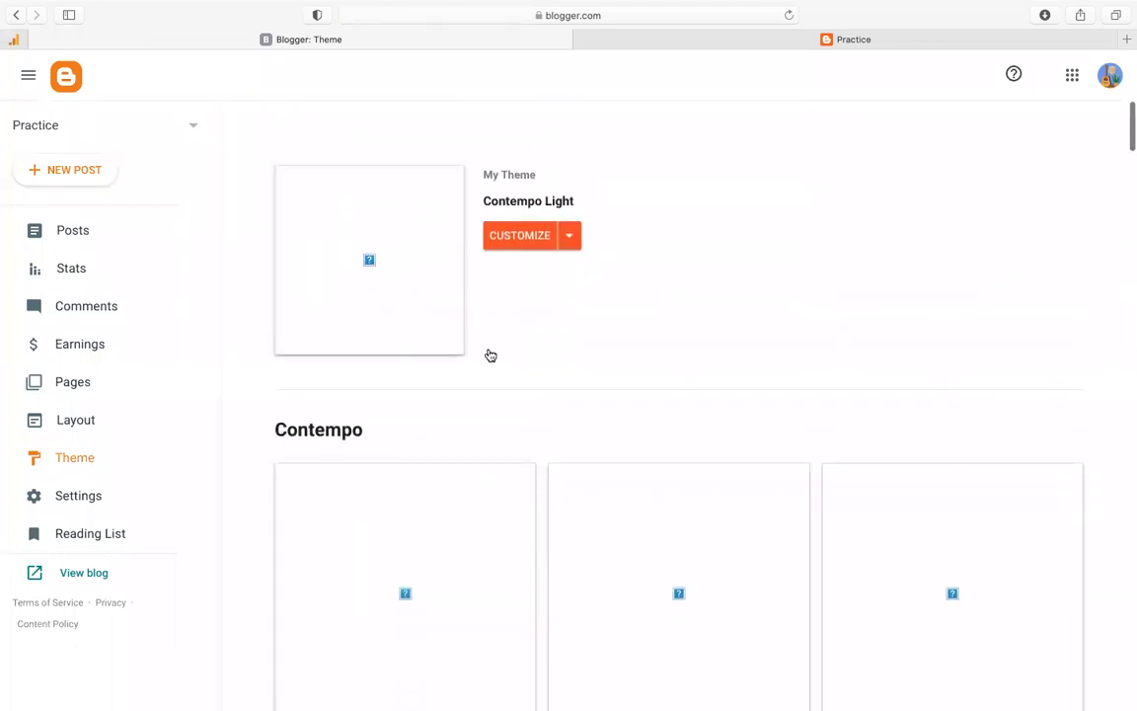
click(789, 16)
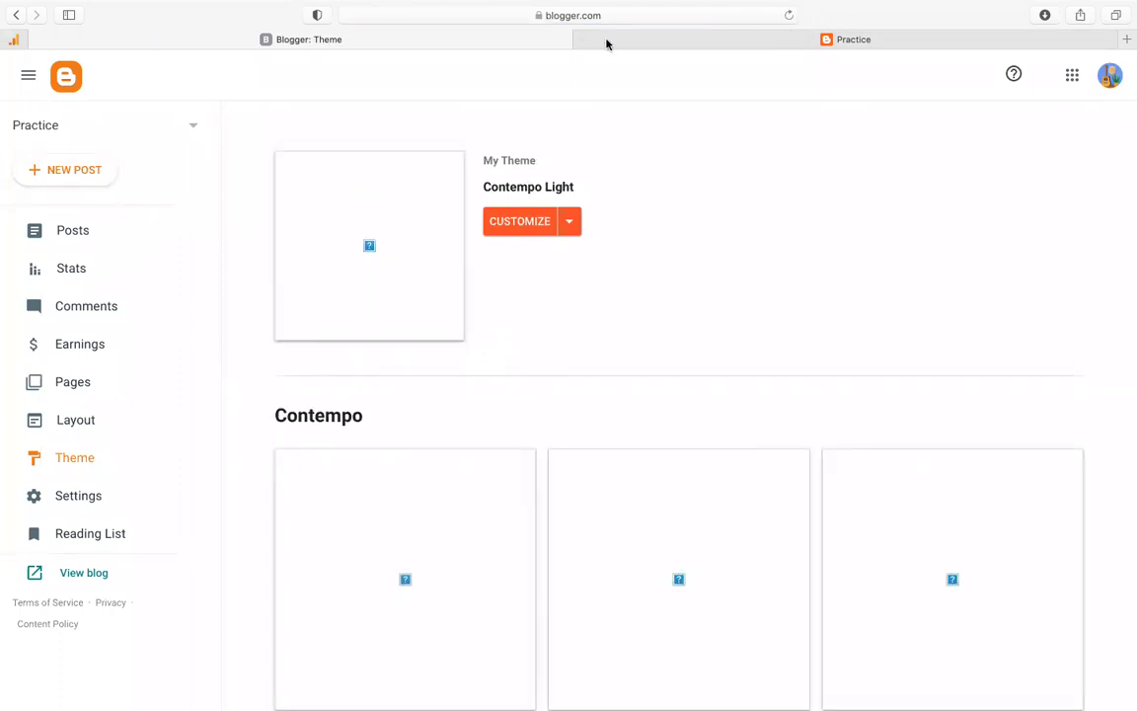
click(788, 15)
scroll(612, 215, down, 3)
scroll(612, 215, down, 5)
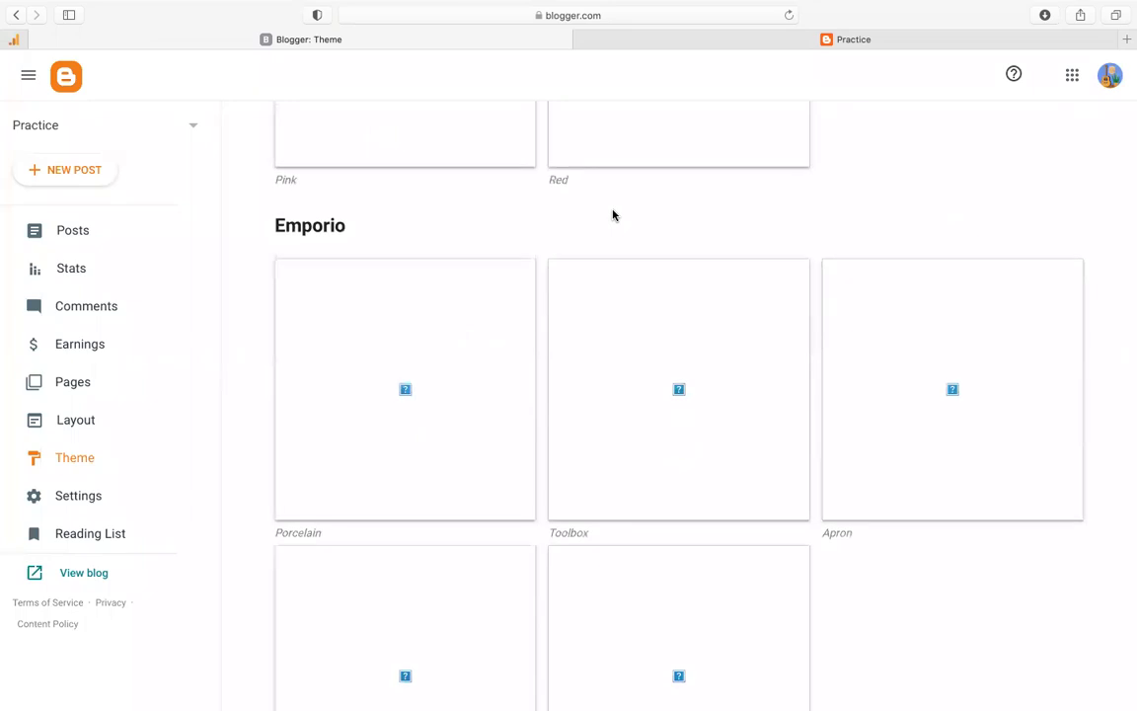
scroll(612, 215, down, 3)
scroll(443, 296, down, 3)
scroll(443, 295, down, 3)
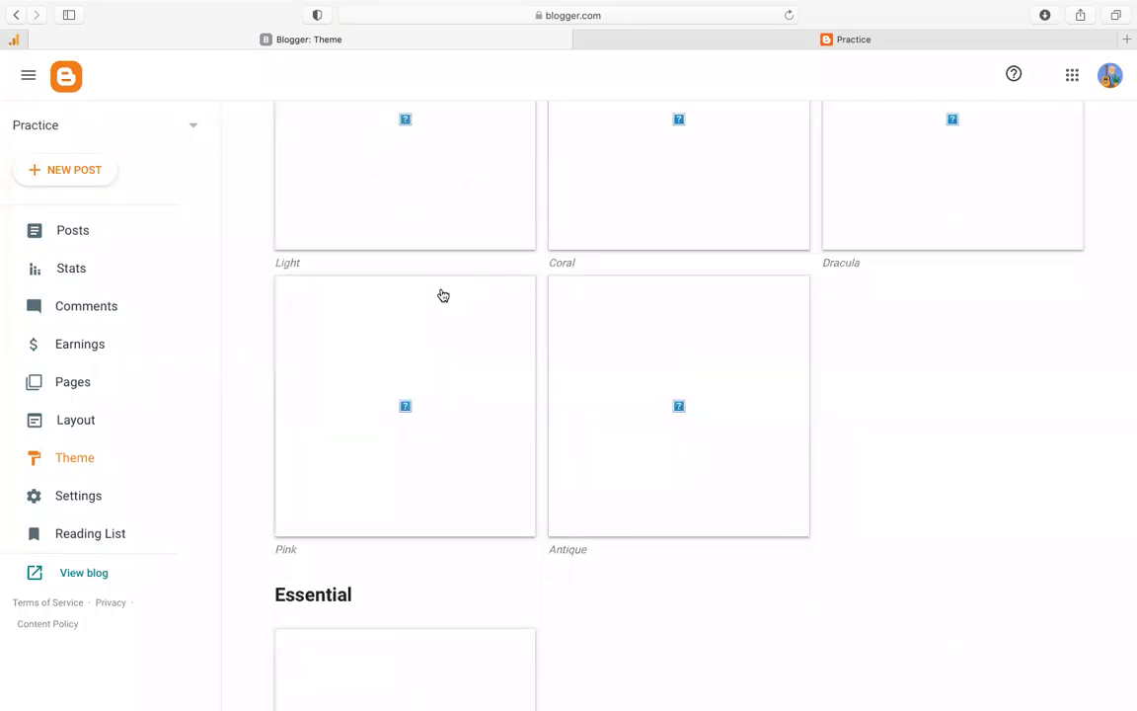
- Open the blog's Settings and view the title editor, leaving it without saving
click(88, 508)
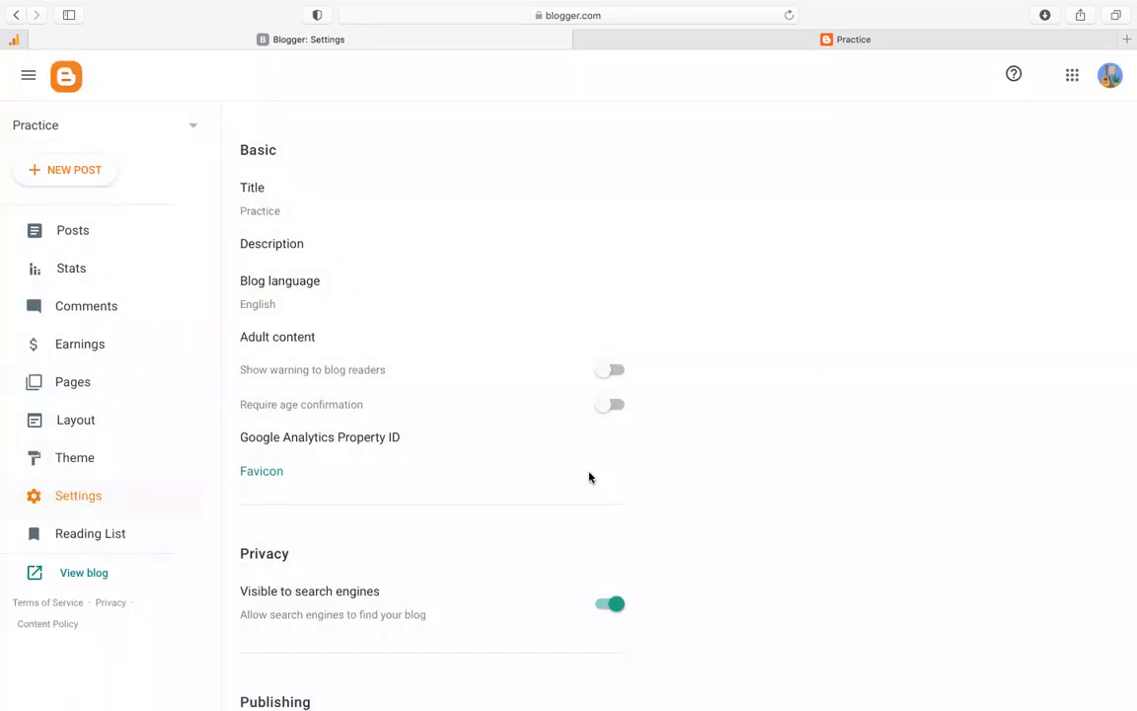
click(277, 218)
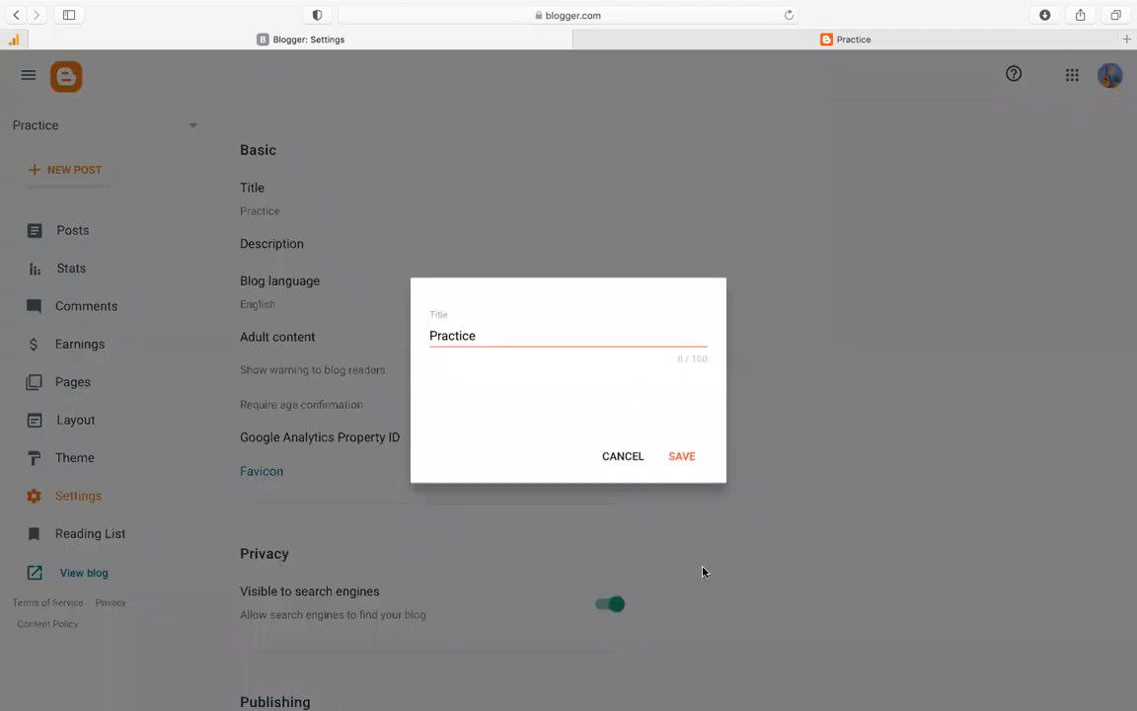
click(617, 457)
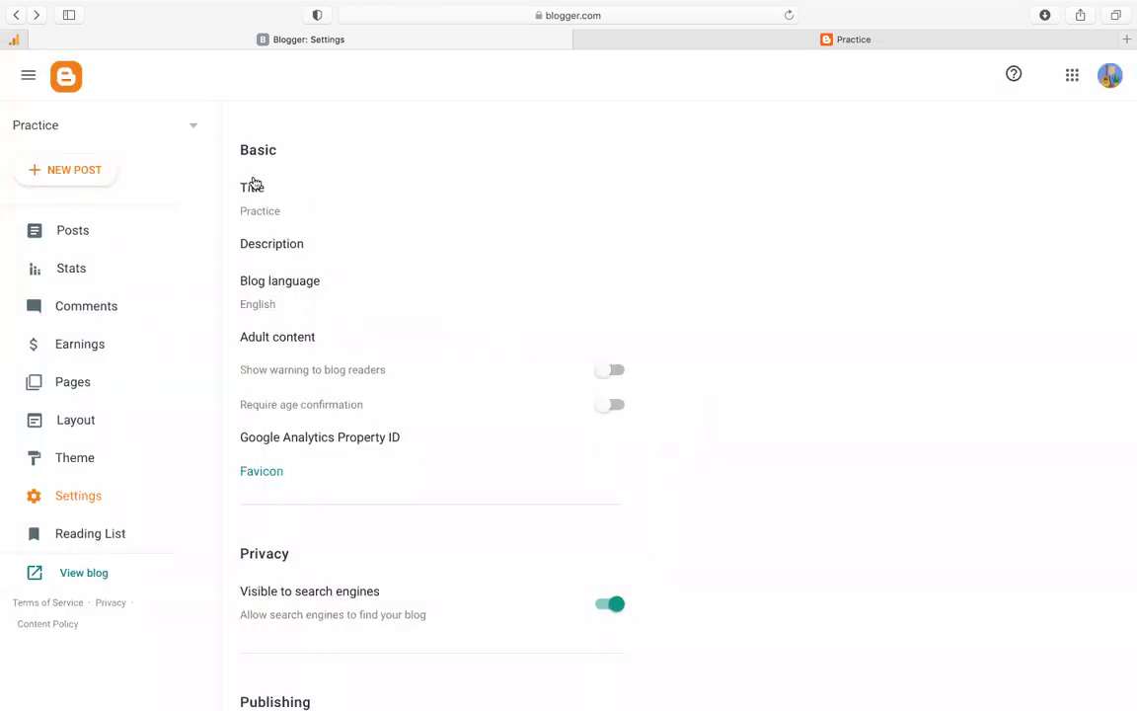
click(267, 208)
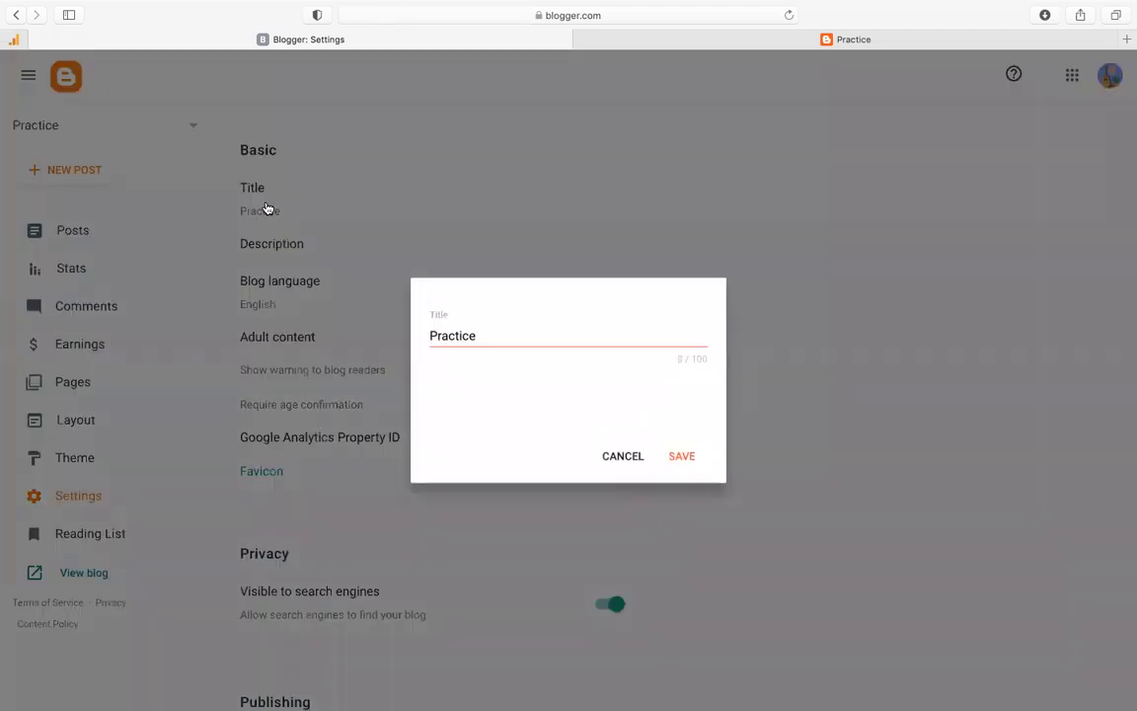
click(622, 458)
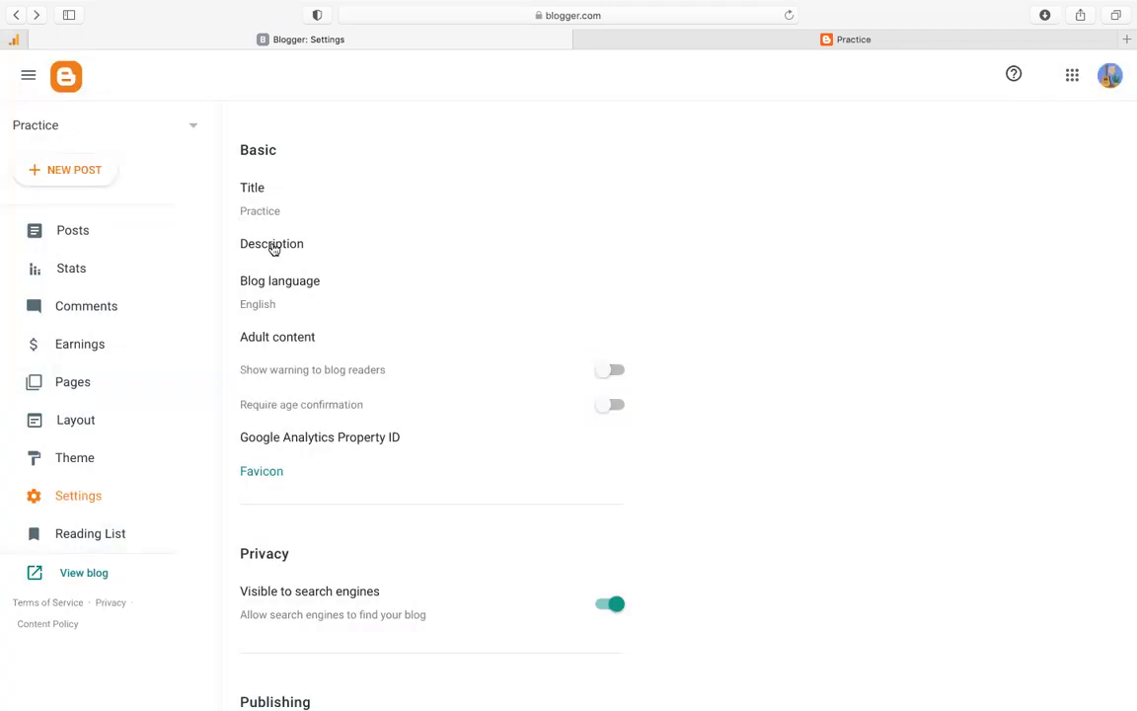
- Set the blog's description to "It's all about Coding !" and save it
click(273, 249)
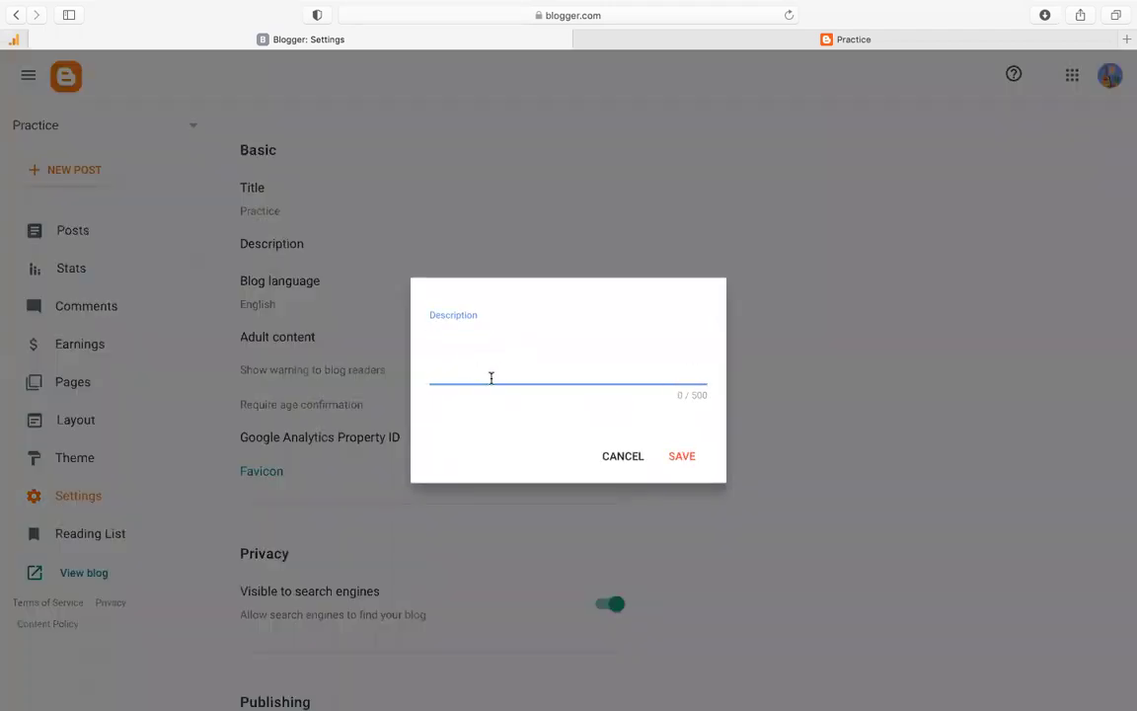
text(It's all about Coding !)
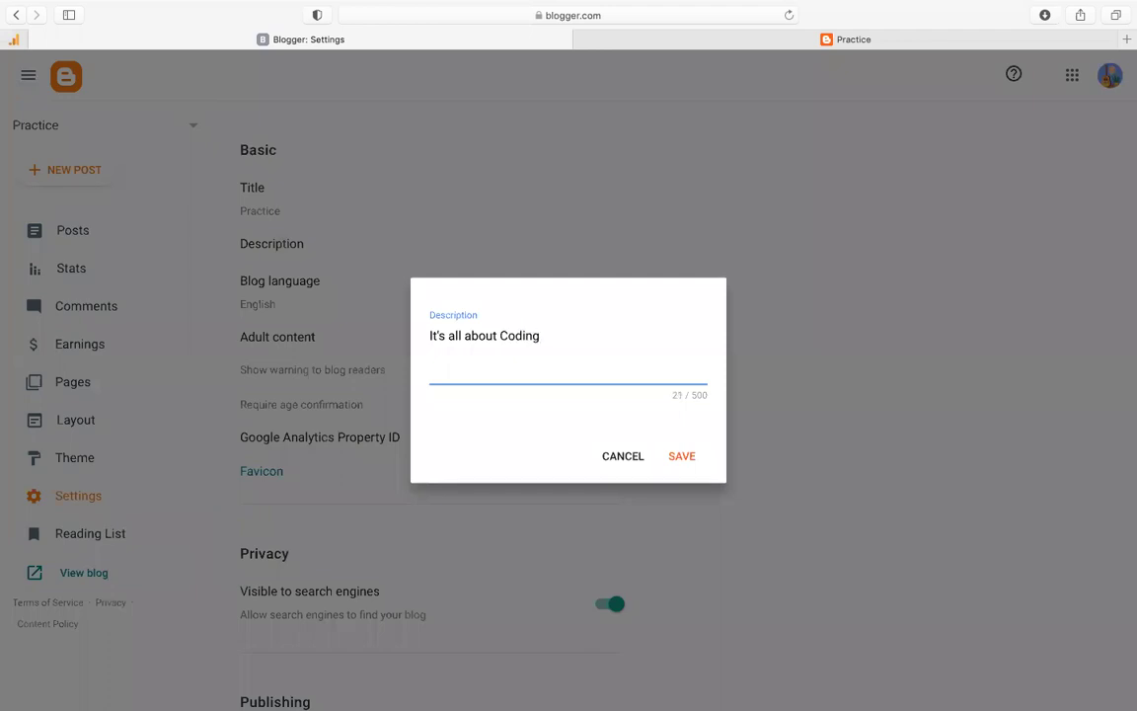
click(685, 457)
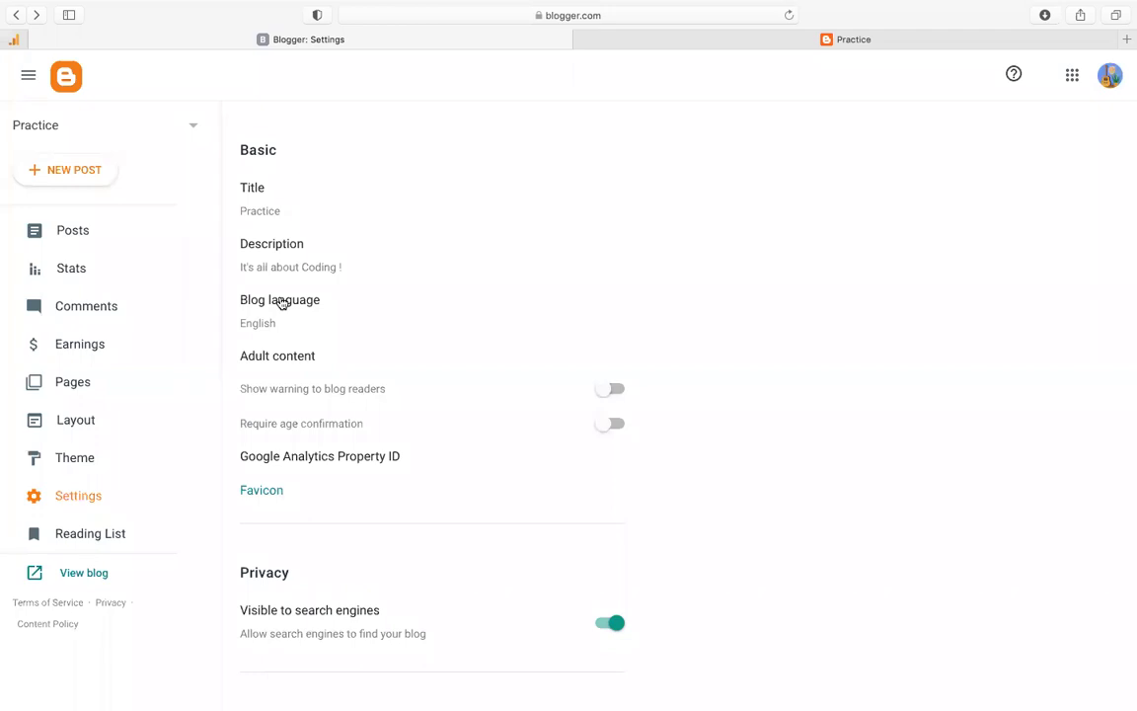
- Look through the available blog languages and close the list without choosing one
click(282, 303)
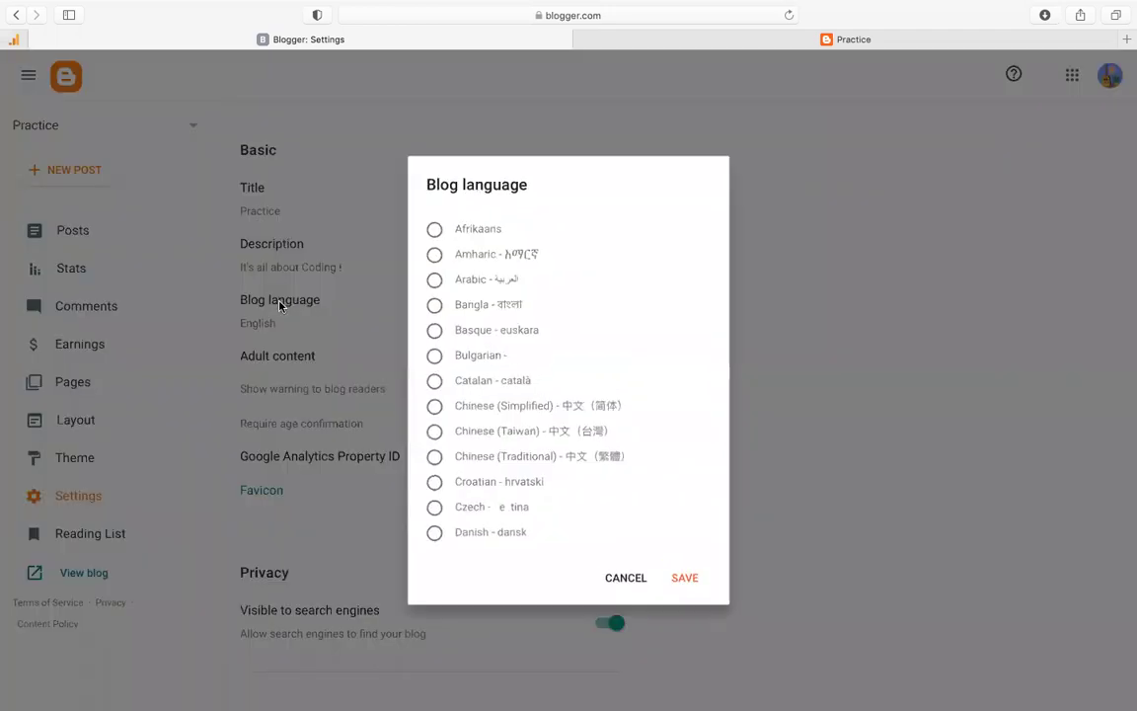
scroll(612, 405, down, 10)
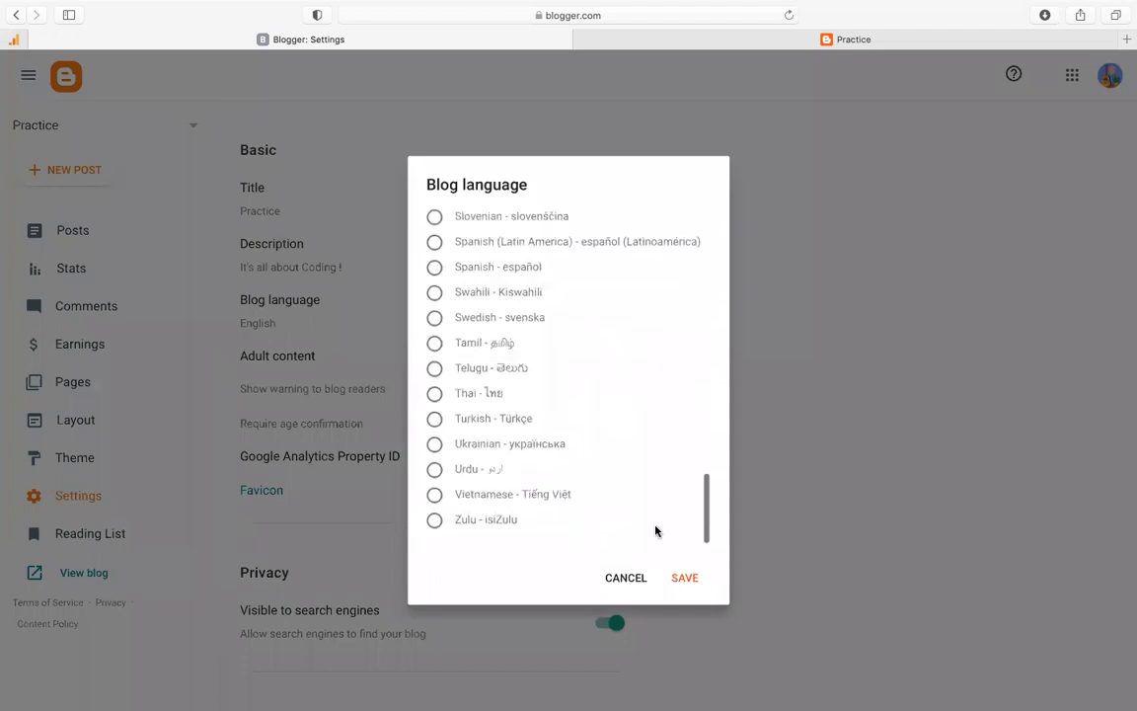
click(627, 579)
- Review the adult content, privacy and publishing settings, and open the blog address for editing
scroll(431, 530, down, 2)
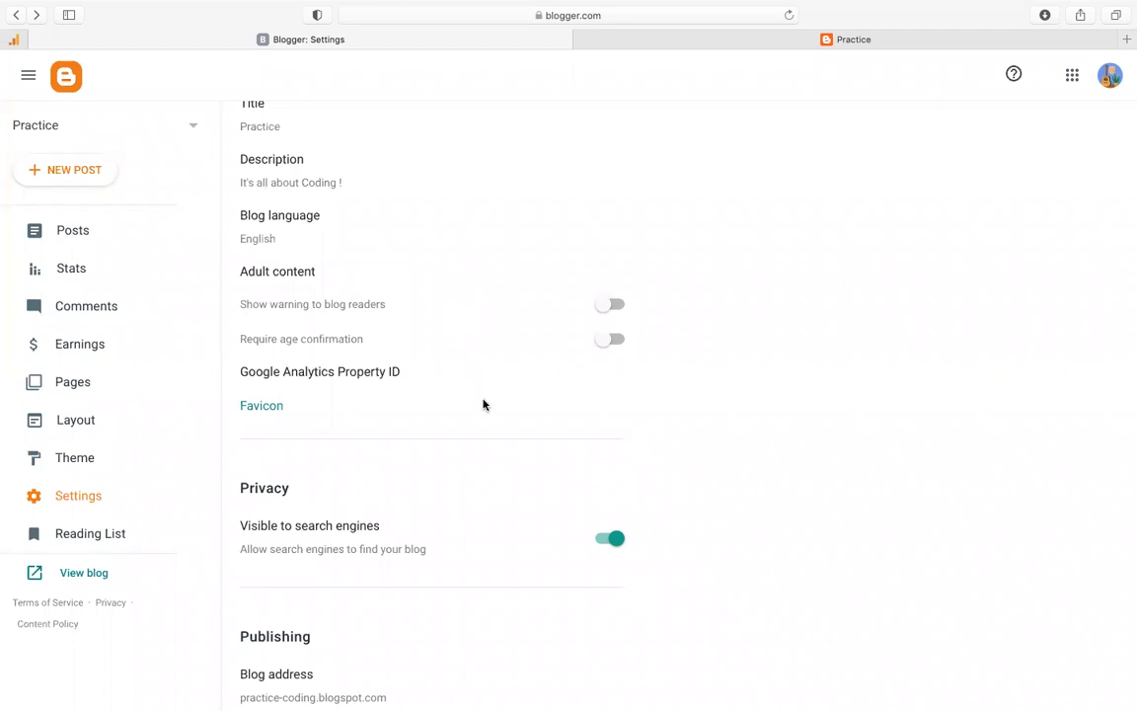
scroll(483, 404, down, 1)
scroll(483, 403, down, 1)
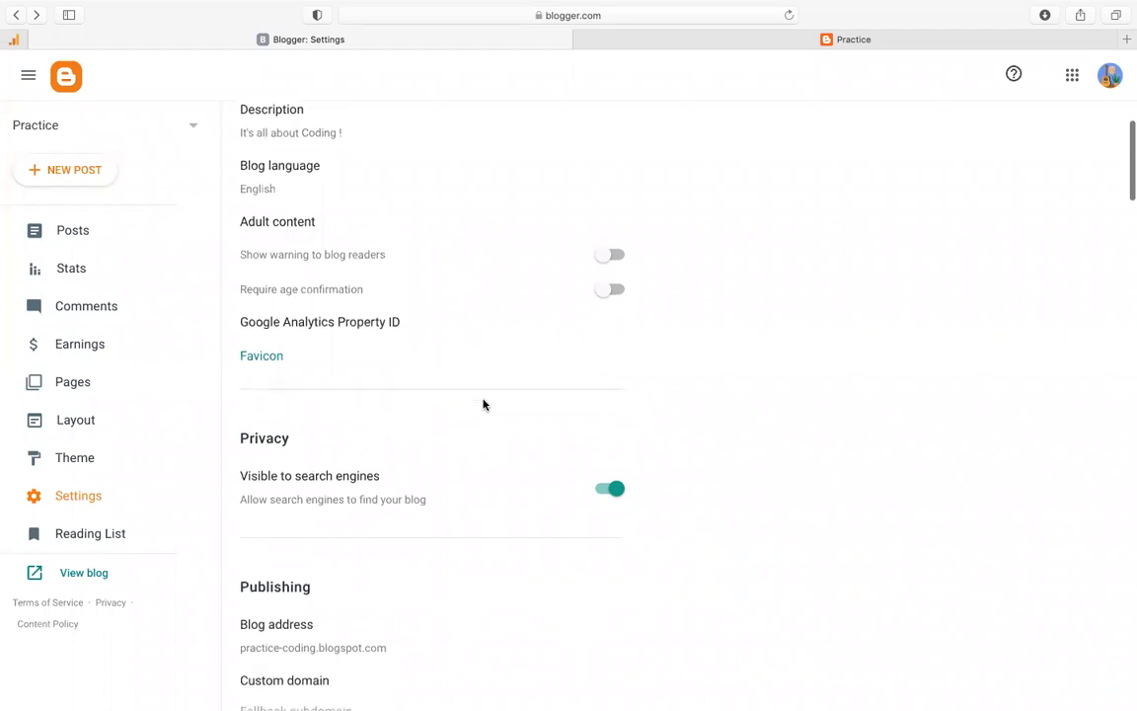
scroll(483, 404, down, 5)
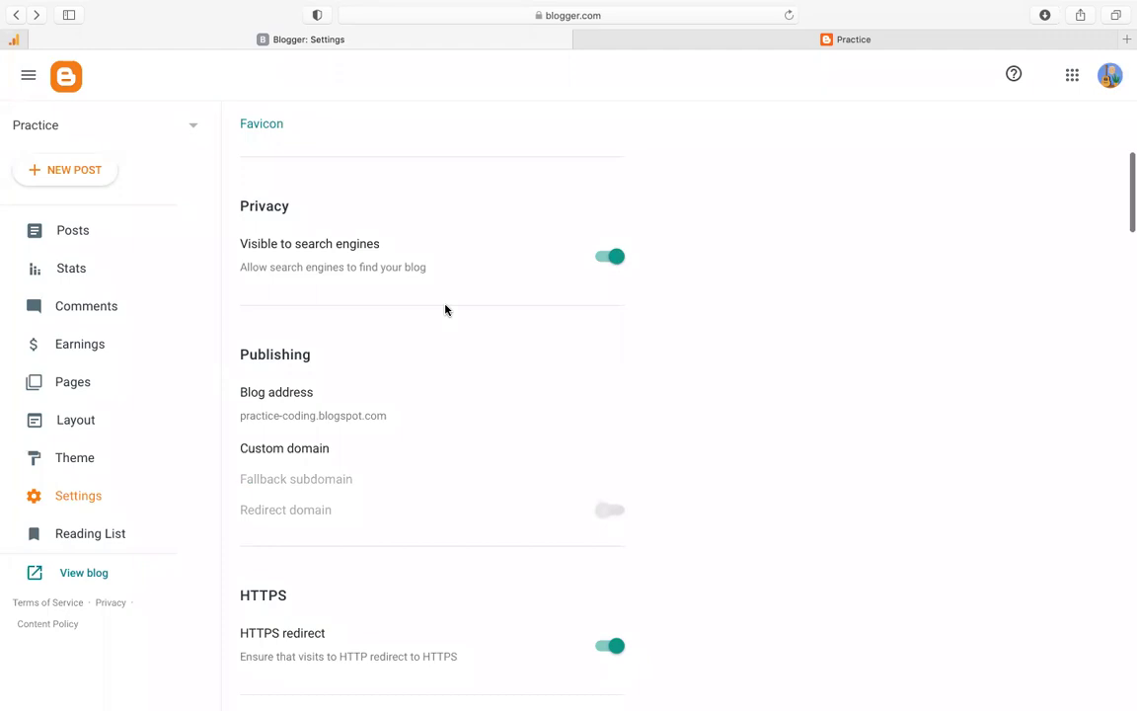
scroll(445, 312, down, 2)
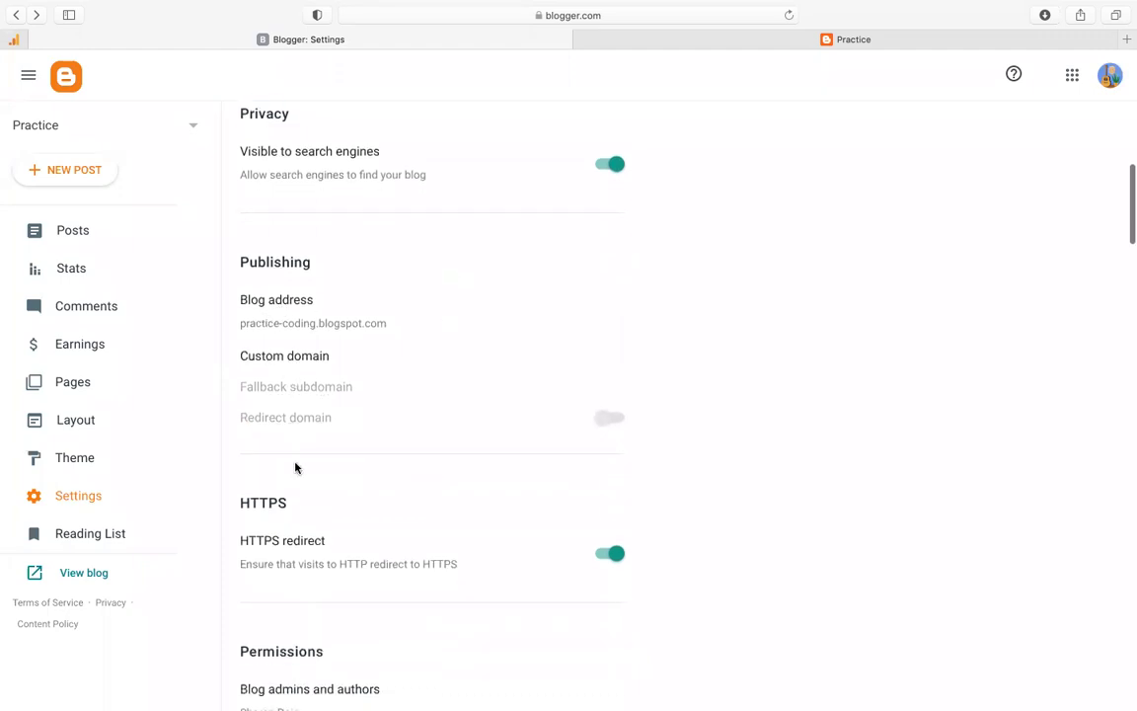
click(279, 323)
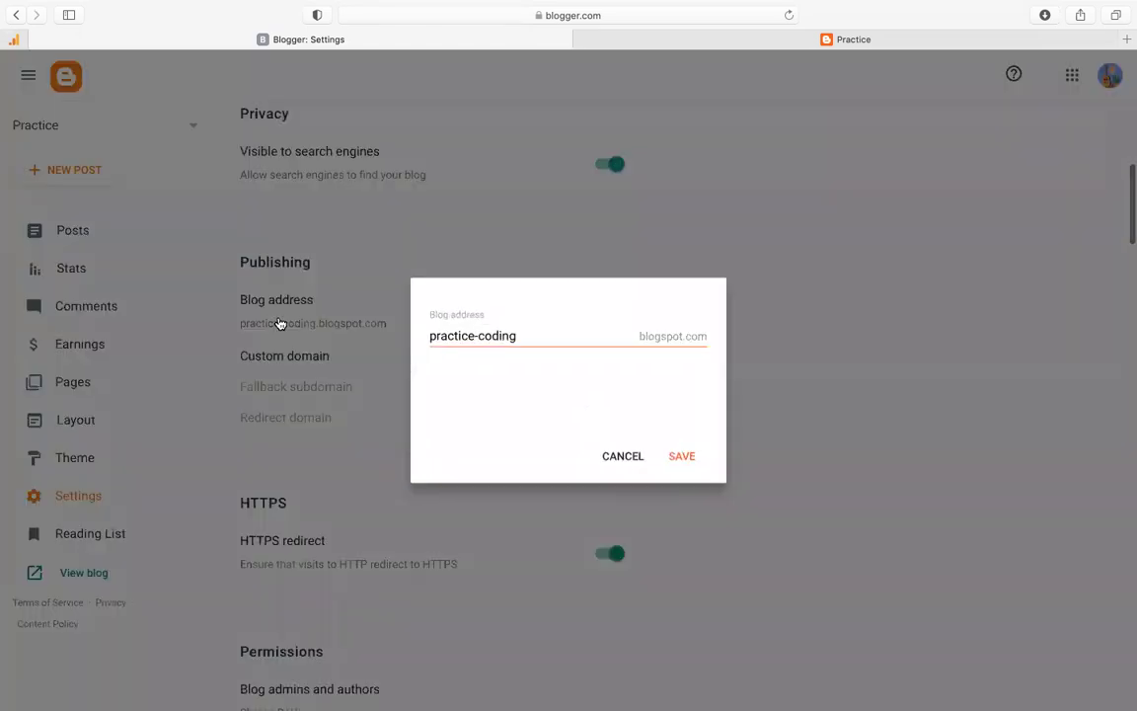